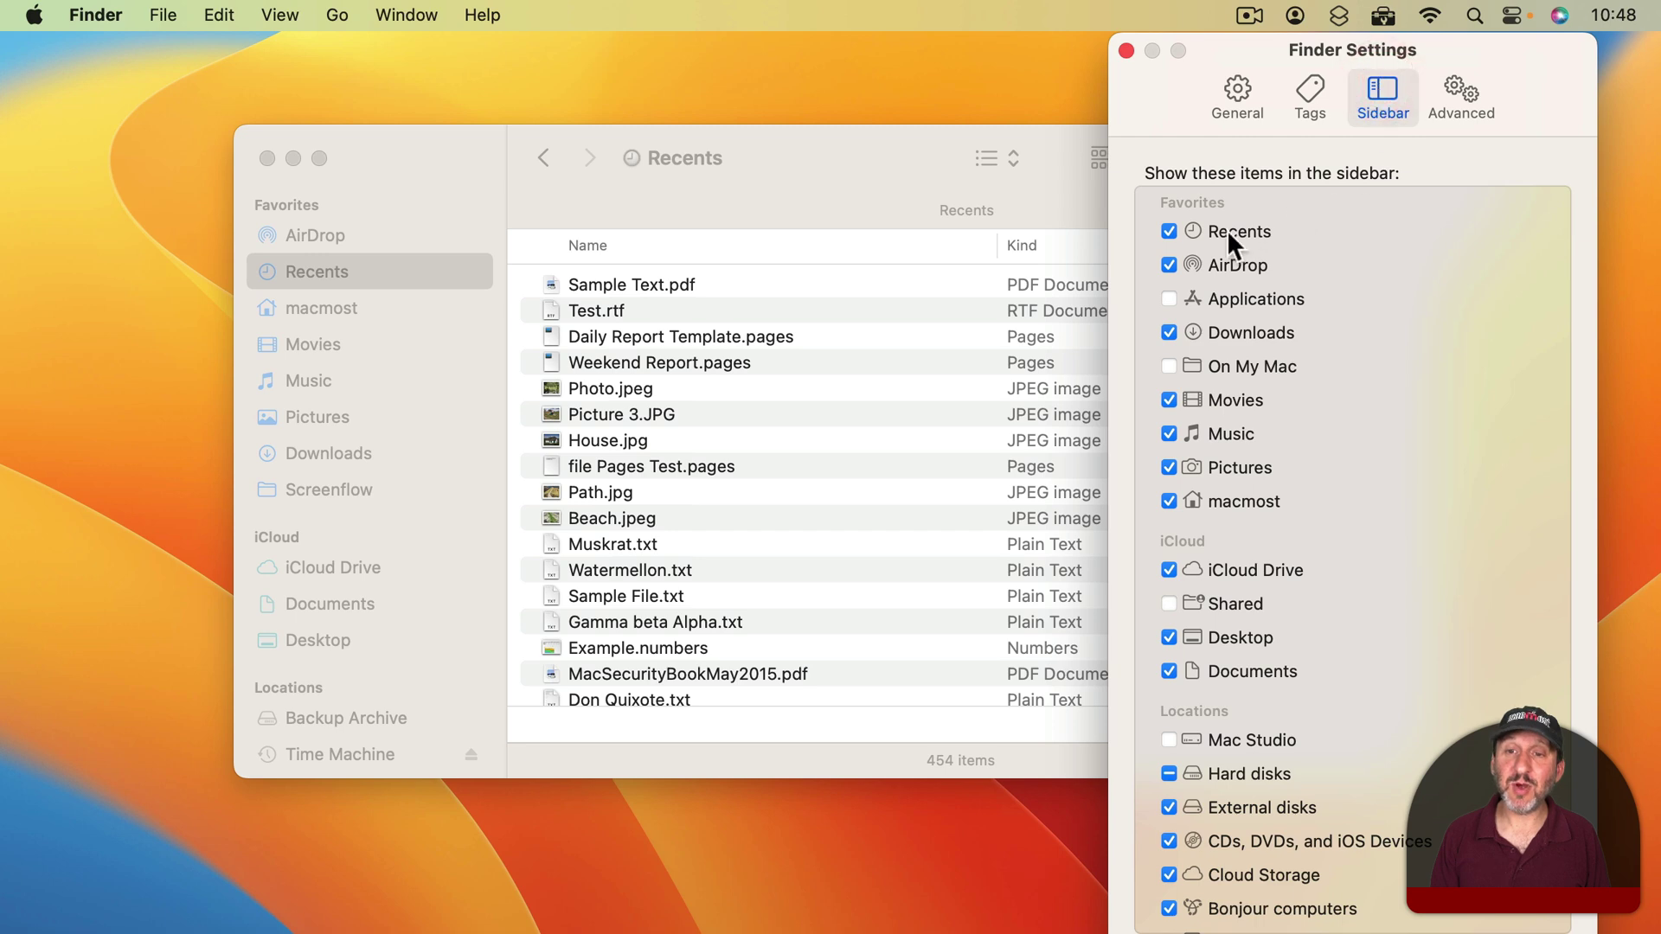
- Close the Finder settings and look through the list of recently used folders
{"action": "left_click", "coordinate": [1126, 50]}
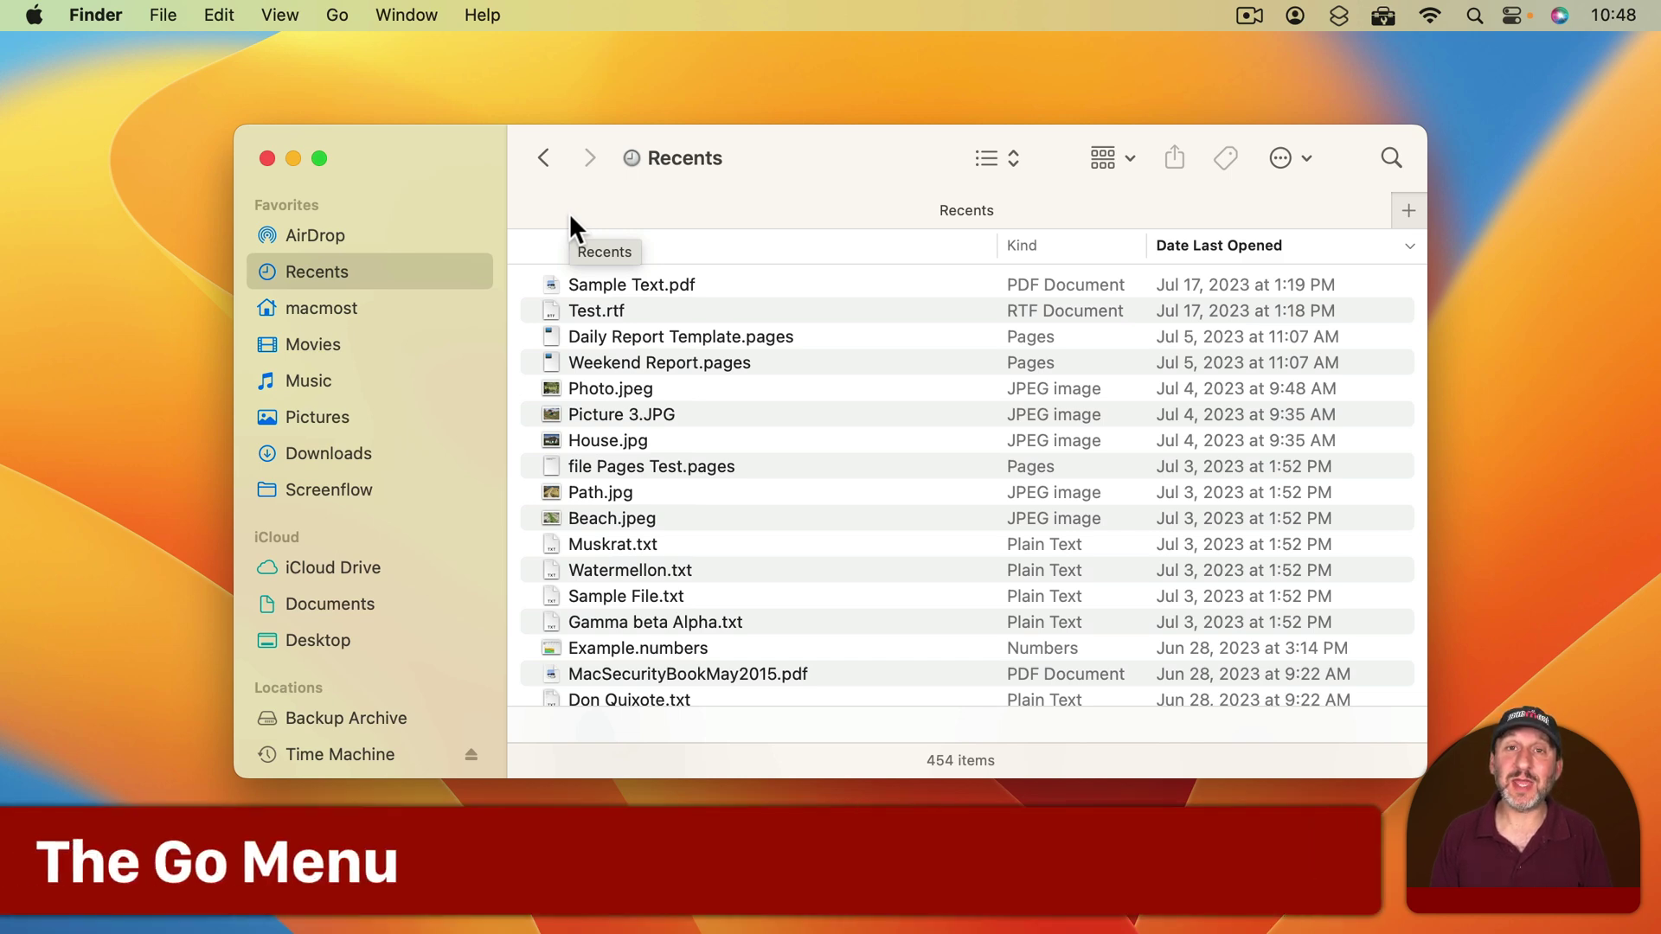
{"action": "left_click", "coordinate": [337, 14]}
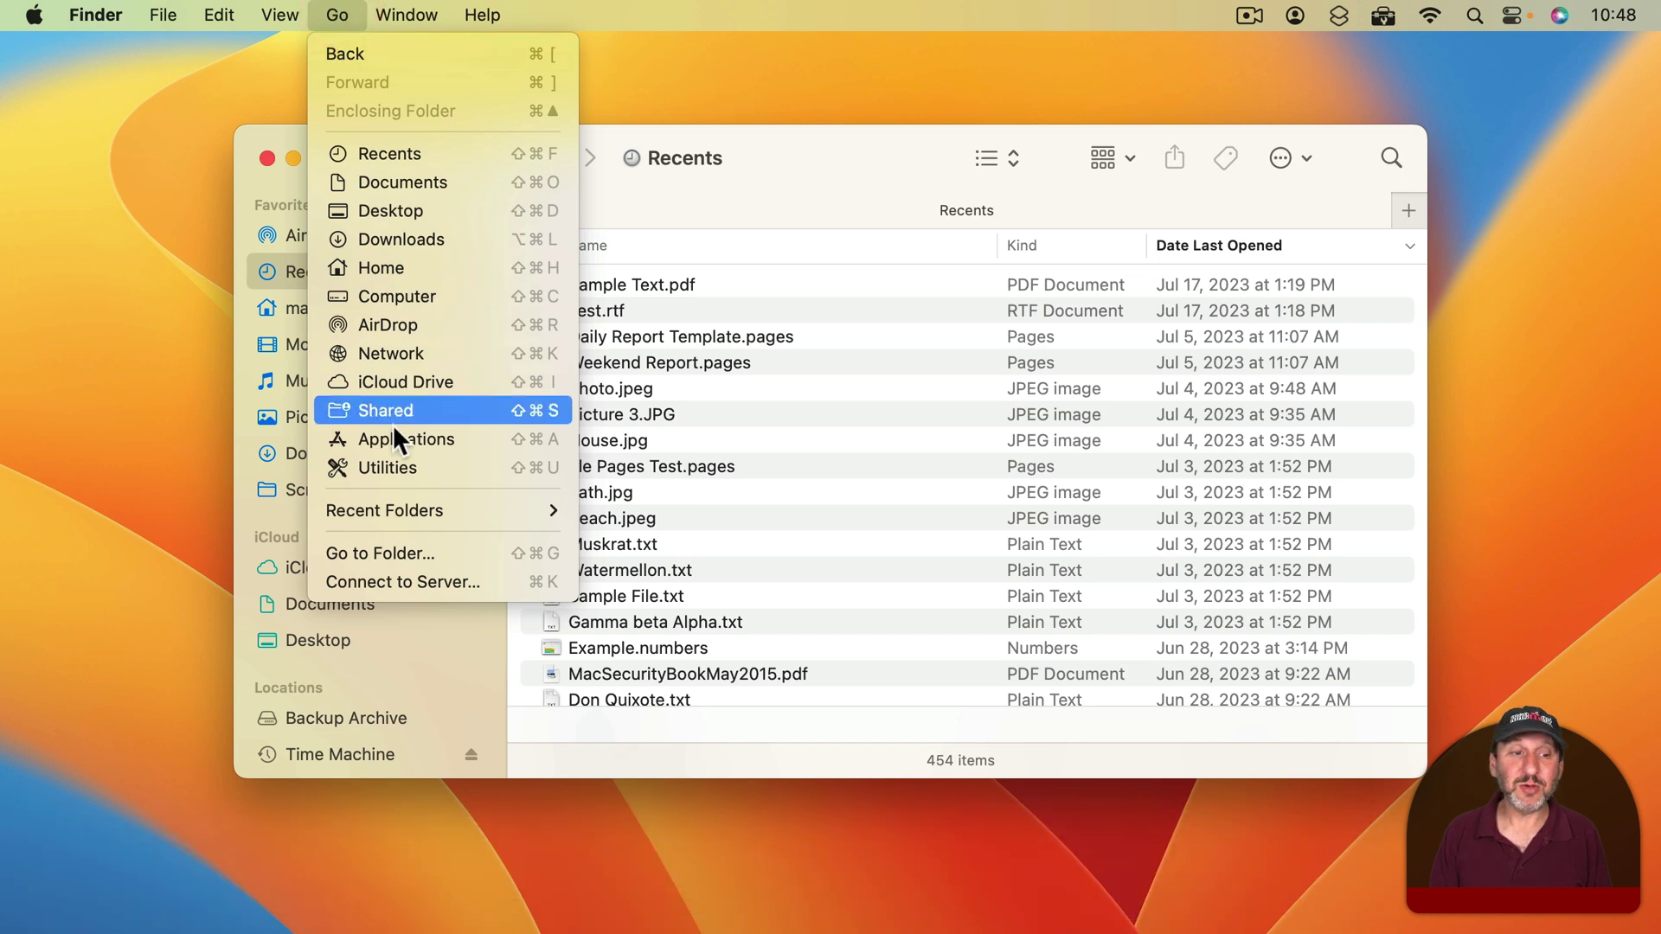
{"action": "mouse_move", "coordinate": [402, 509]}
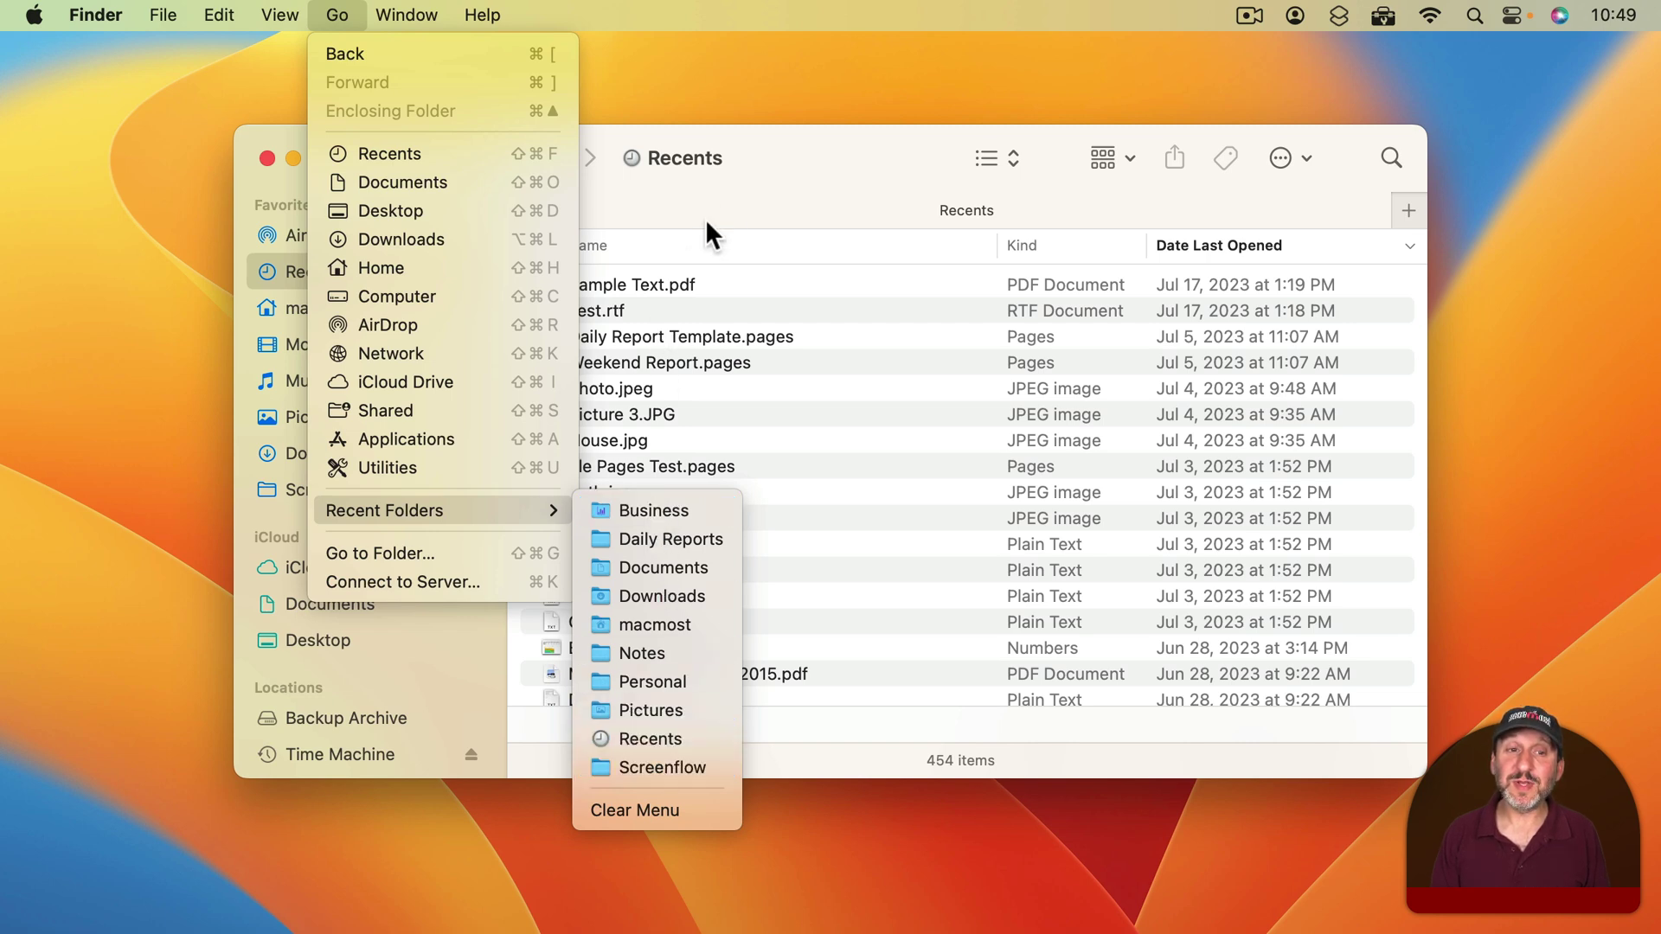
{"action": "left_click", "coordinate": [725, 200]}
- Check the Desktop & Dock system setting for the number of recent documents, applications, and servers, leaving the choices without picking one
{"action": "left_click", "coordinate": [35, 15]}
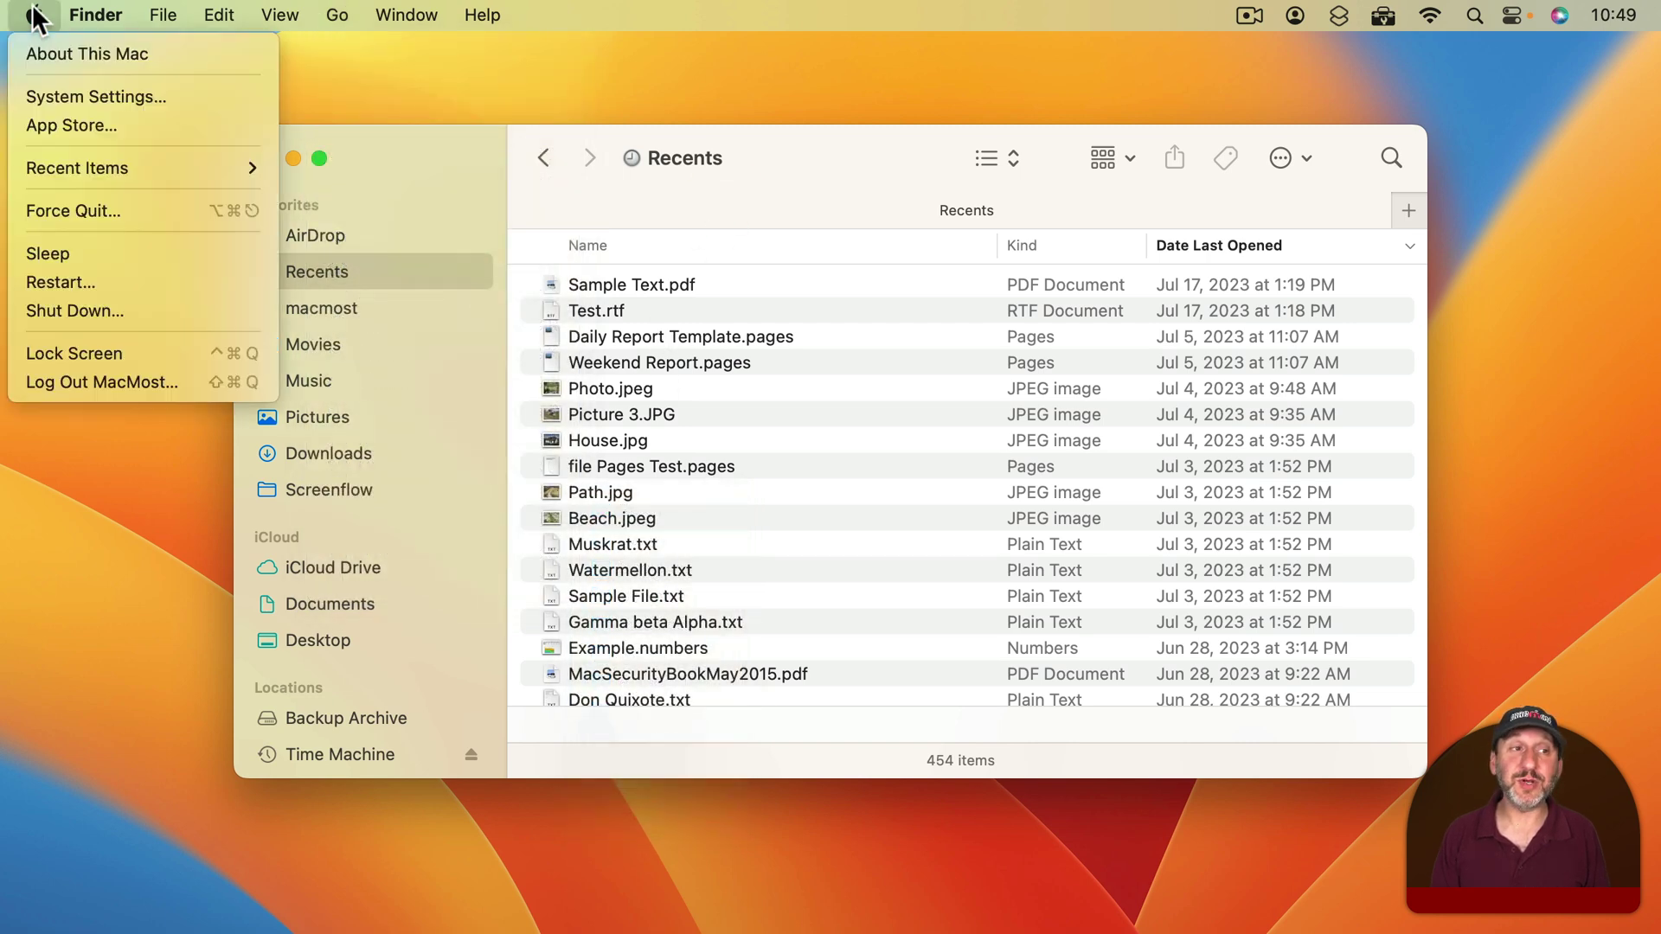
{"action": "left_click", "coordinate": [59, 97]}
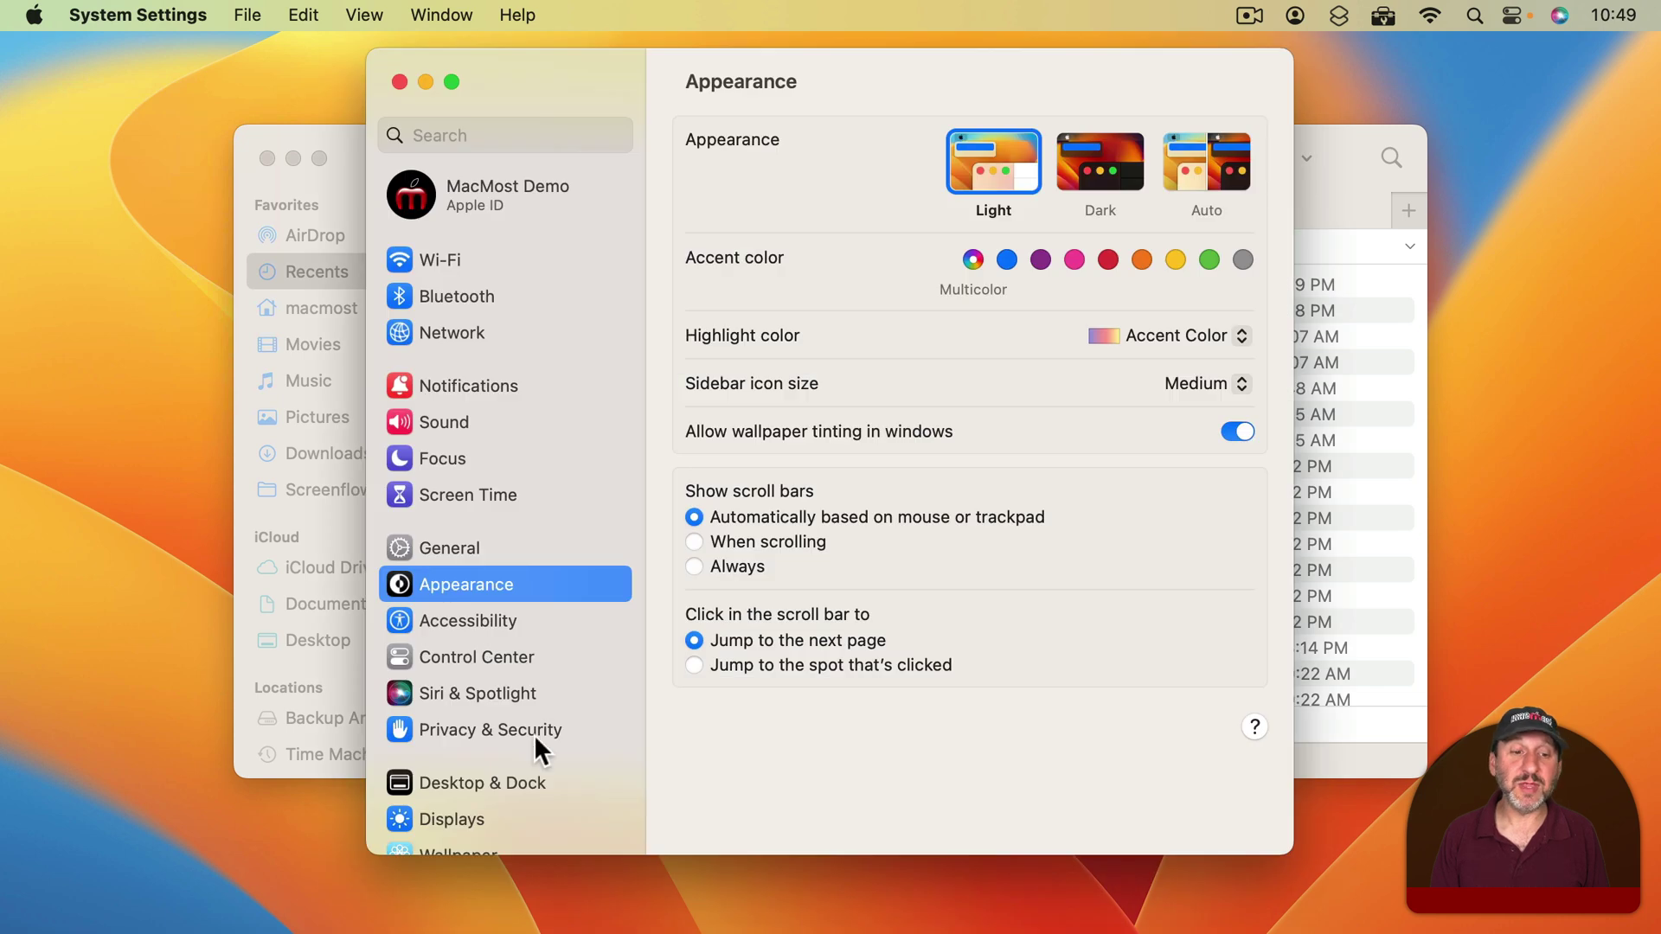
{"action": "left_click", "coordinate": [492, 782]}
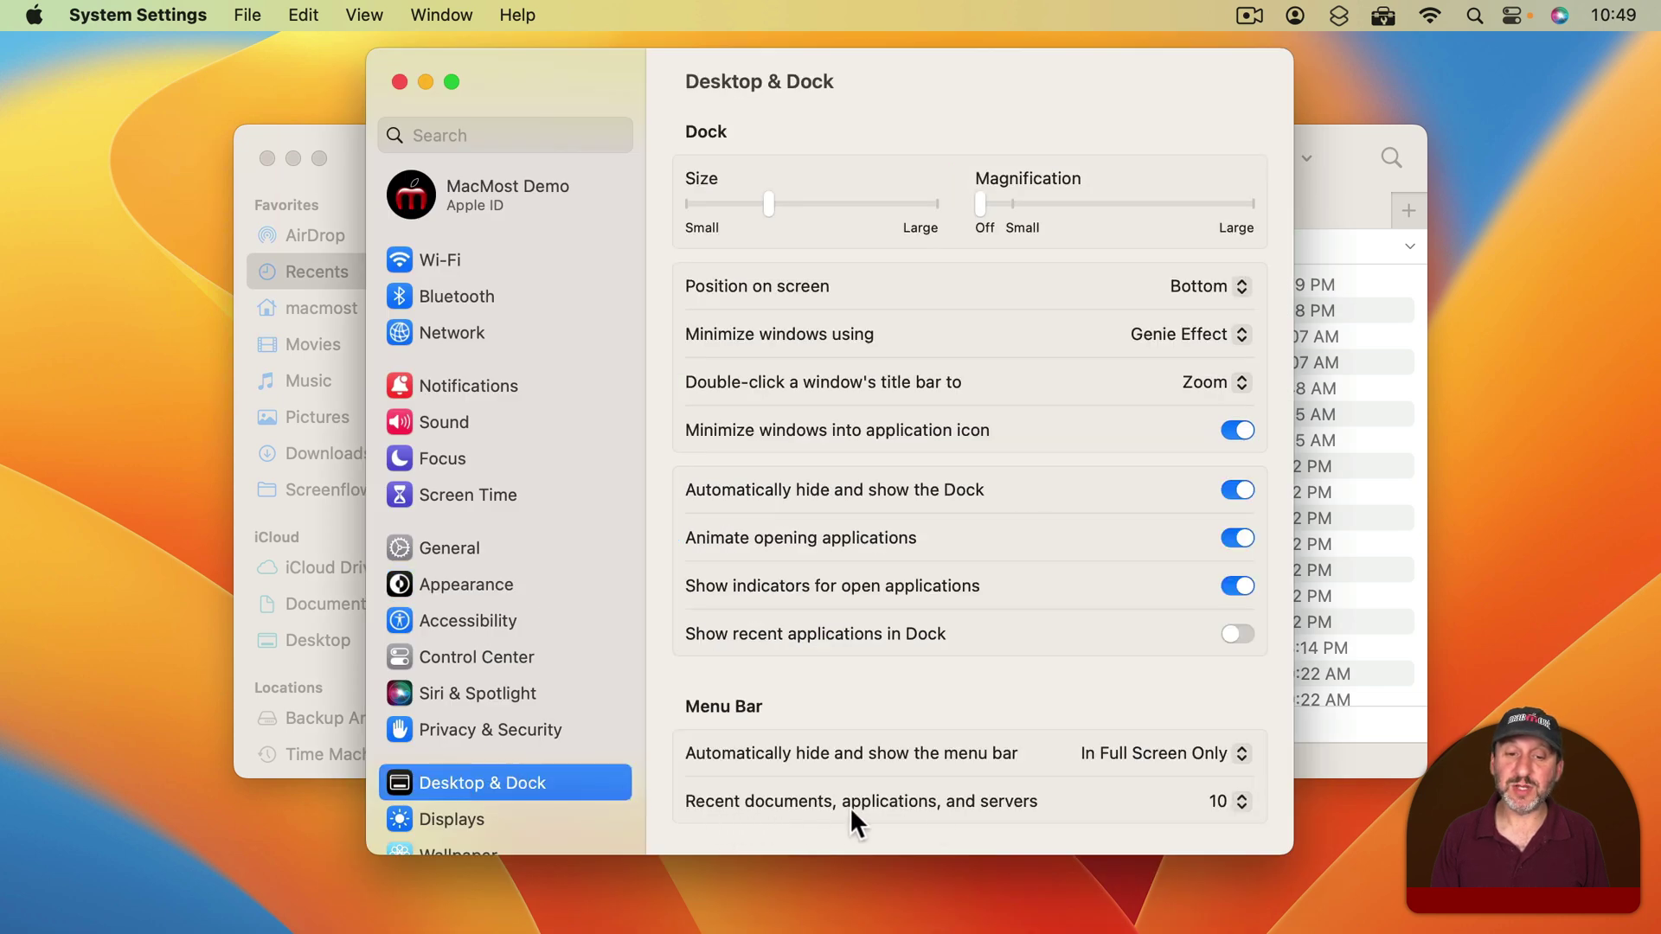
{"action": "left_click", "coordinate": [1220, 802]}
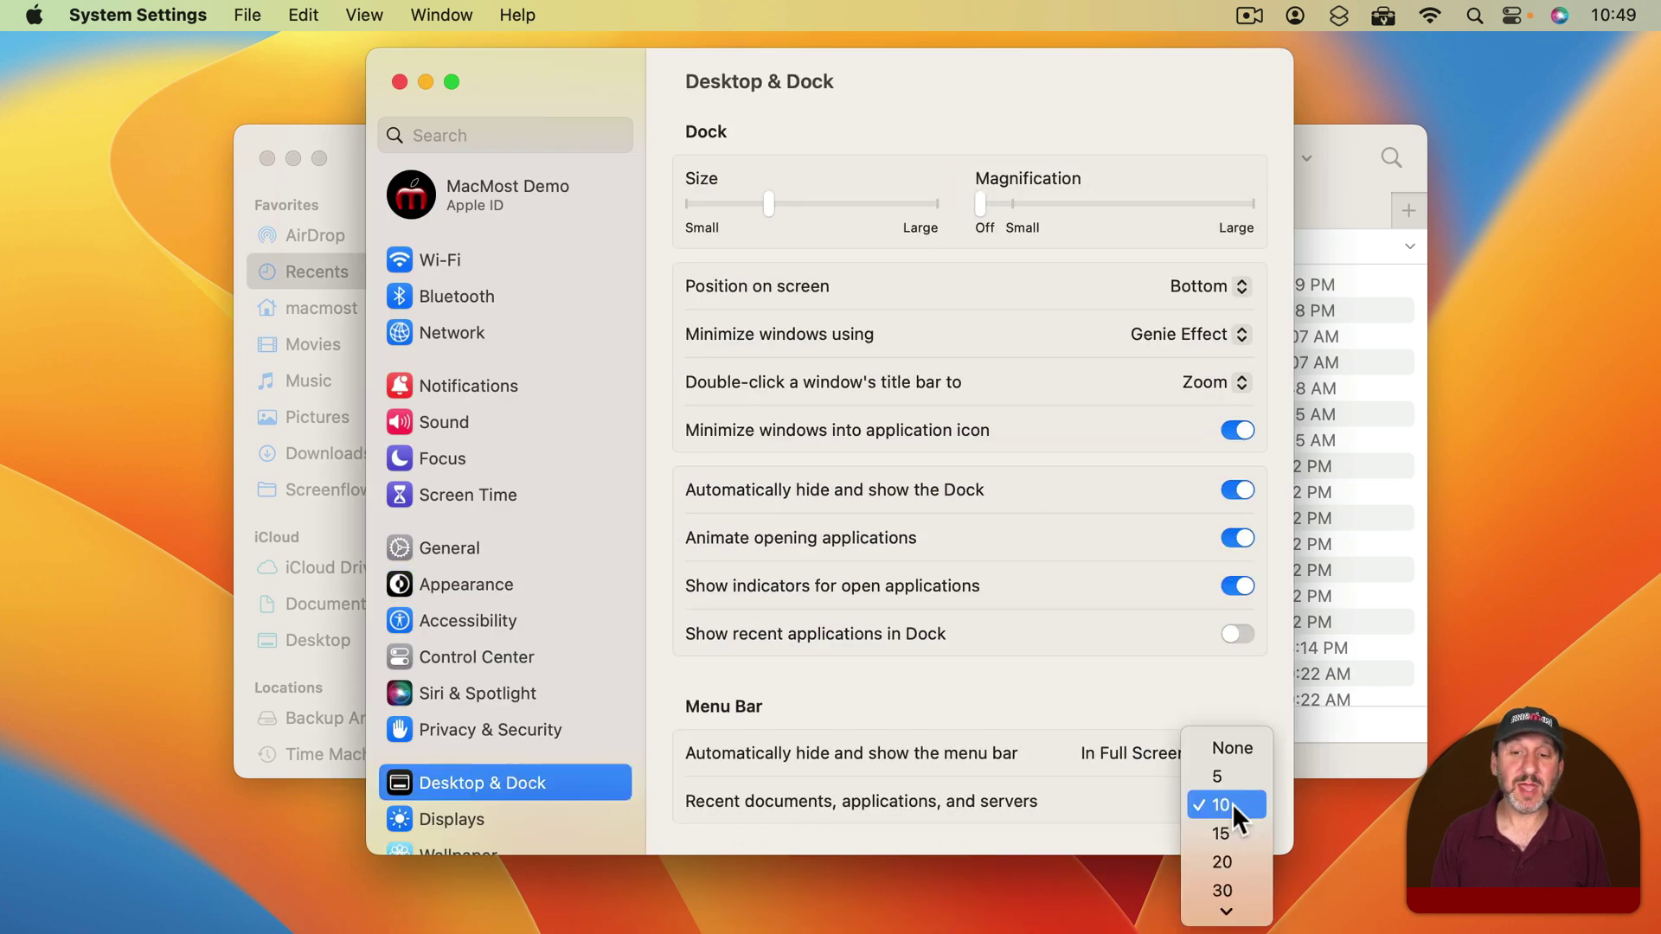
{"action": "left_click", "coordinate": [1103, 795]}
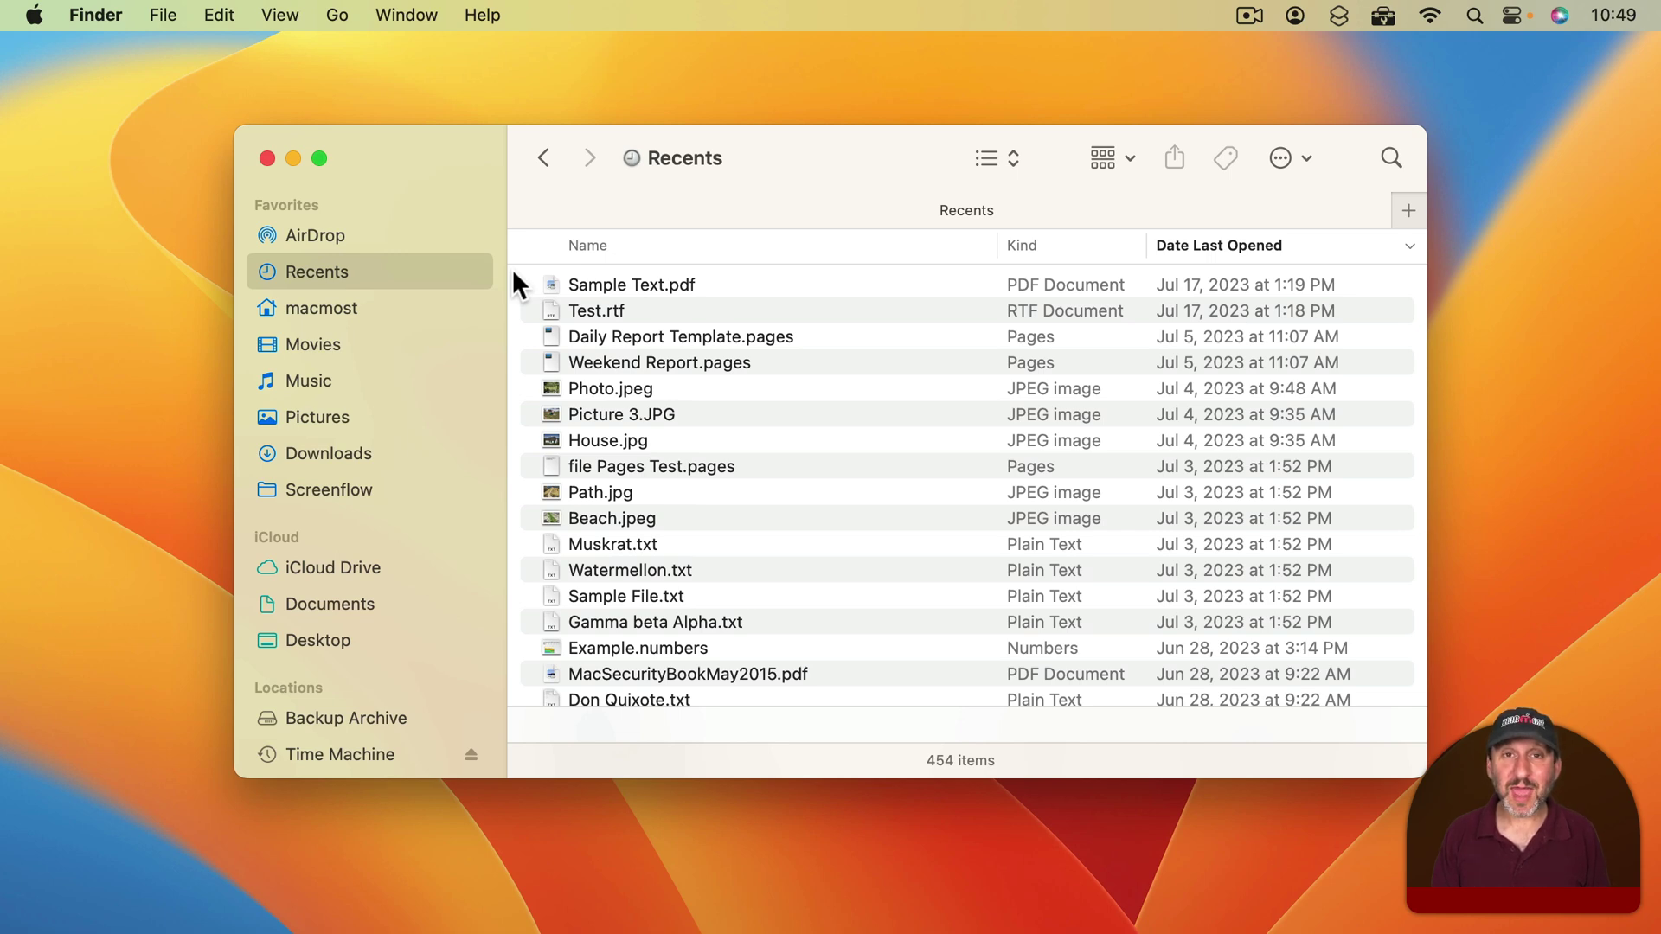
- Switch to Pages, view the recent places offered when saving the untitled document in compact and expanded form, and cancel the save
{"action": "left_click", "coordinate": [1121, 889]}
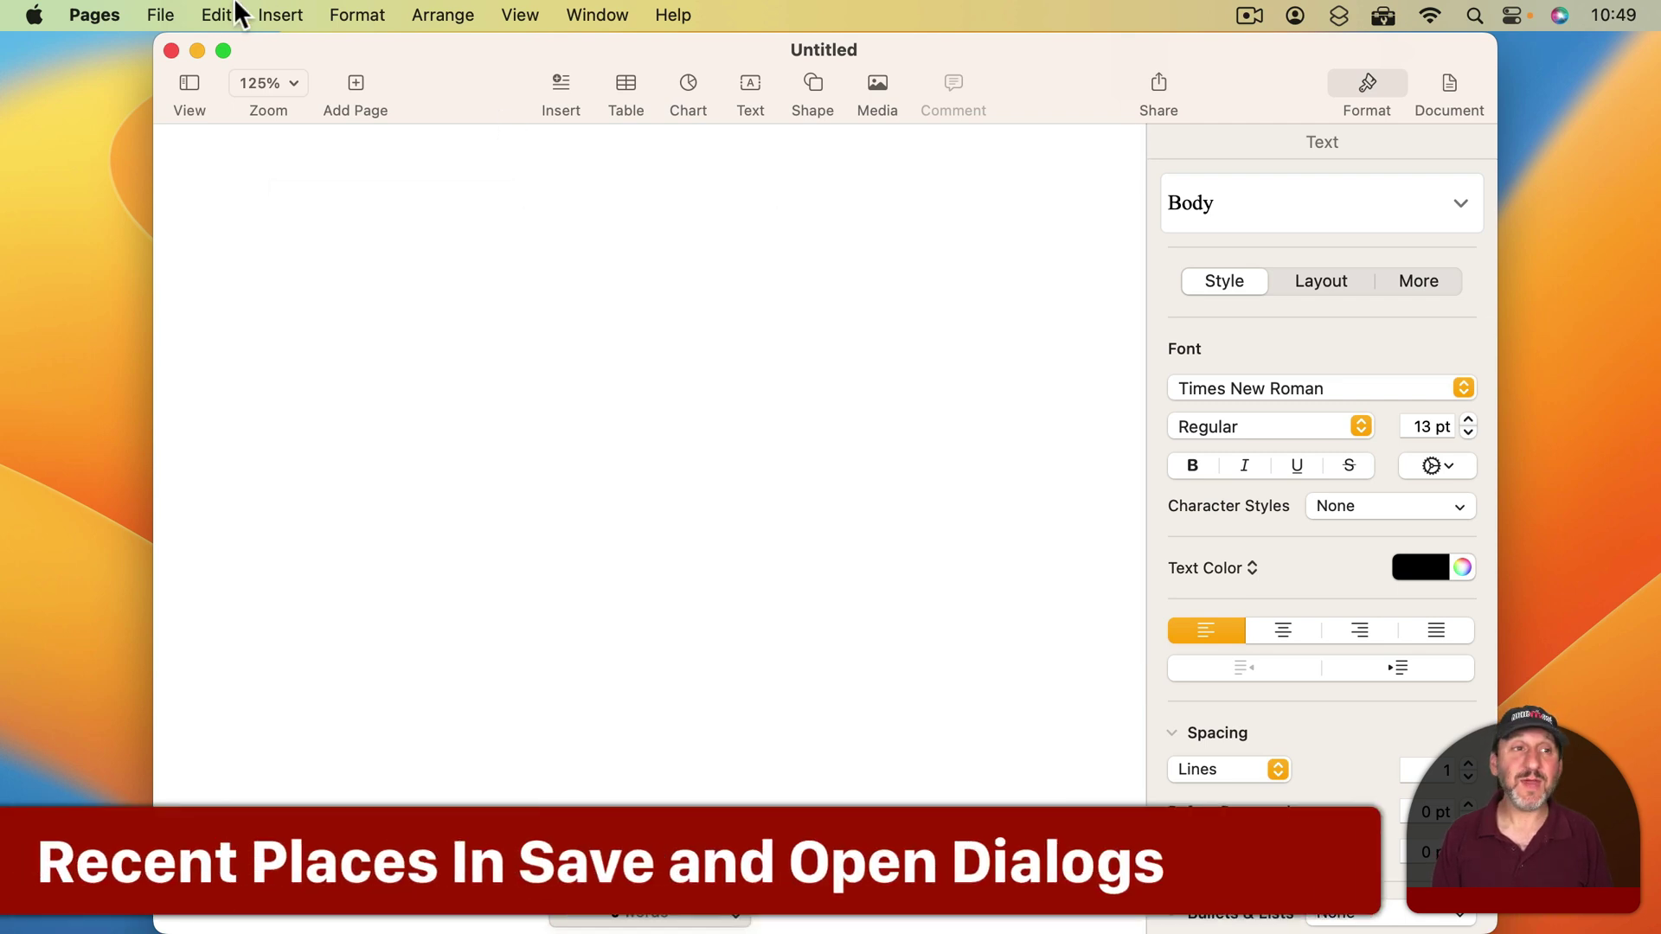
{"action": "left_click", "coordinate": [168, 17]}
{"action": "left_click", "coordinate": [209, 187]}
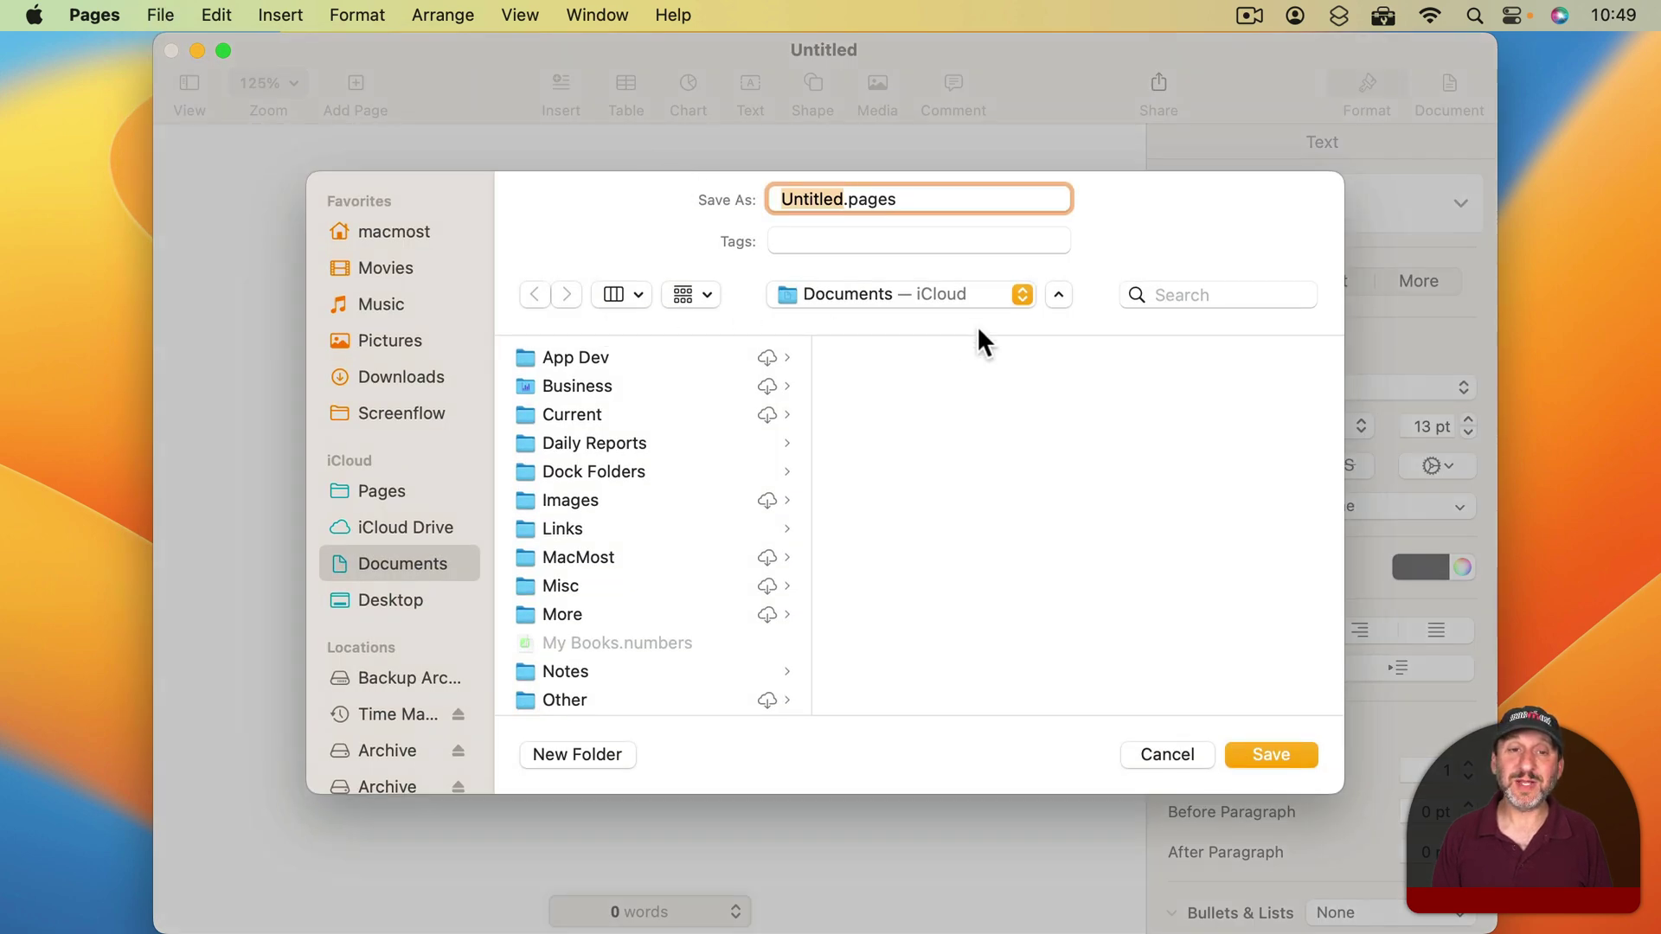
{"action": "left_click", "coordinate": [1059, 296]}
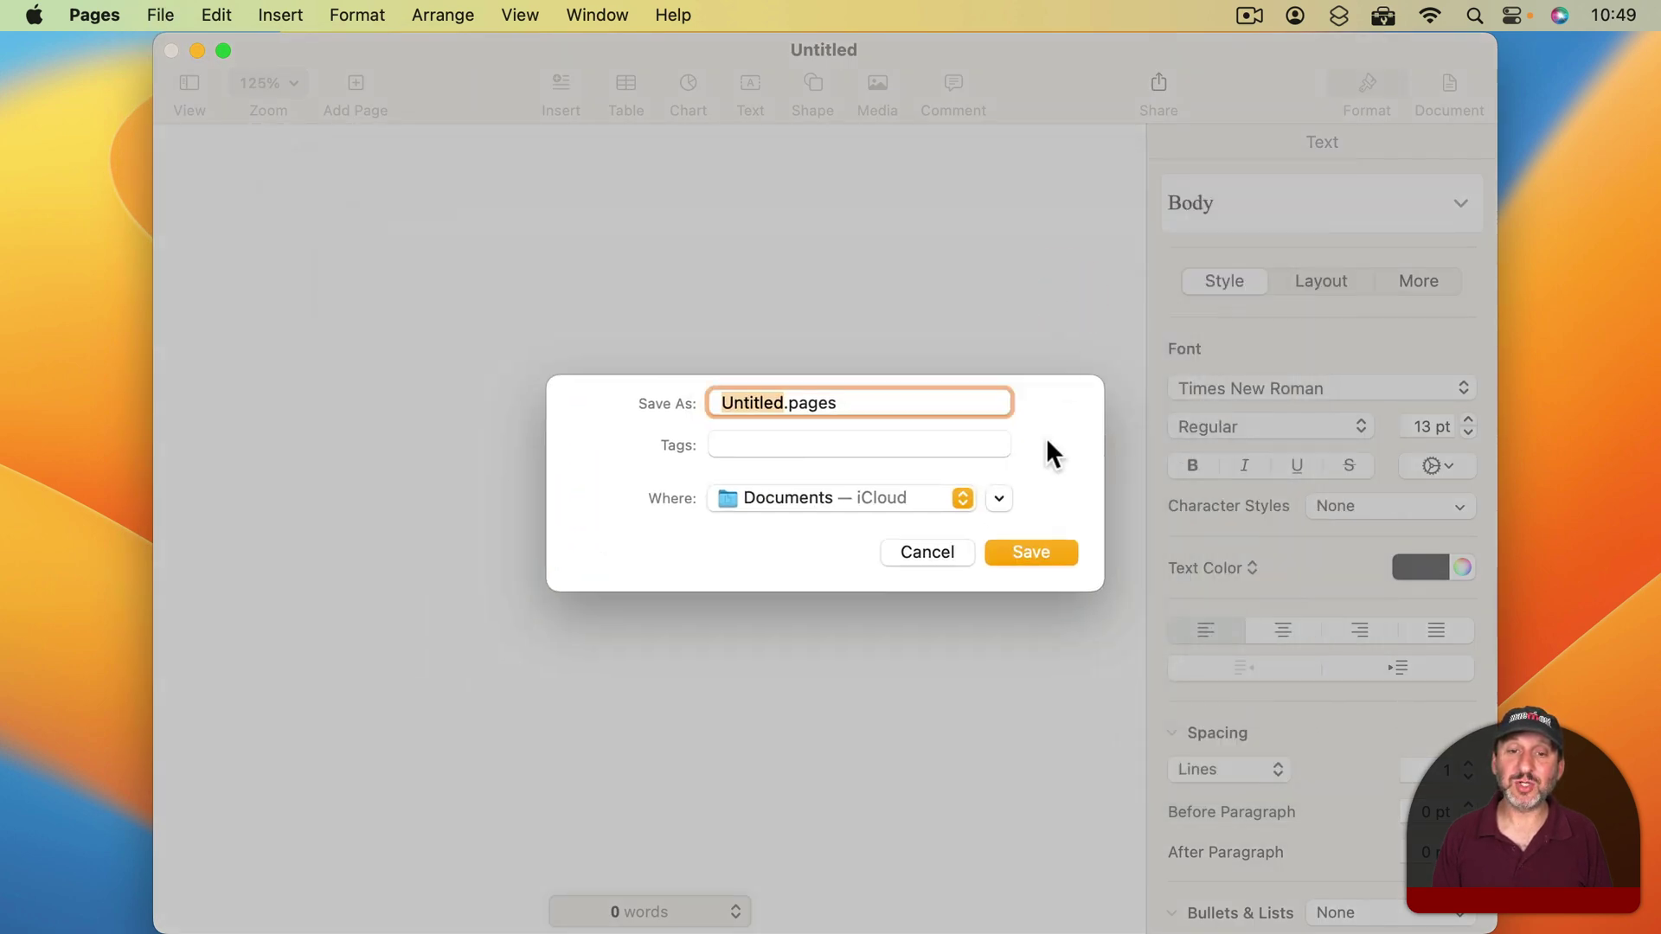
{"action": "left_click", "coordinate": [1001, 495]}
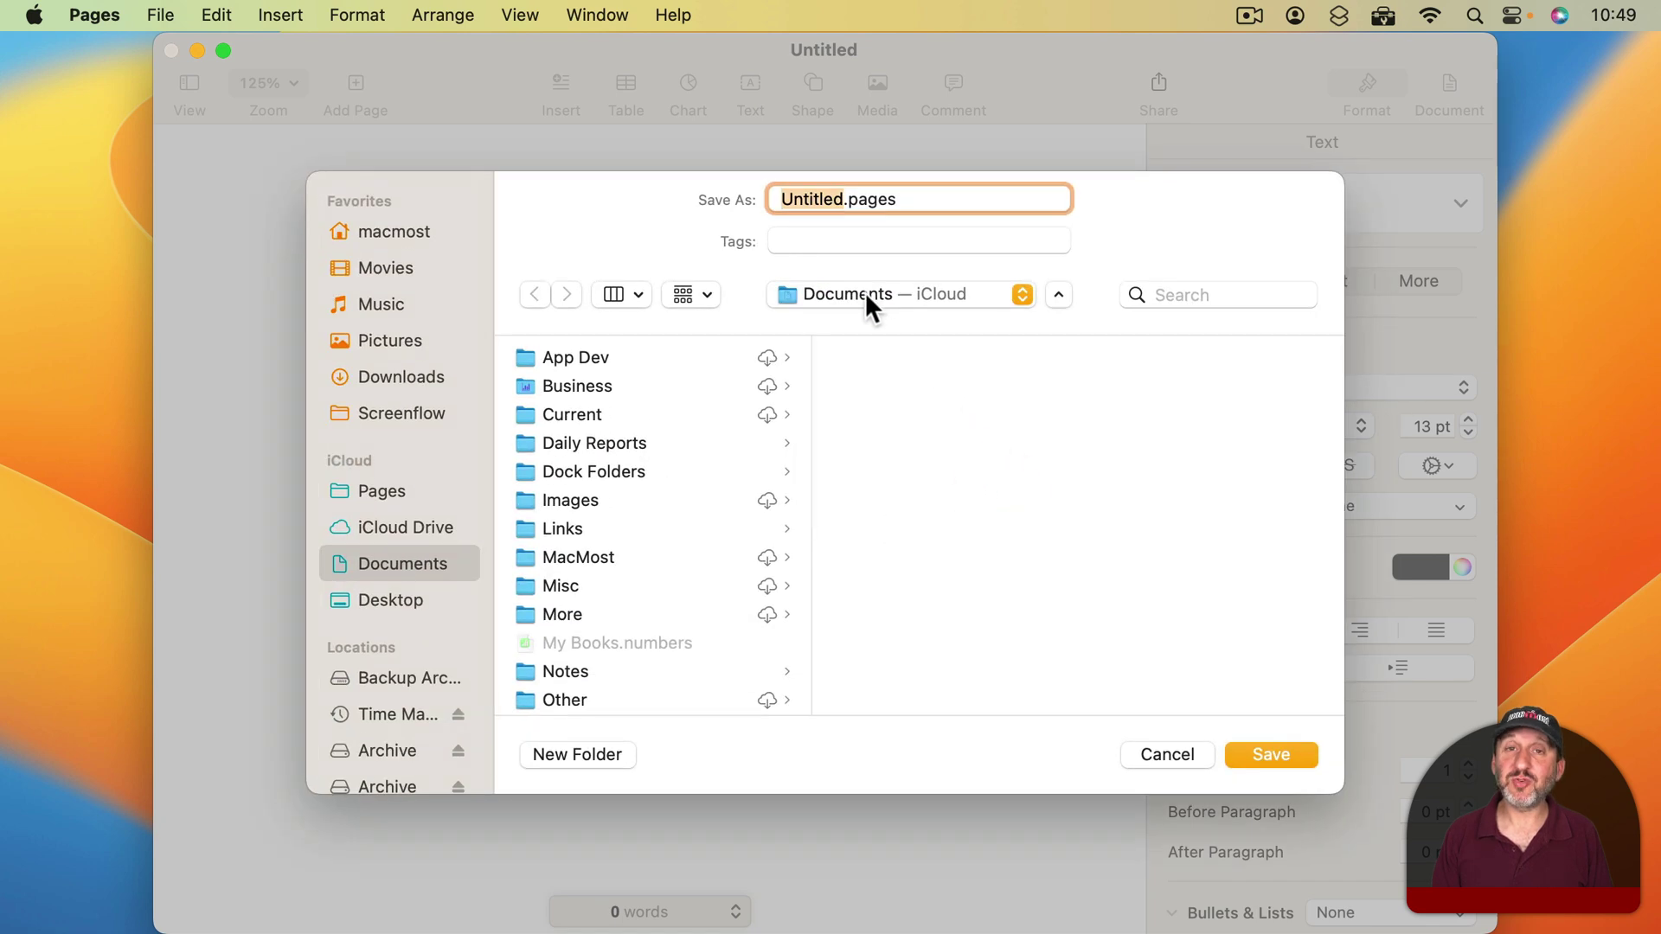
{"action": "left_click", "coordinate": [865, 293]}
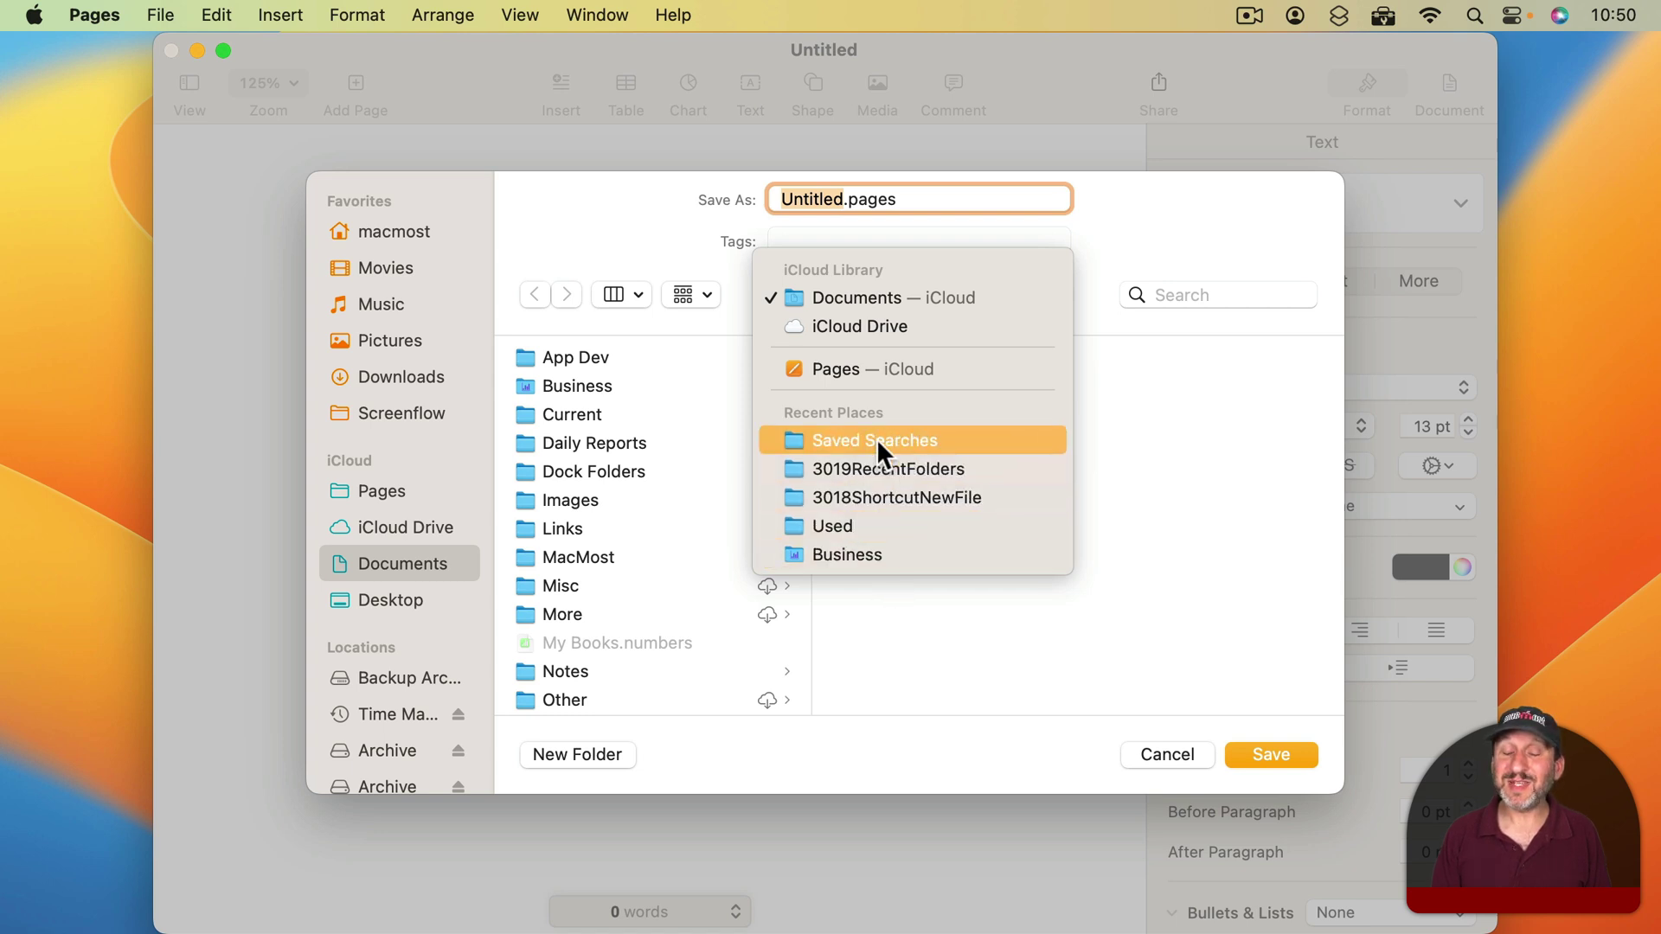
{"action": "left_click", "coordinate": [904, 623]}
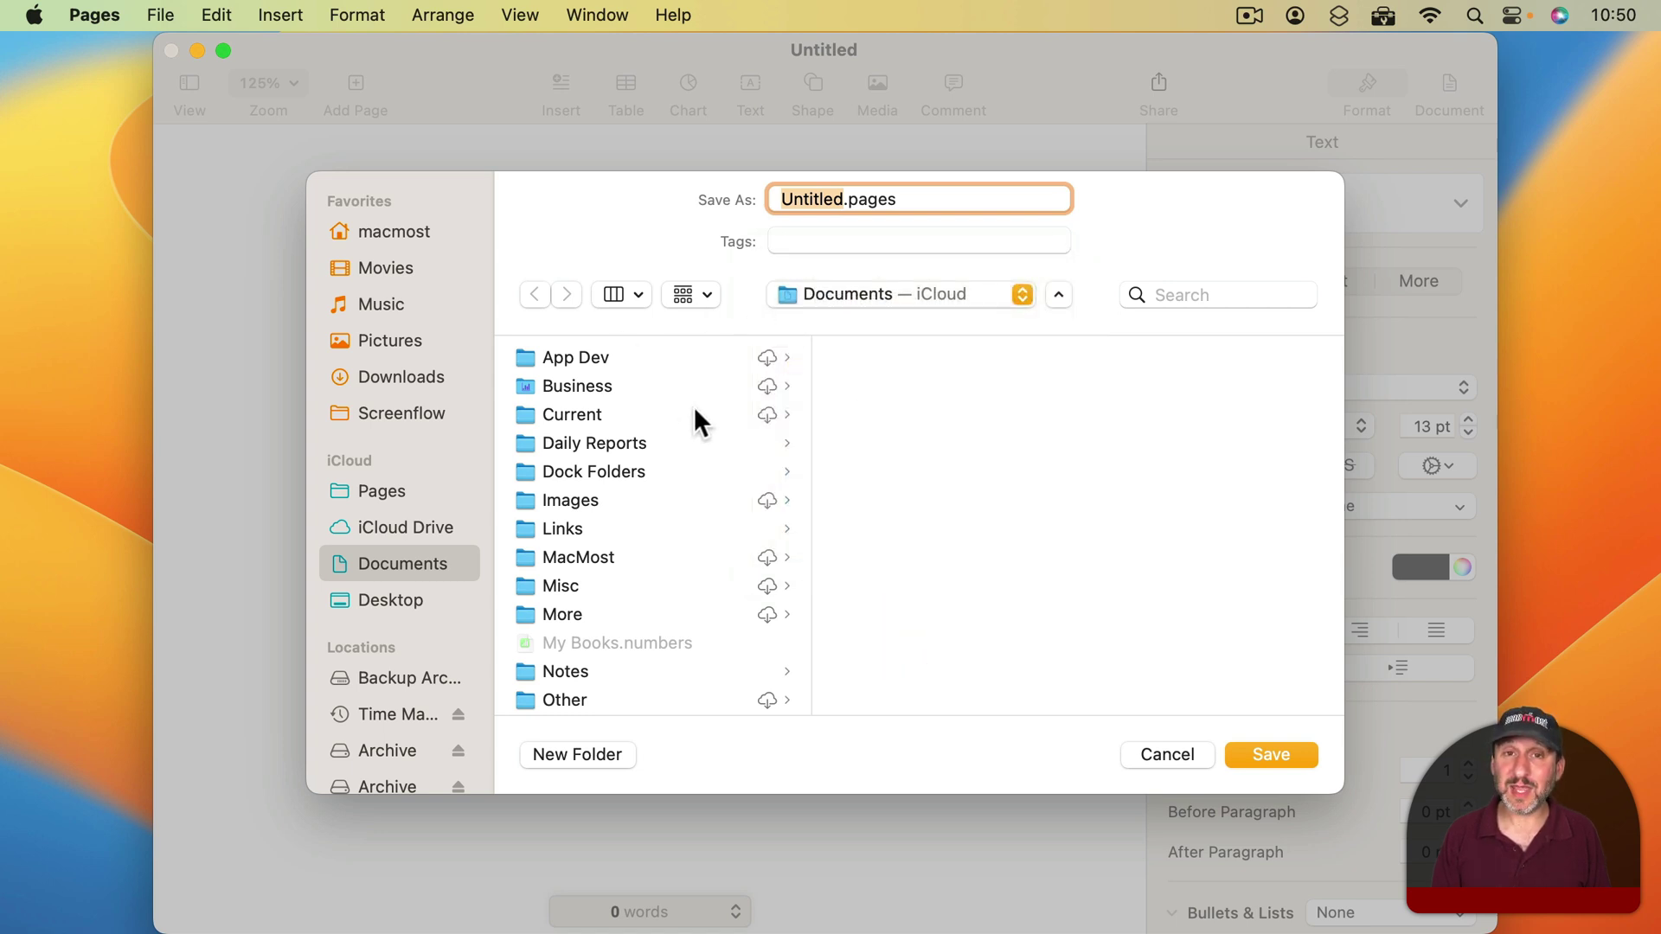
{"action": "left_click", "coordinate": [1164, 755]}
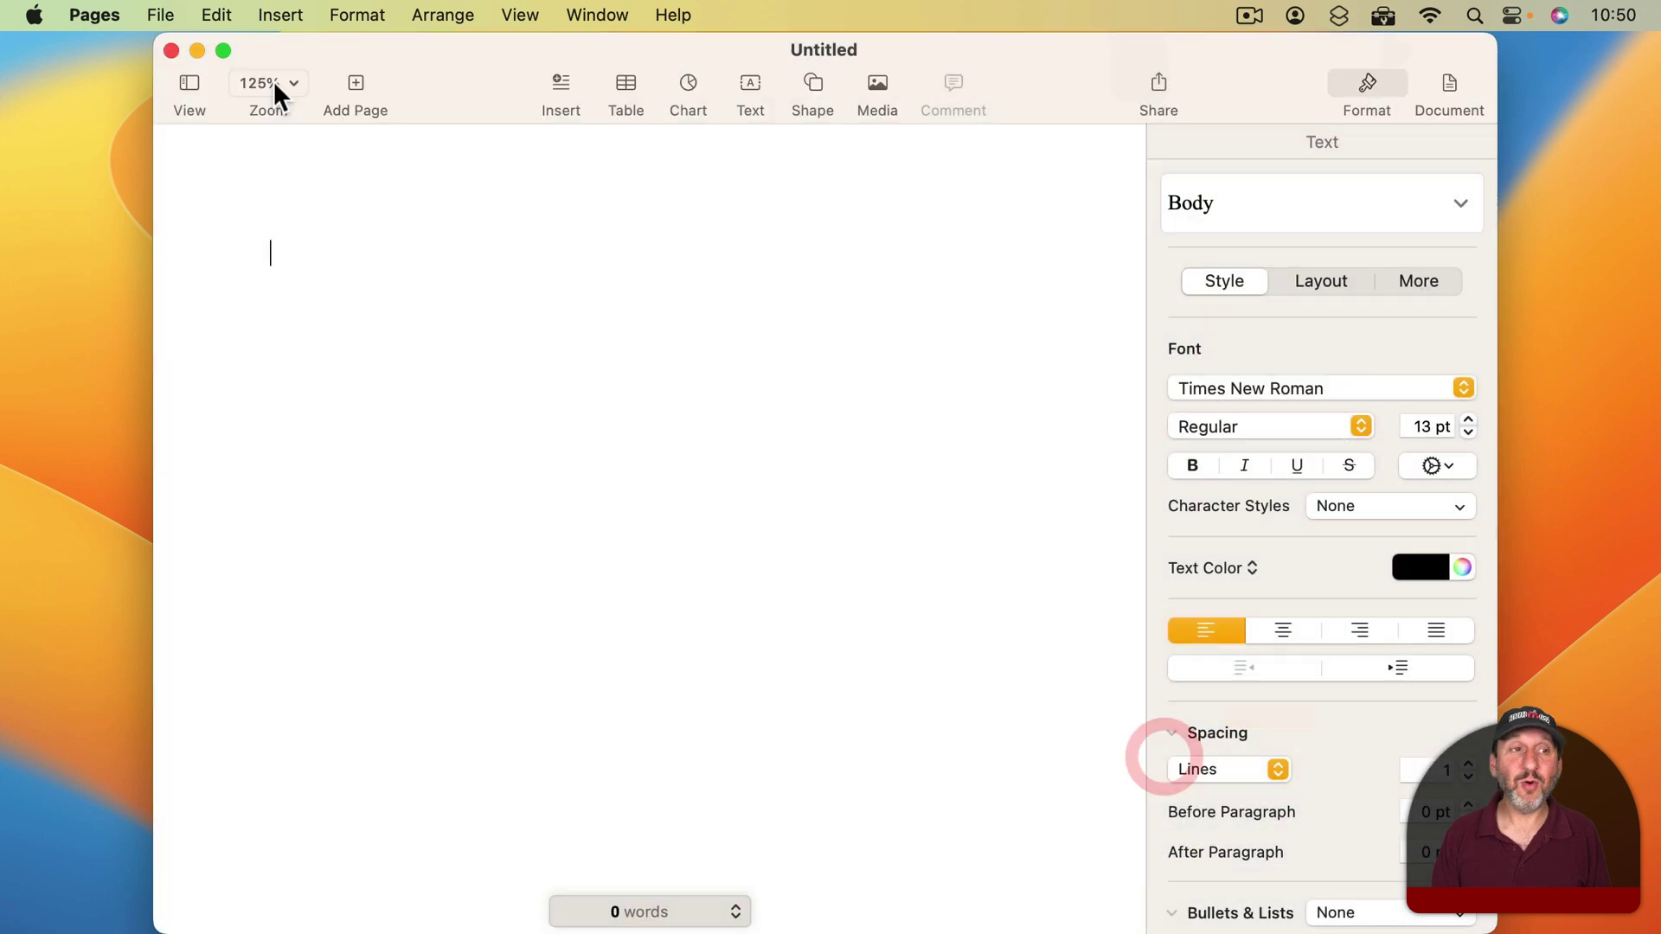
- View the recent places offered when opening an existing document in Pages
{"action": "left_click", "coordinate": [163, 15]}
{"action": "left_click", "coordinate": [186, 78]}
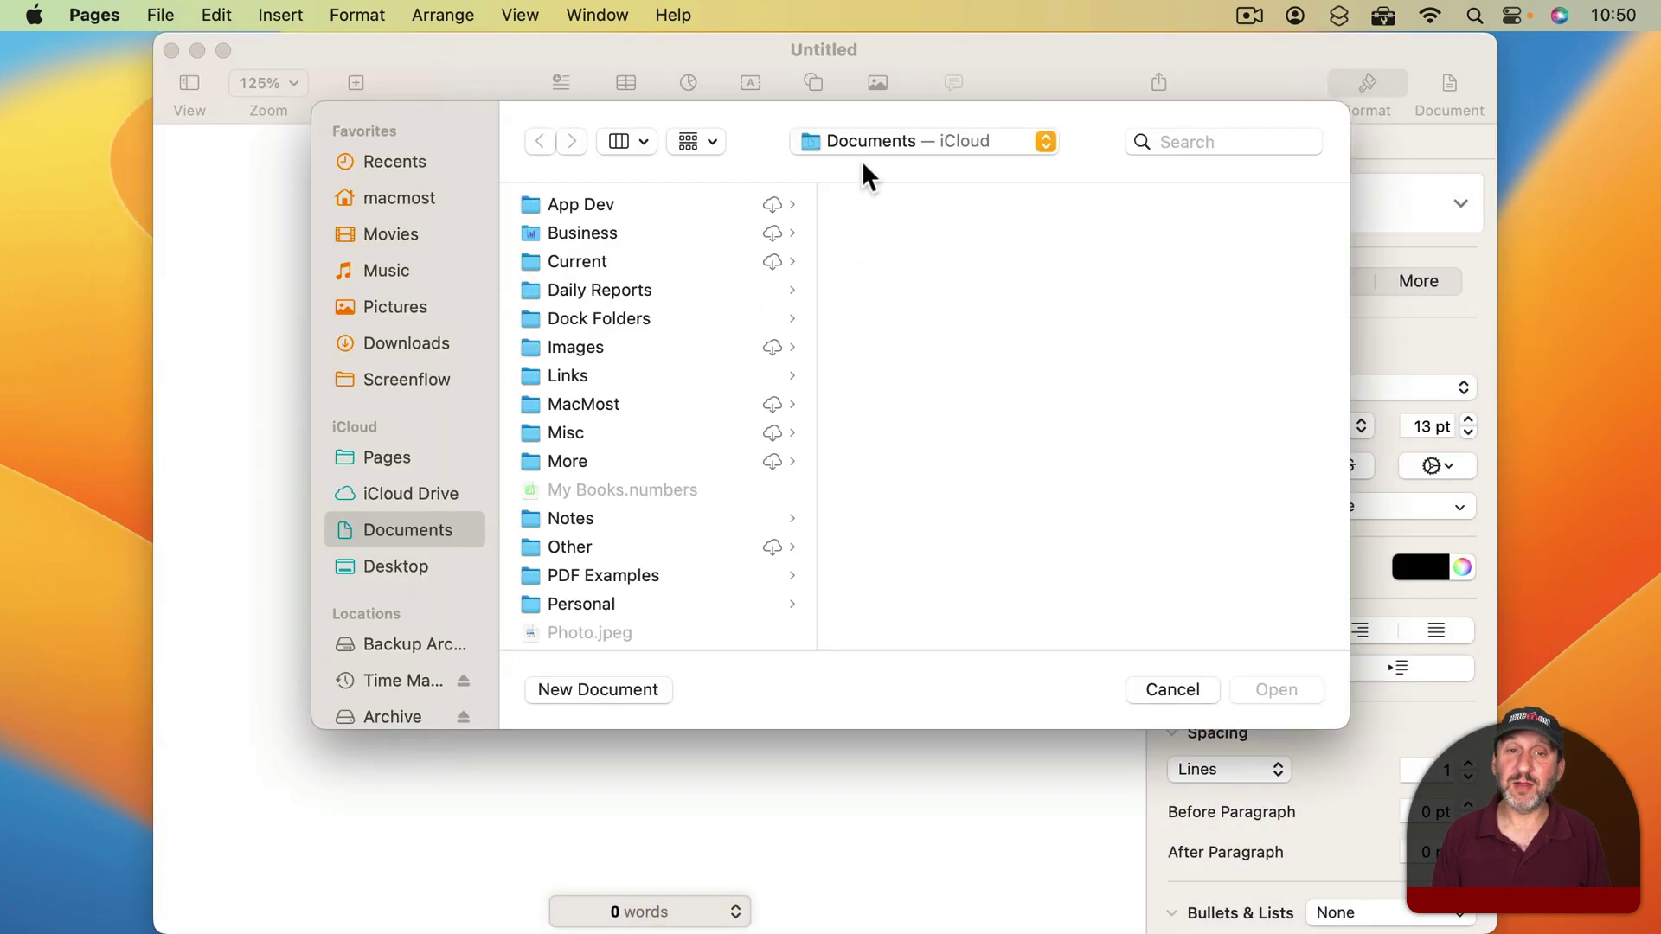
{"action": "left_click", "coordinate": [865, 141]}
{"action": "left_click", "coordinate": [908, 486]}
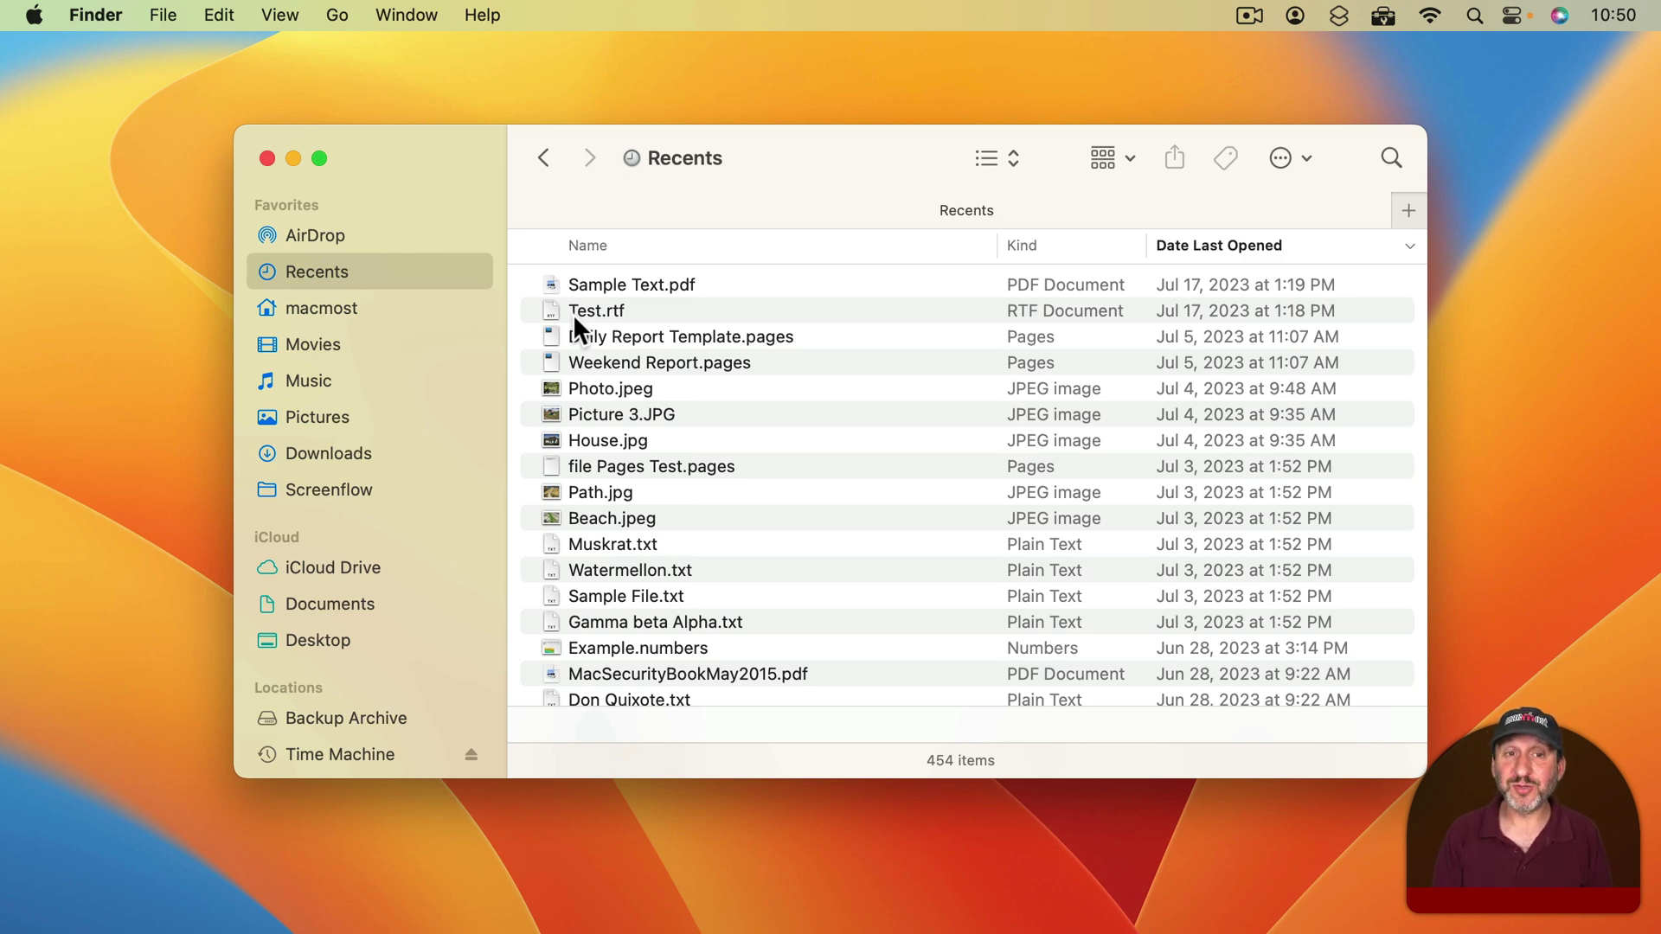
- Switch to Finder, go to the Home folder, and search it for items whose kind is Folder
{"action": "left_click", "coordinate": [338, 14]}
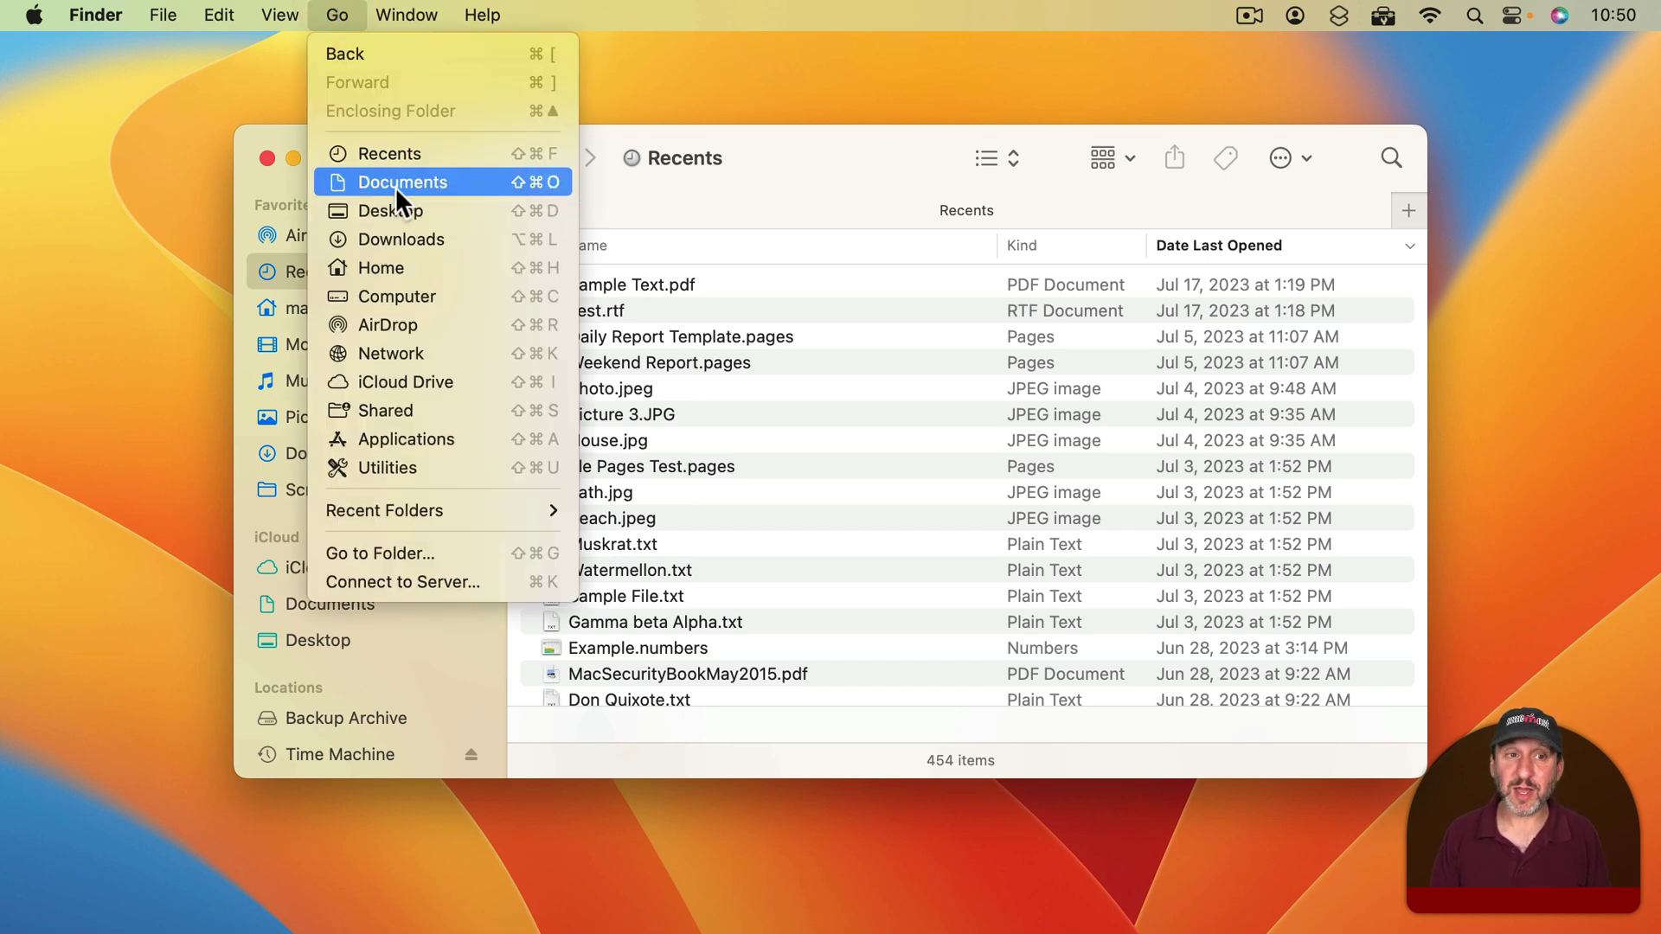
{"action": "left_click", "coordinate": [407, 264]}
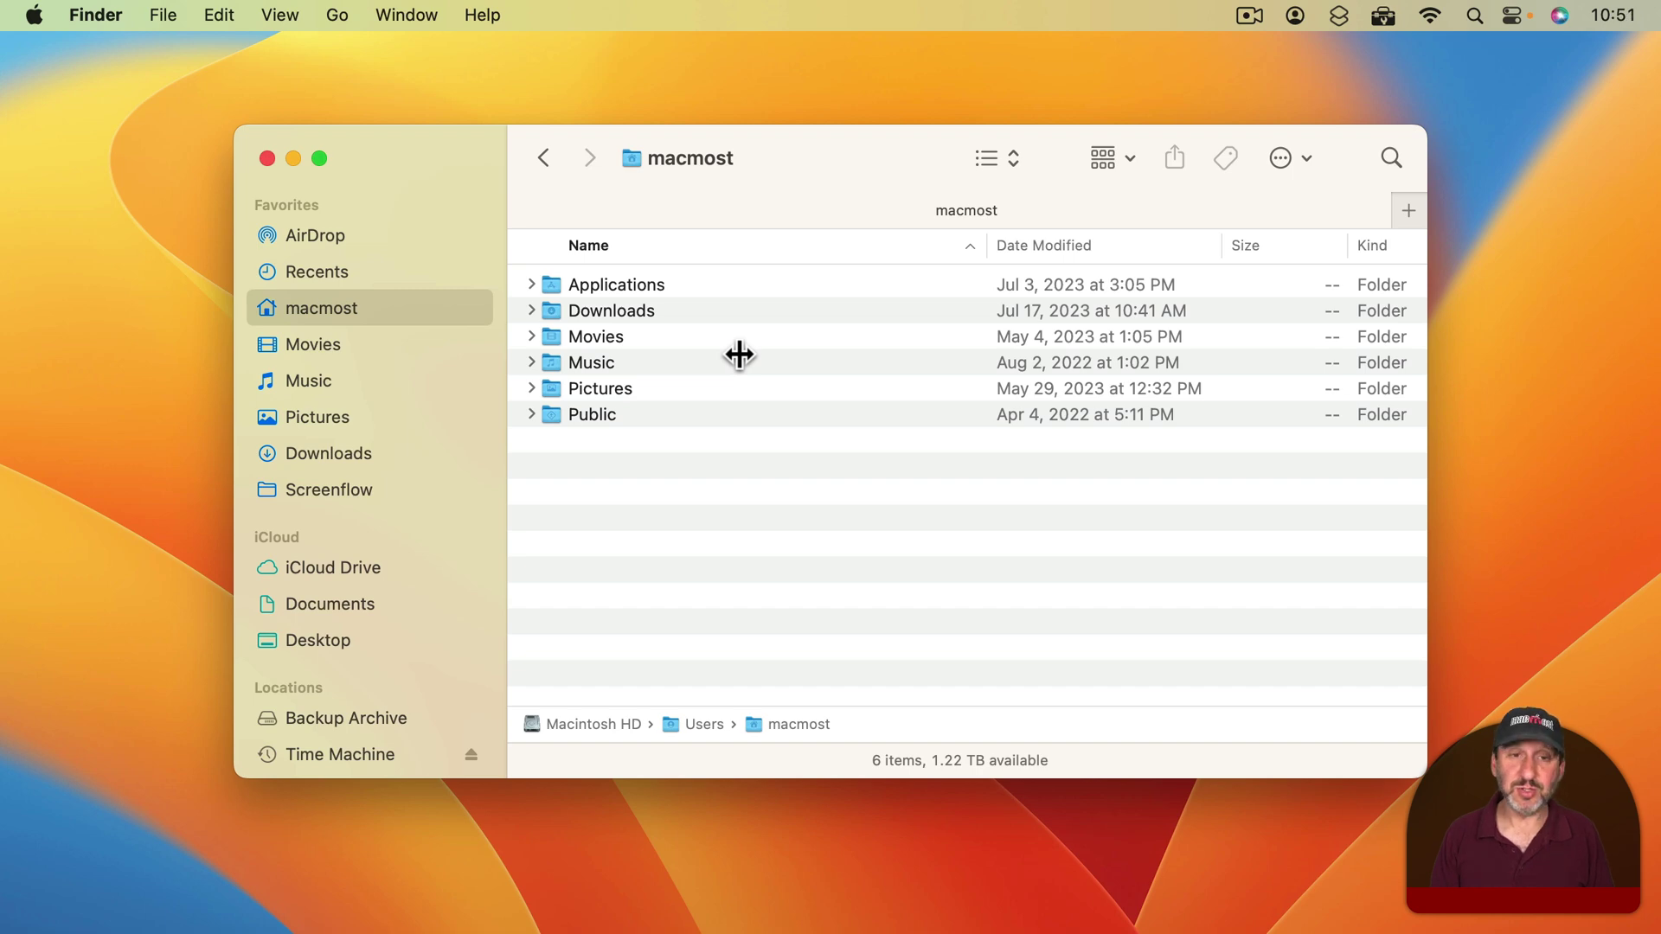
{"action": "key", "text": "super"}
{"action": "key", "text": "super+f"}
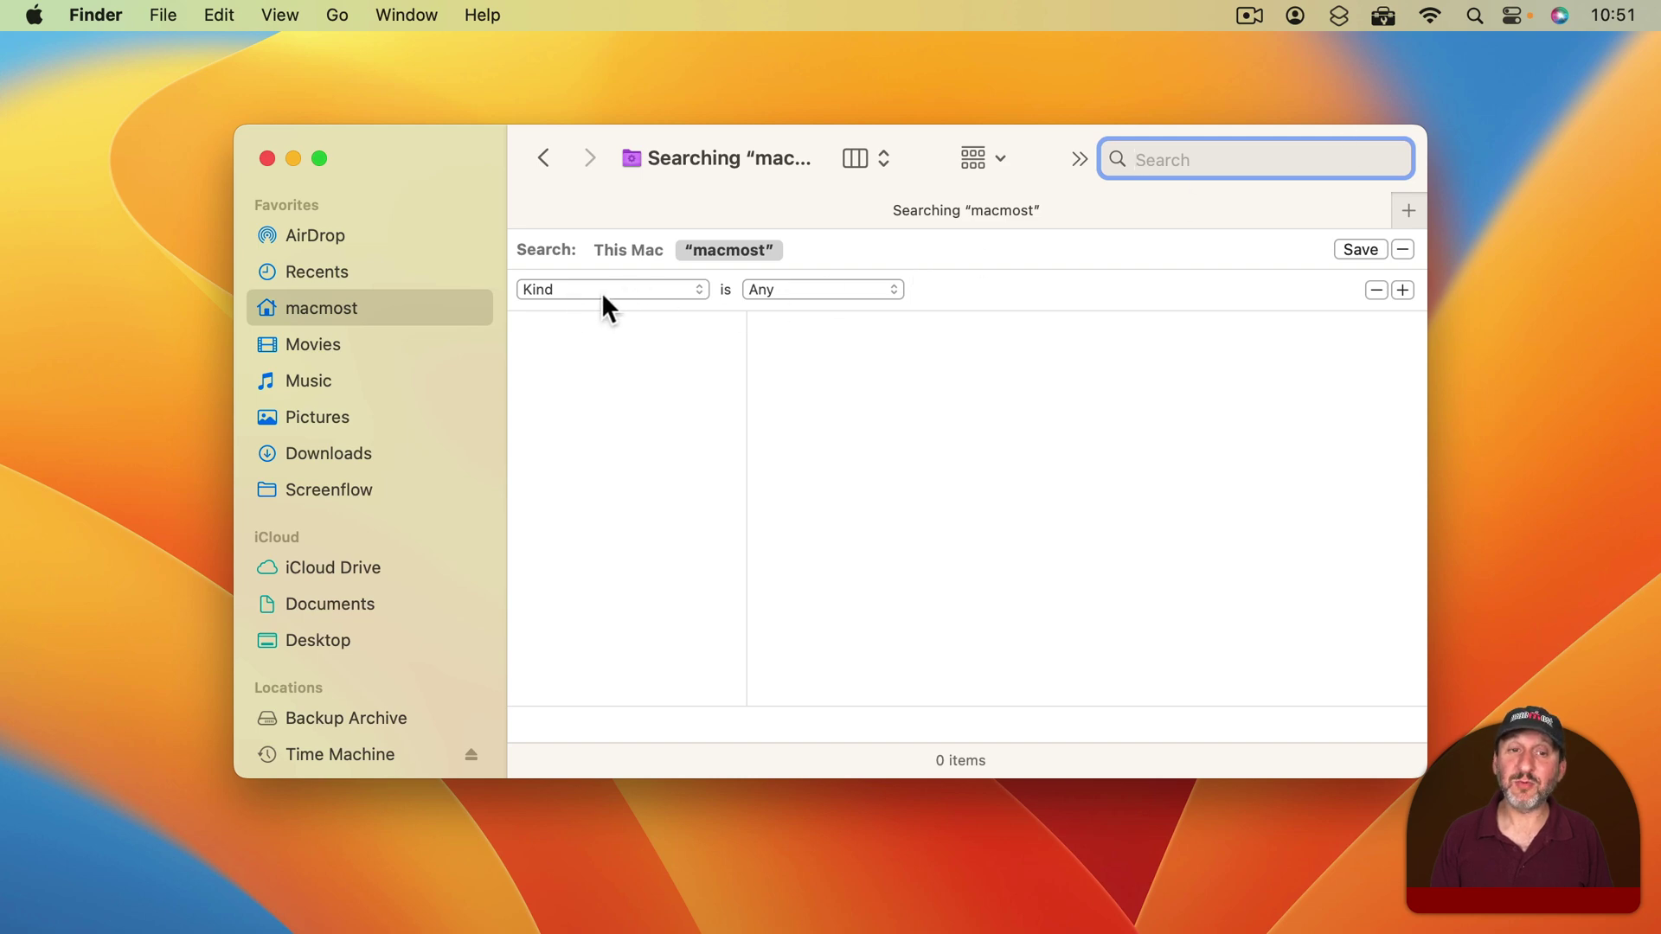
{"action": "left_click", "coordinate": [782, 289]}
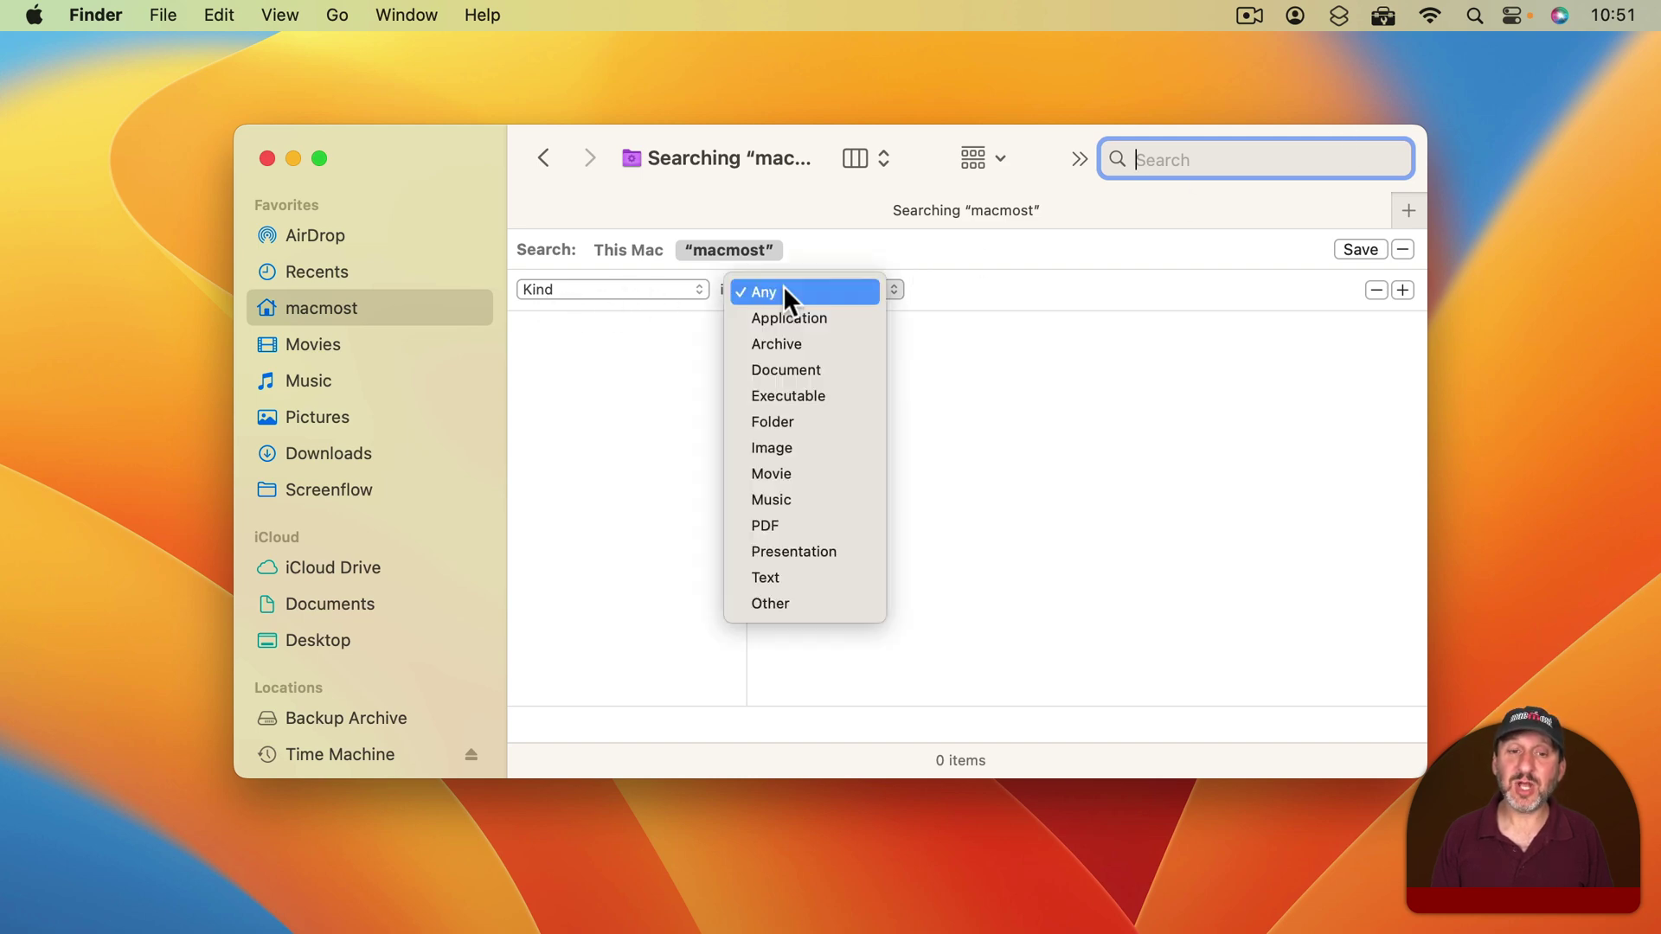
{"action": "left_click", "coordinate": [791, 417]}
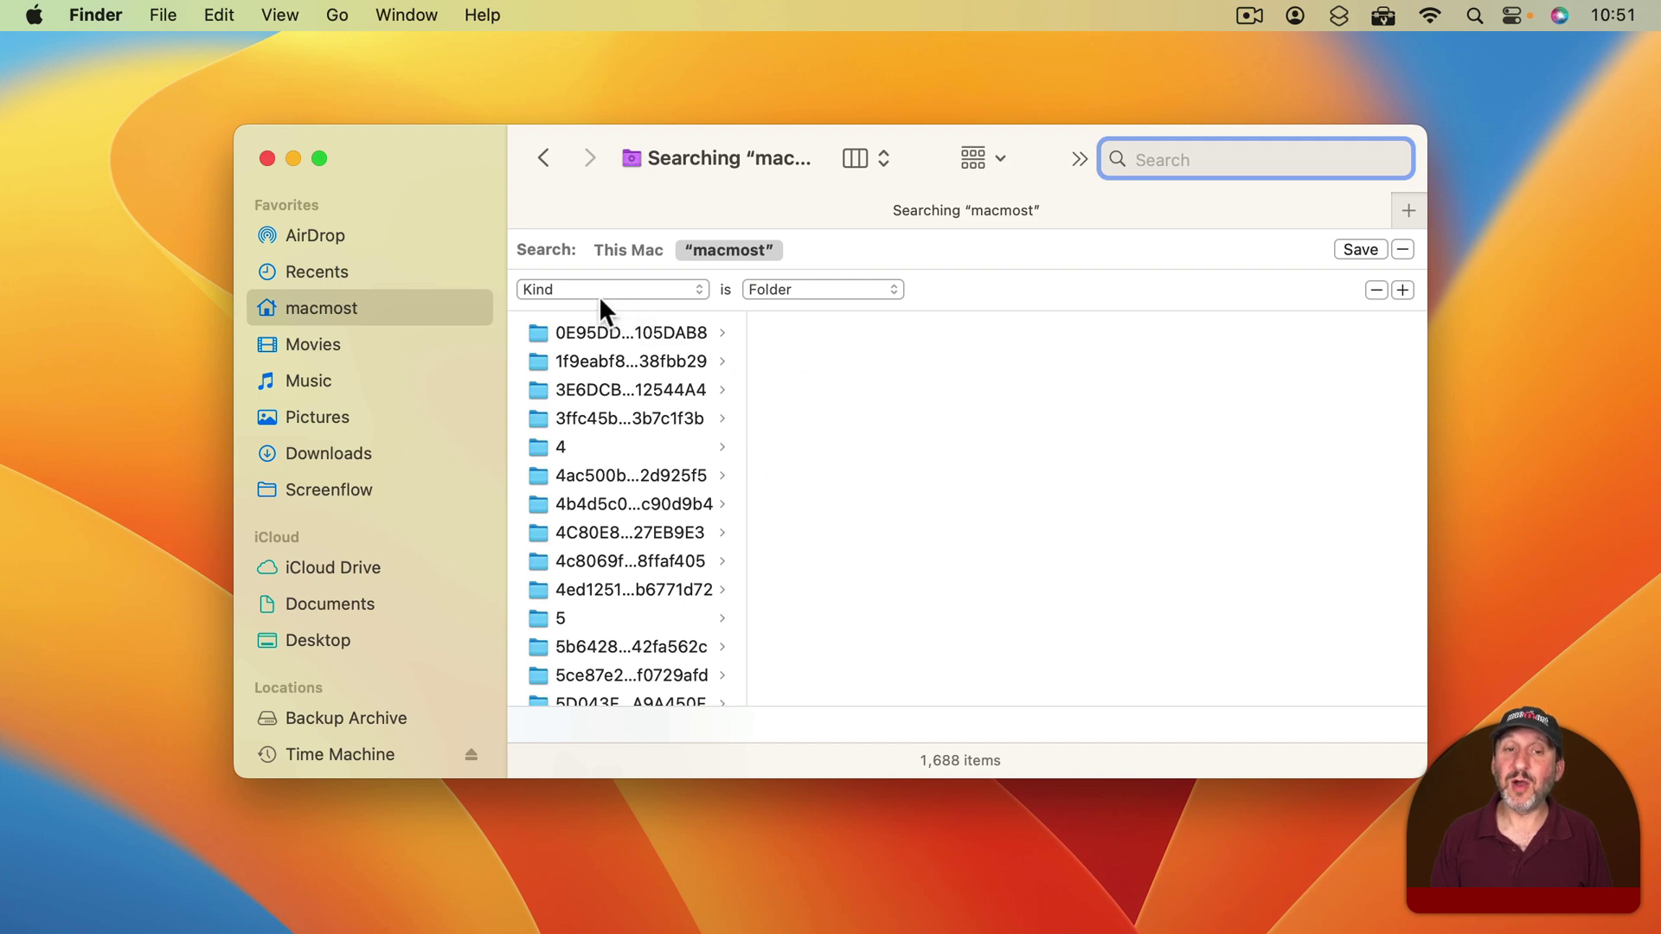
- Add a second search criterion for a last opened date within the last 7 days and review the matching folders
{"action": "left_click", "coordinate": [1402, 289]}
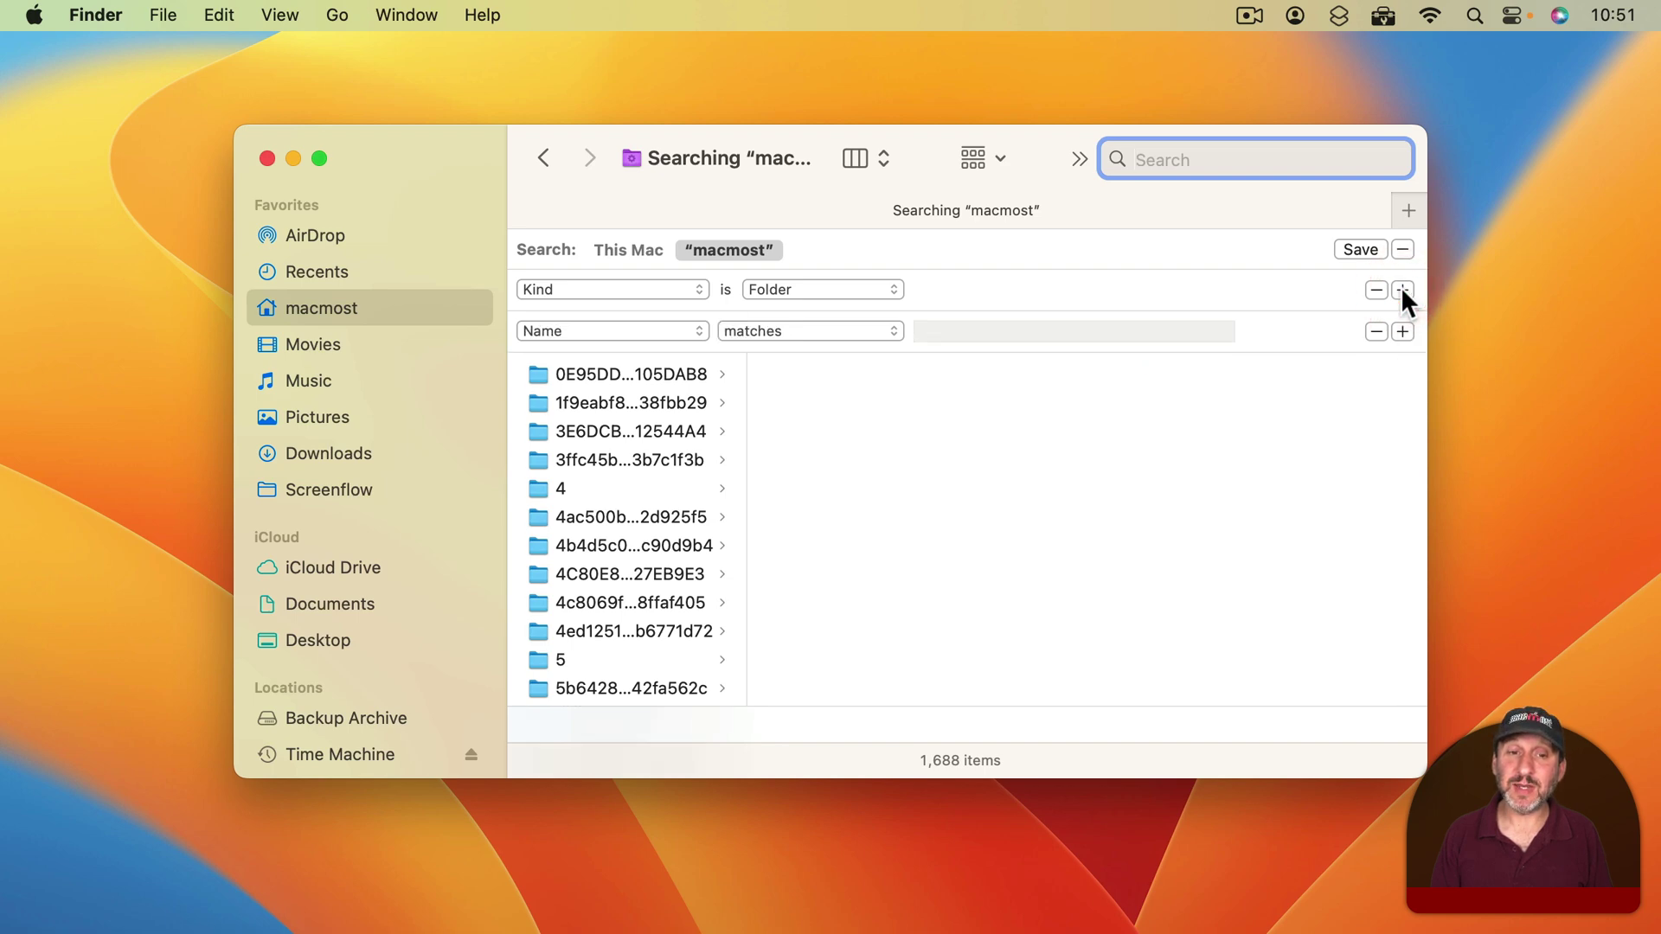
{"action": "left_click", "coordinate": [605, 334]}
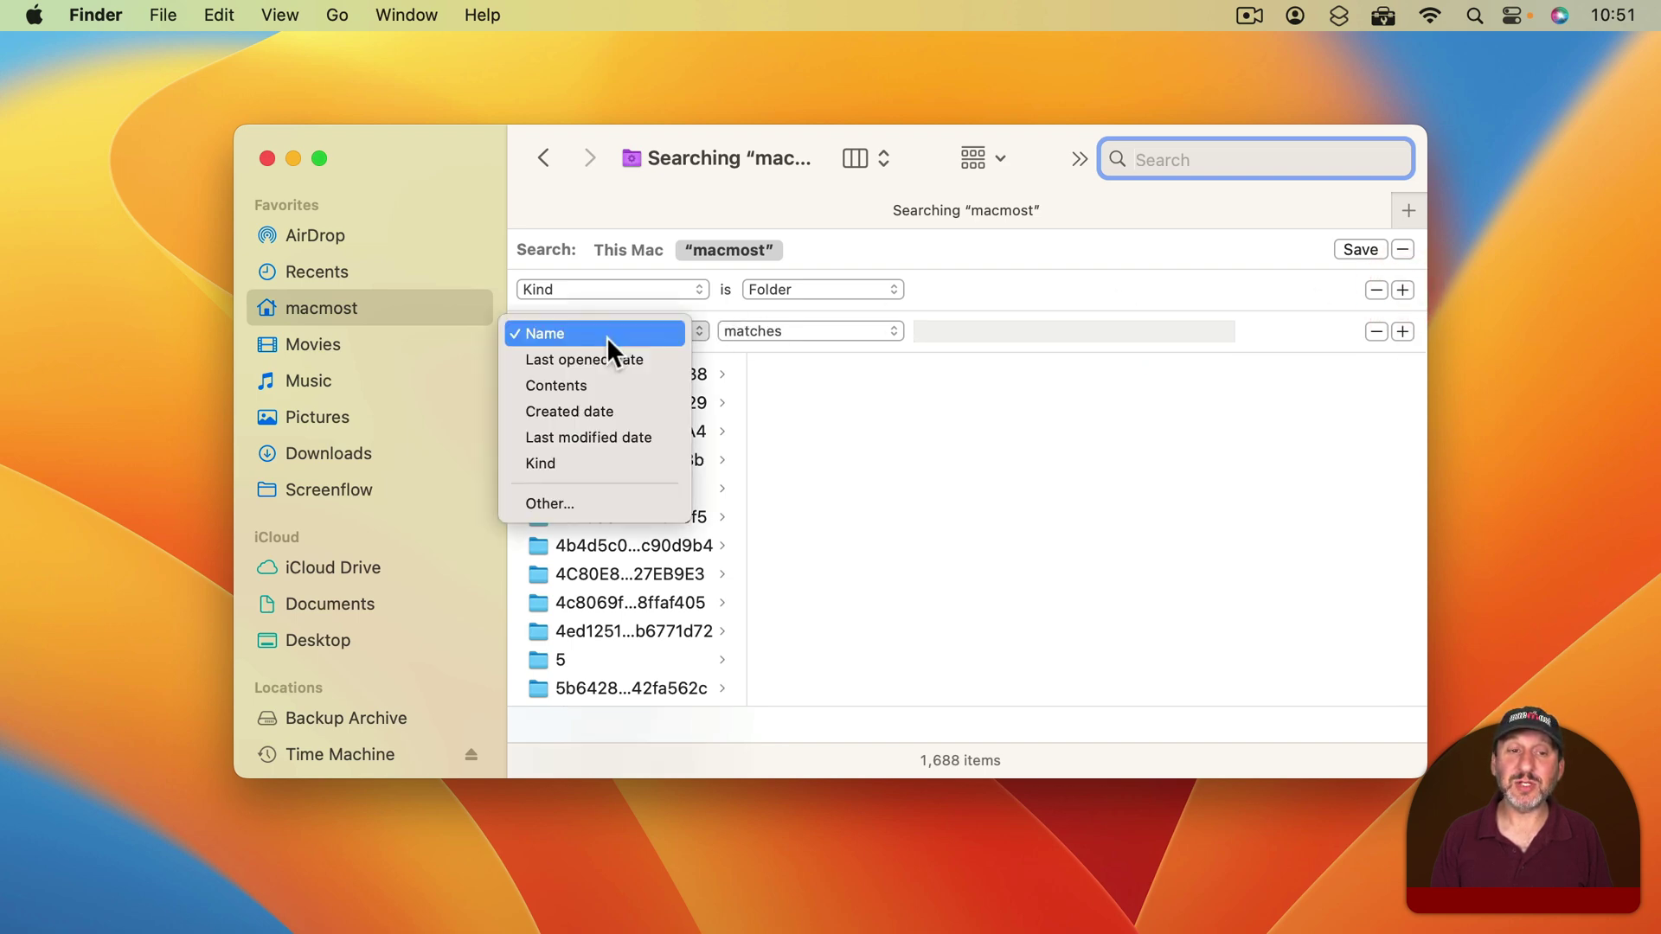
{"action": "left_click", "coordinate": [606, 361]}
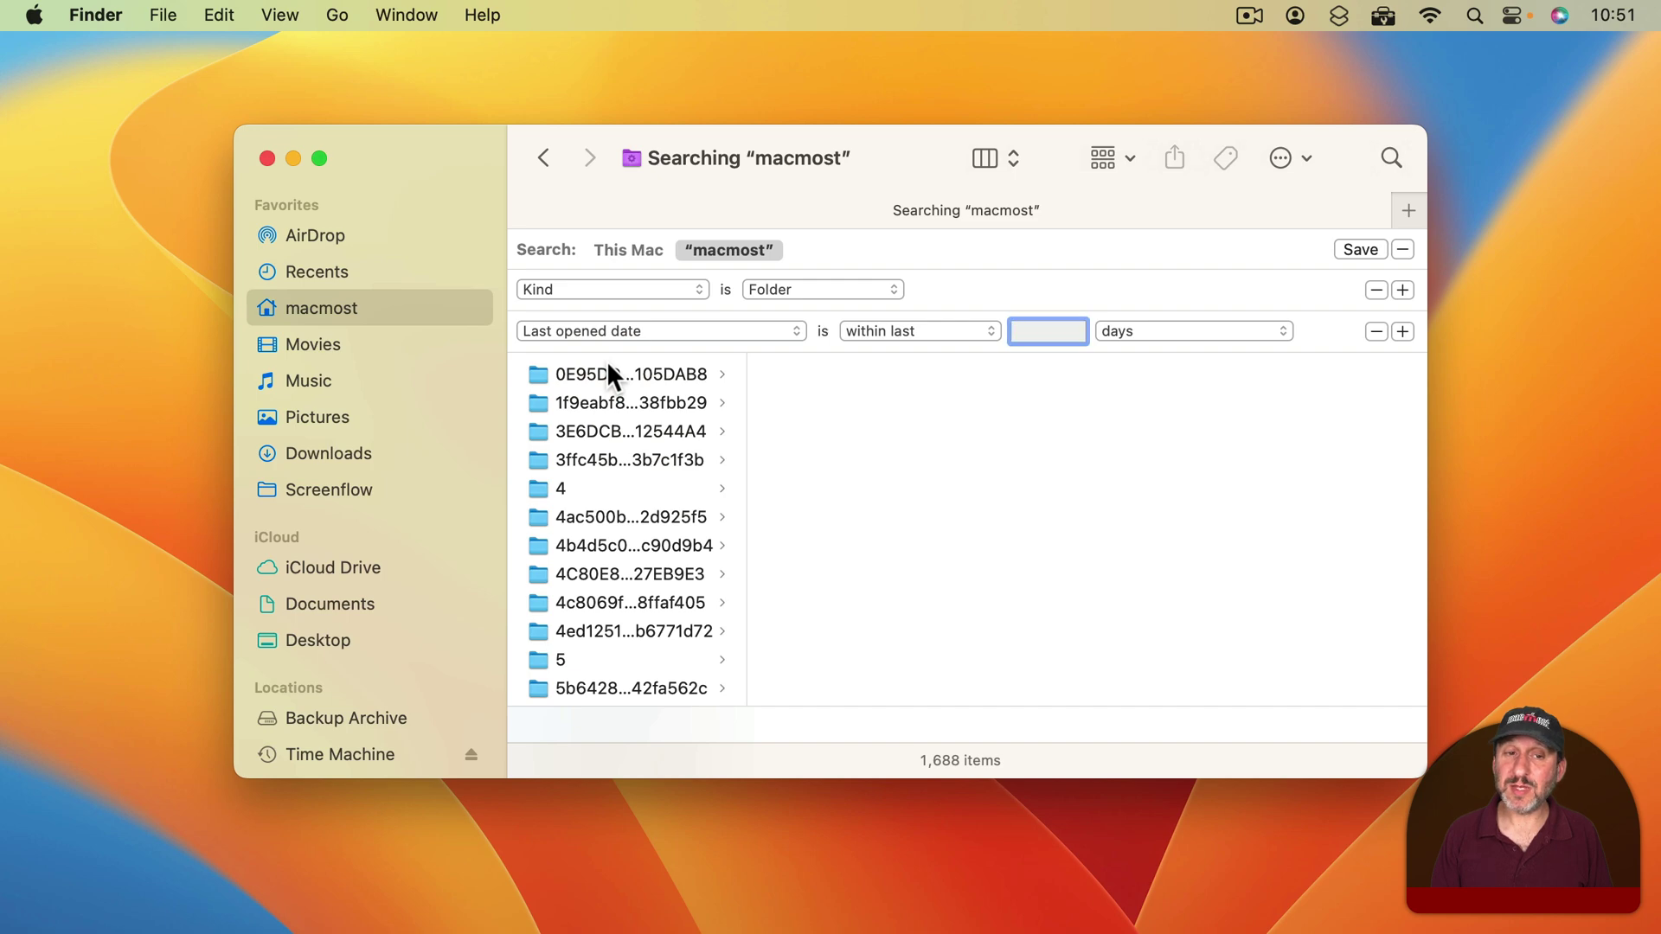
{"action": "left_click", "coordinate": [594, 329]}
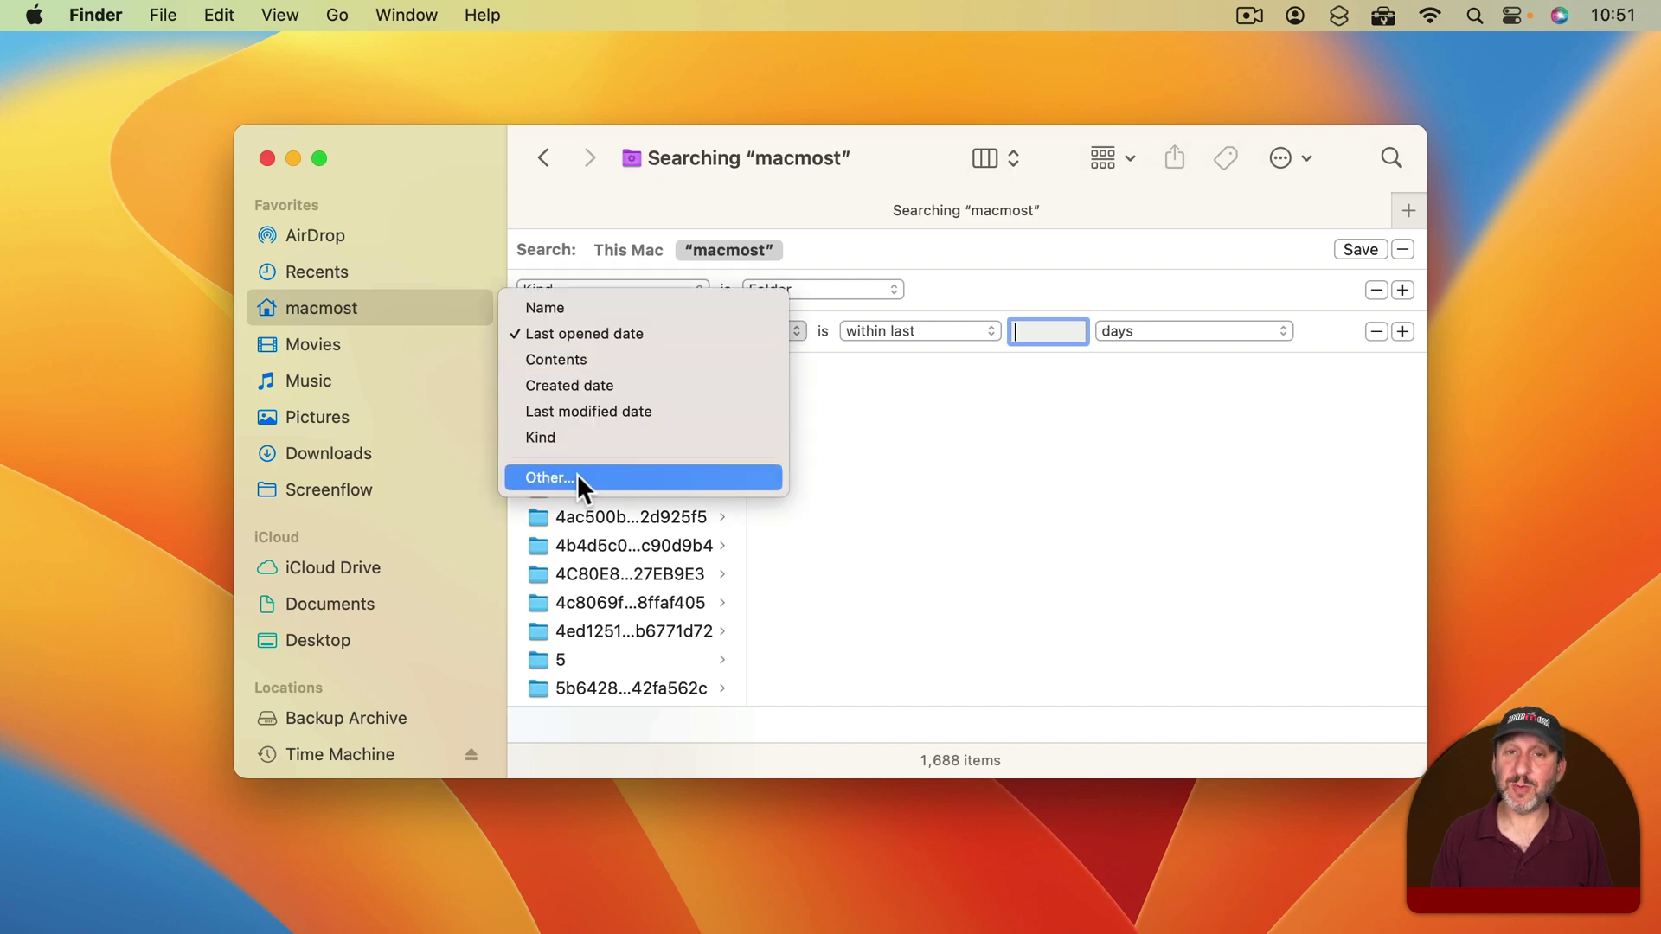
{"action": "left_click", "coordinate": [996, 454]}
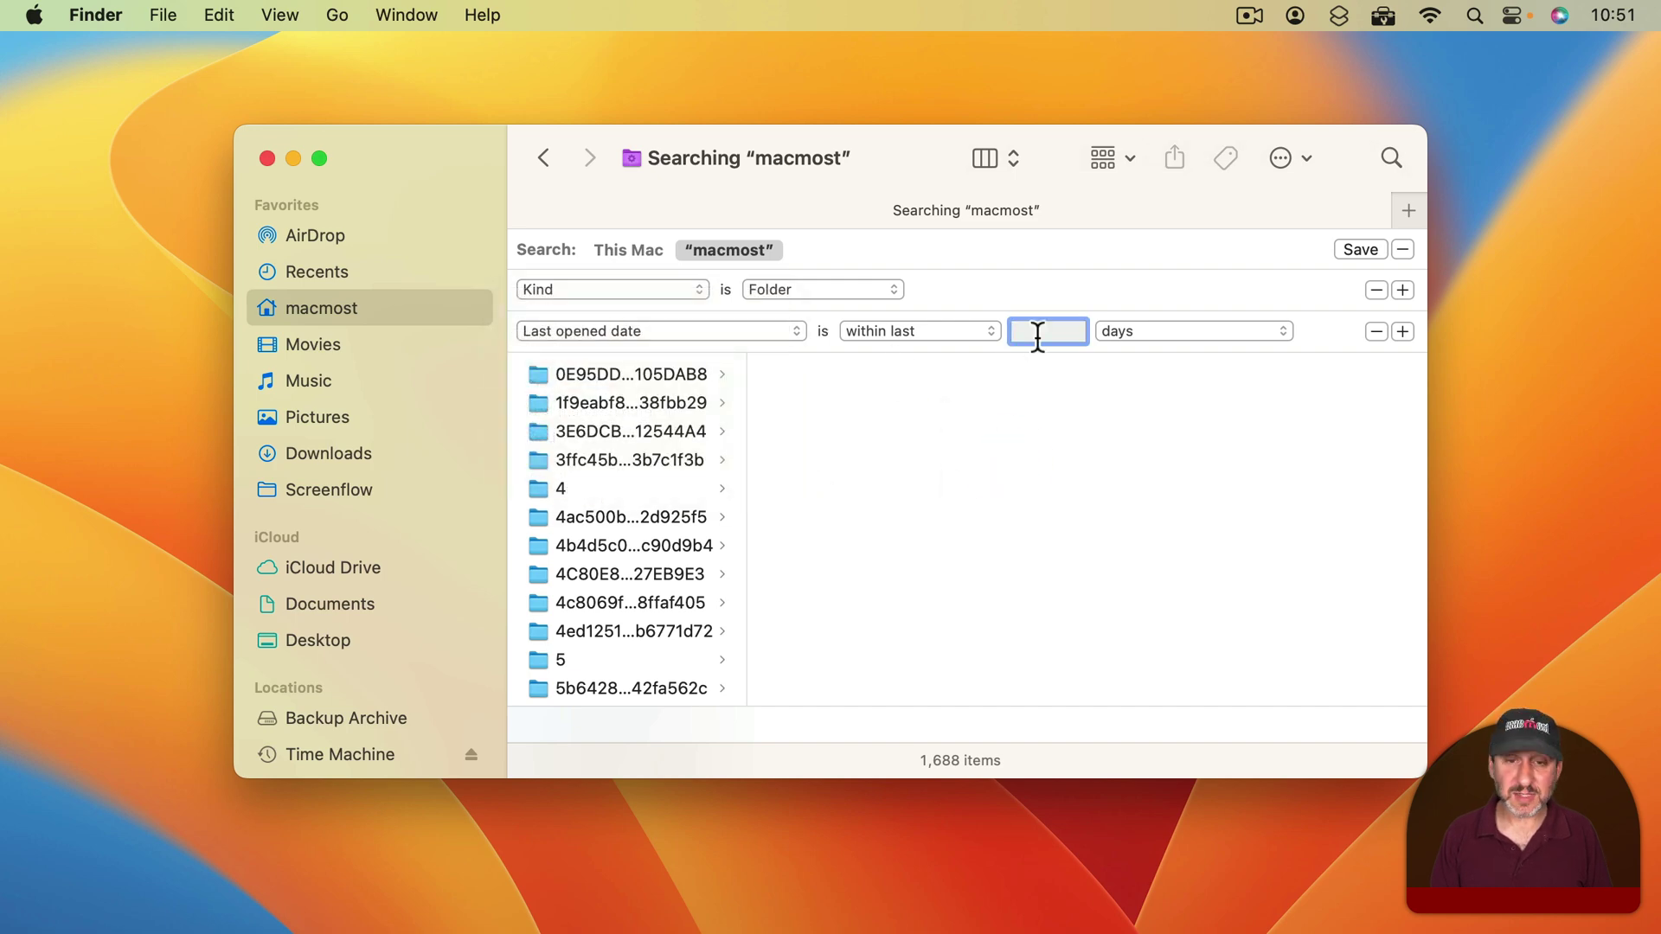
{"action": "type", "text": "7"}
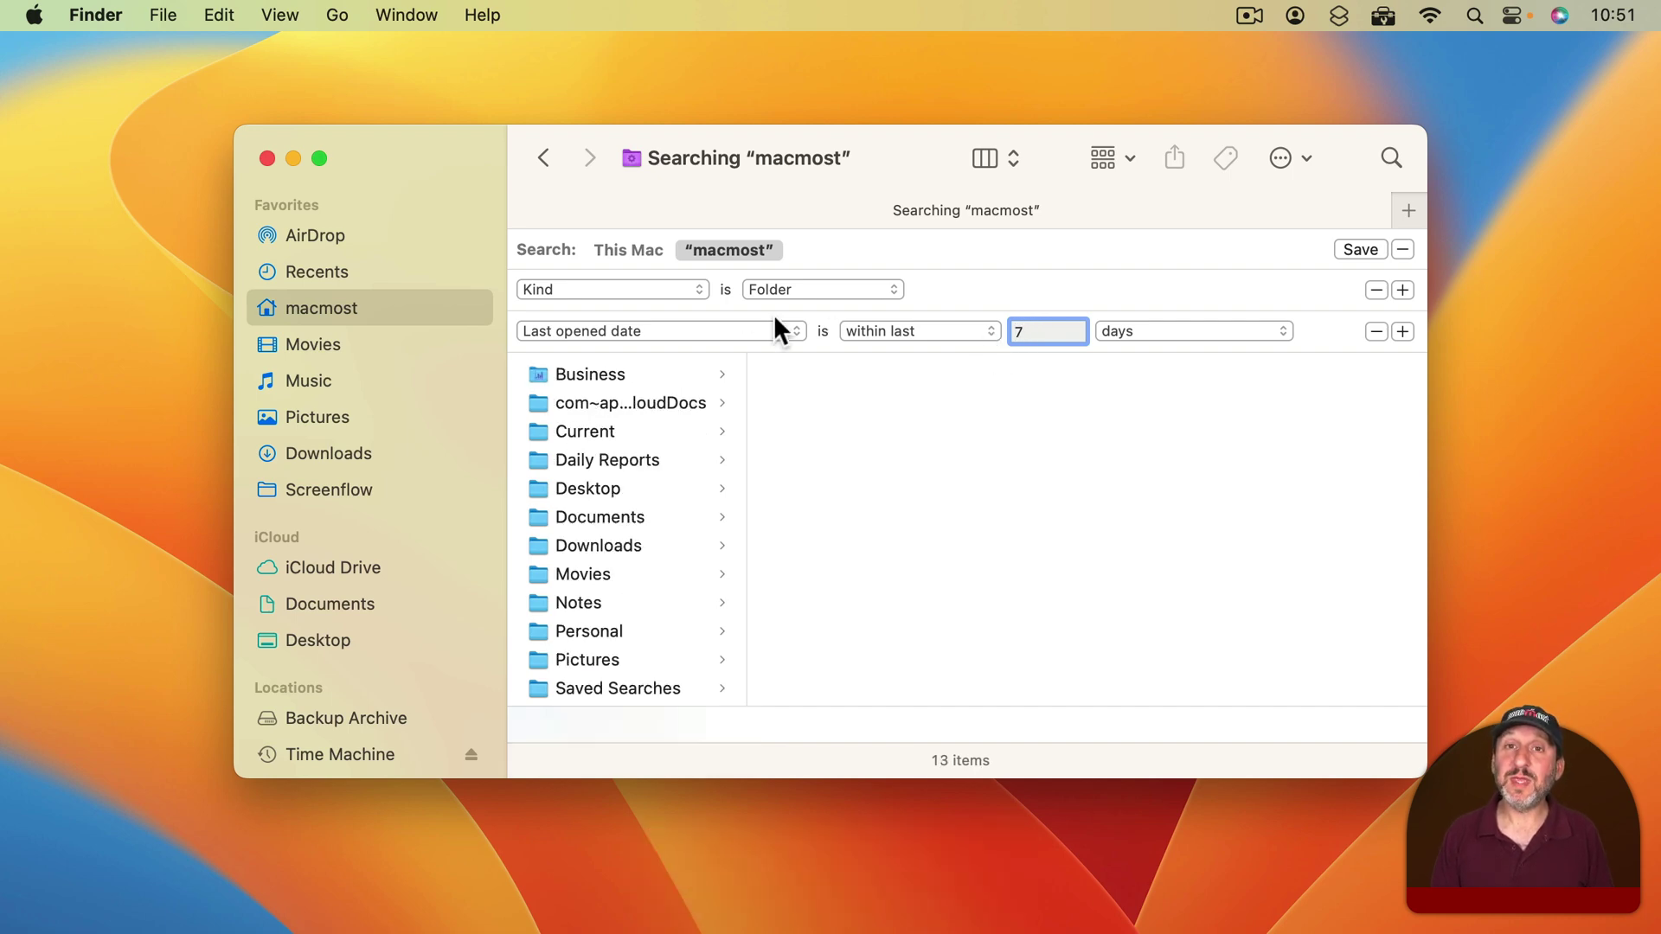
{"action": "scroll", "coordinate": [630, 554], "scroll_direction": "down", "scroll_amount": 2}
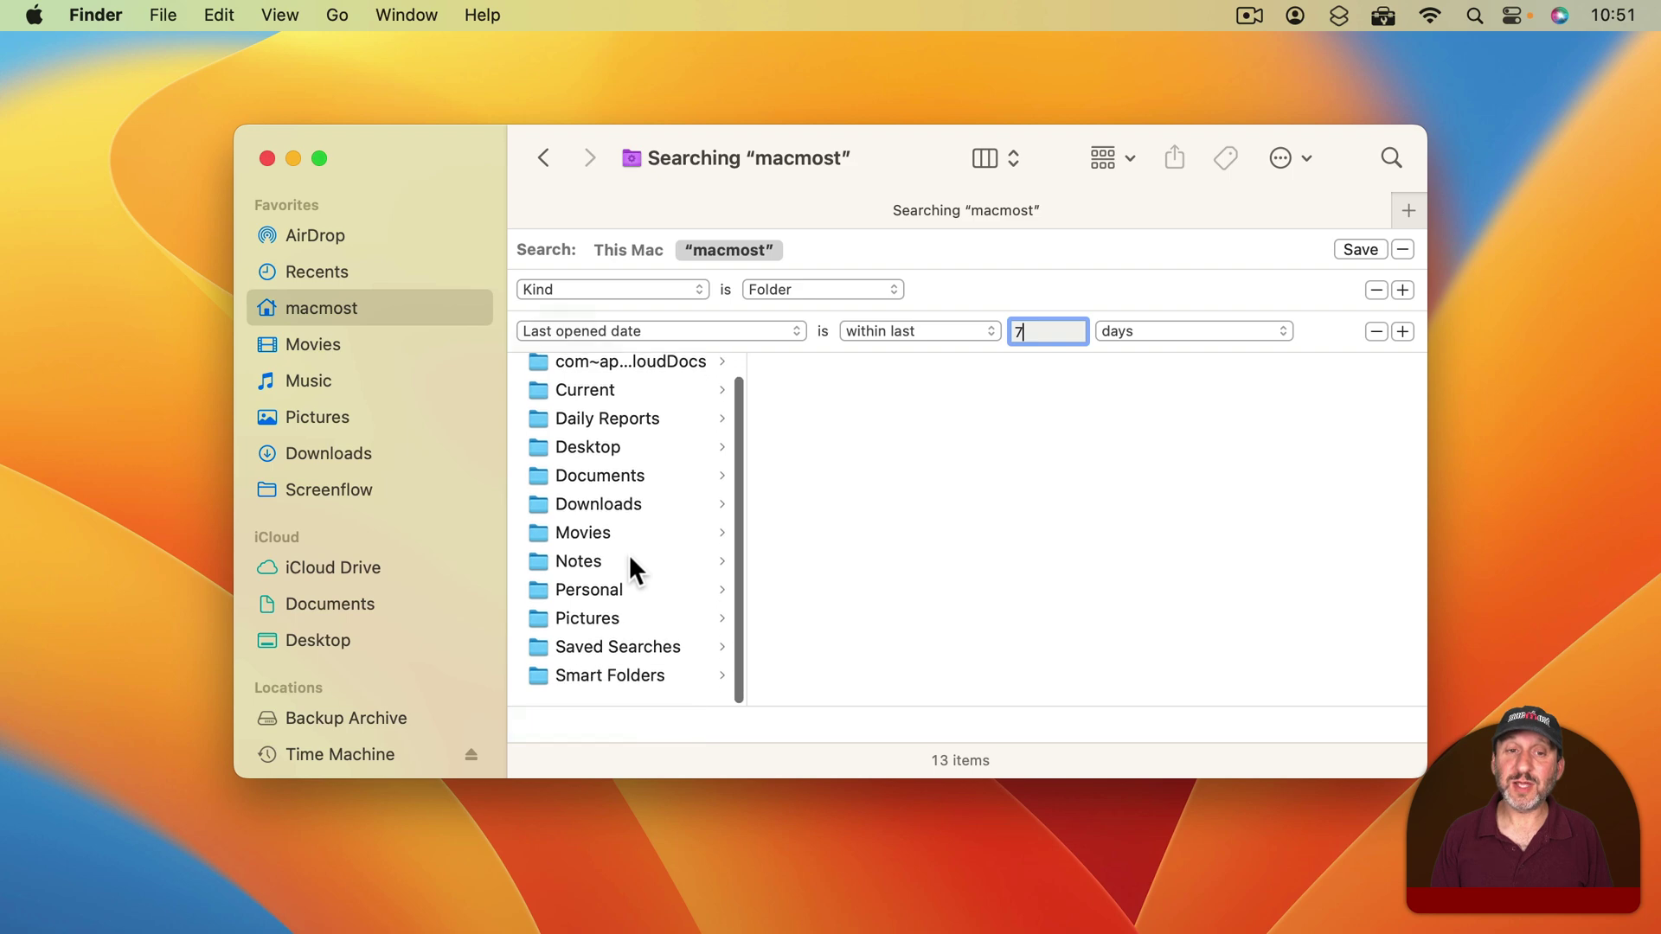
{"action": "scroll", "coordinate": [596, 530], "scroll_direction": "up", "scroll_amount": 2}
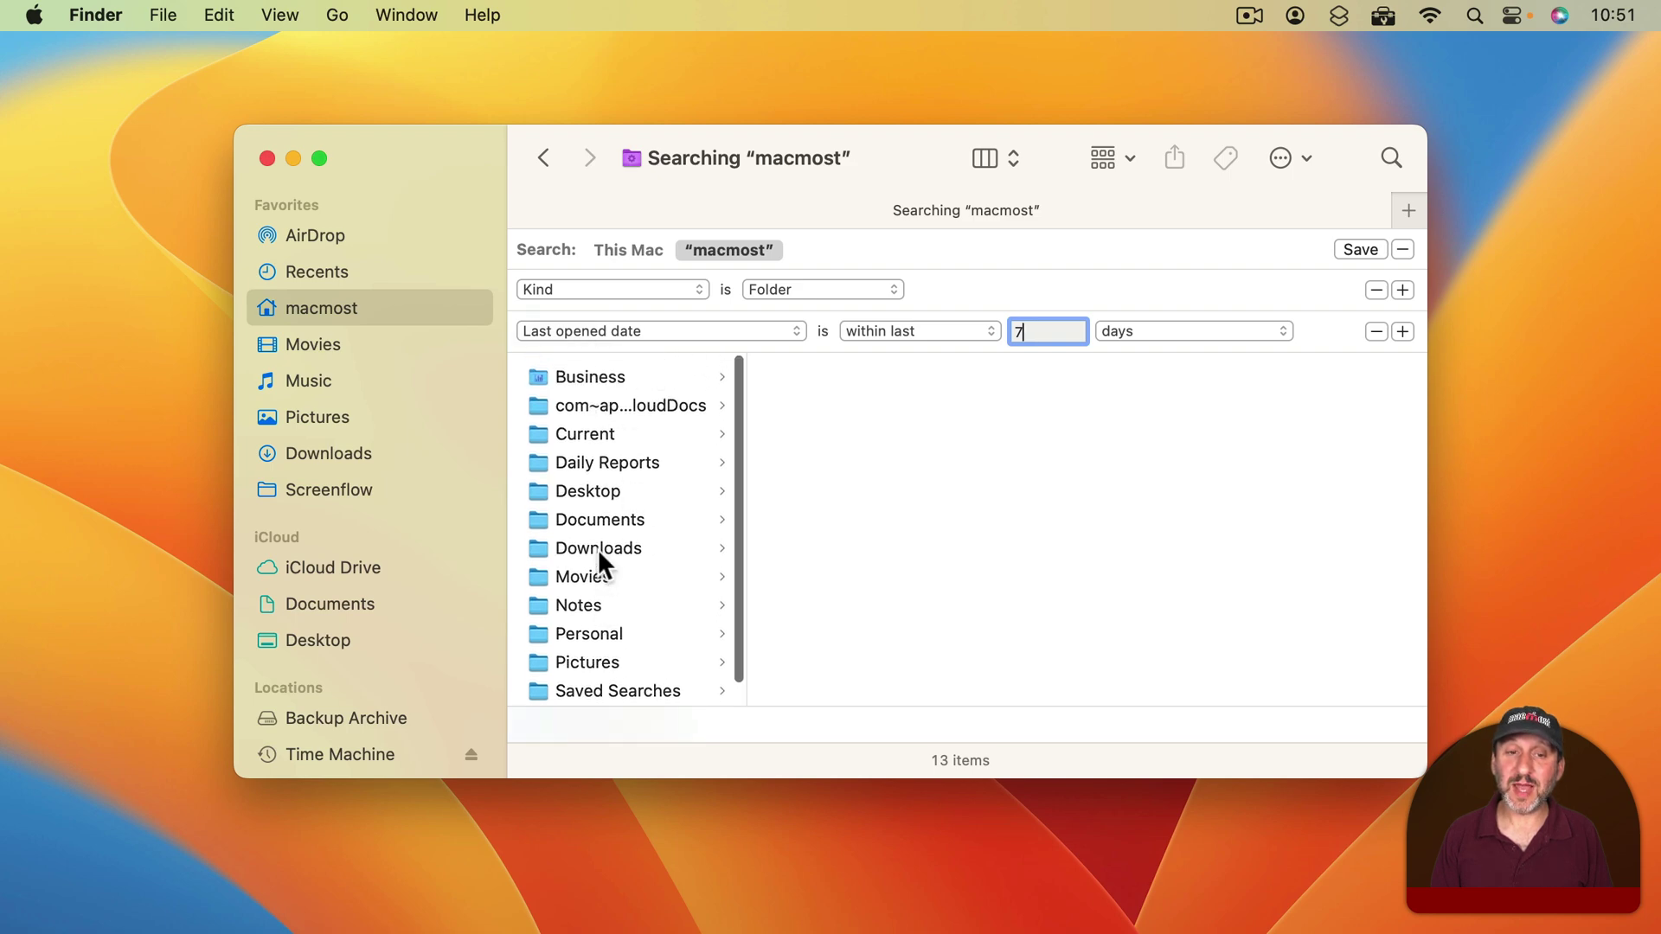
- Try a range of 14 days for the last opened date and set it back to 7 days
{"action": "left_click_drag", "start_coordinate": [1029, 332], "coordinate": [969, 329]}
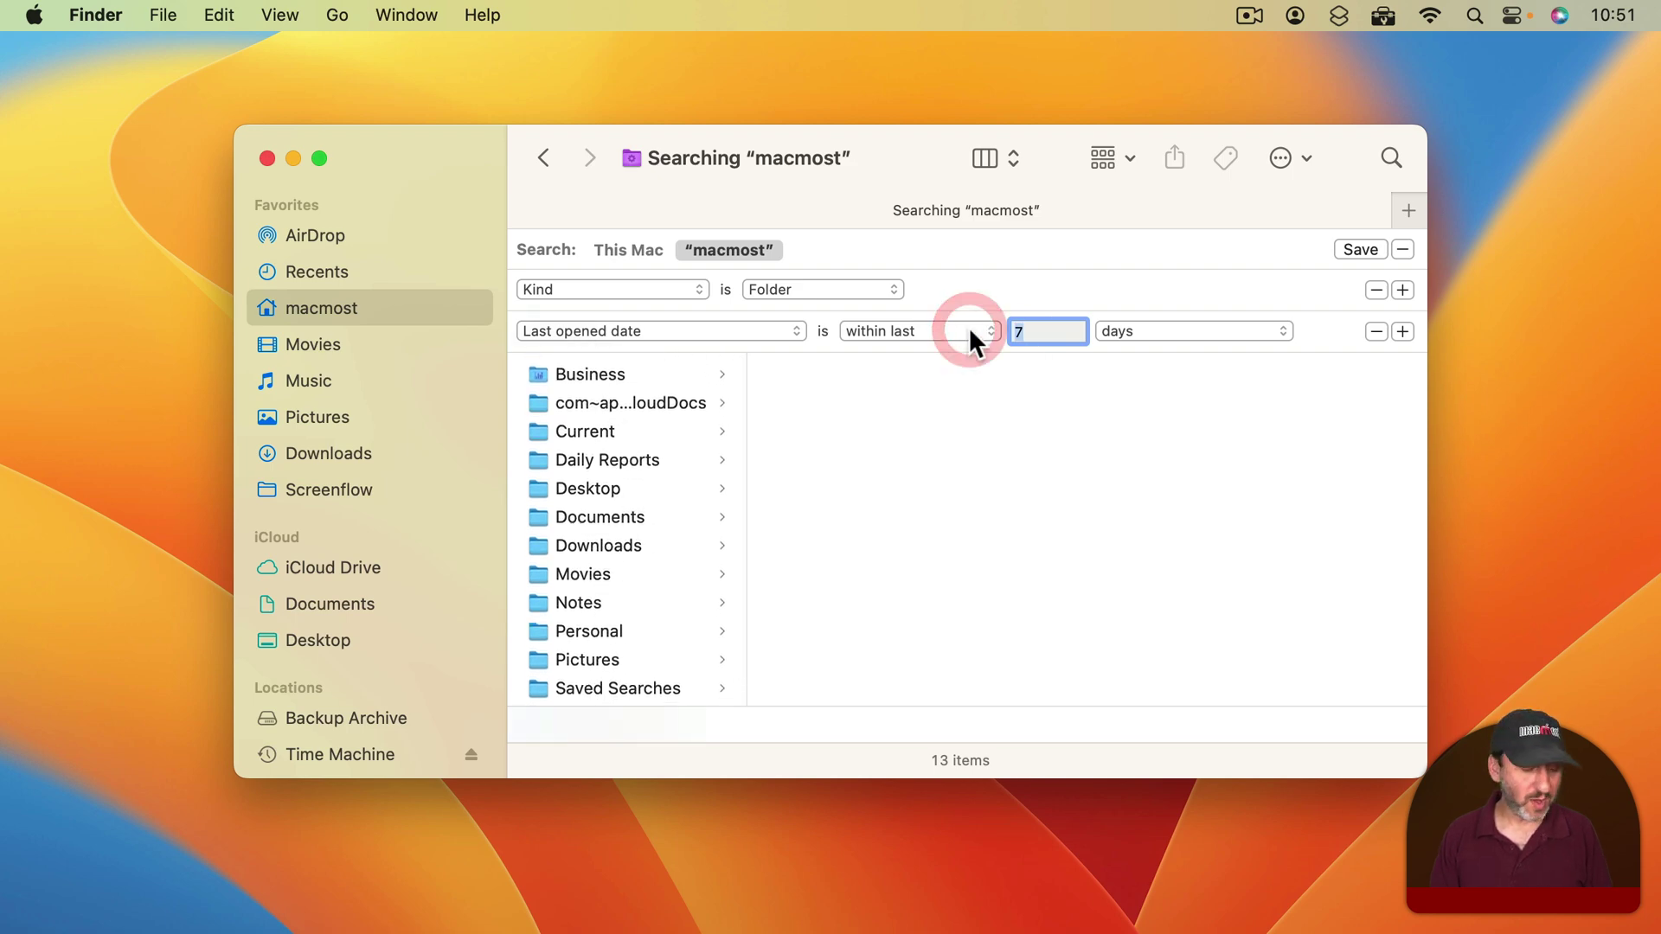
{"action": "type", "text": "1"}
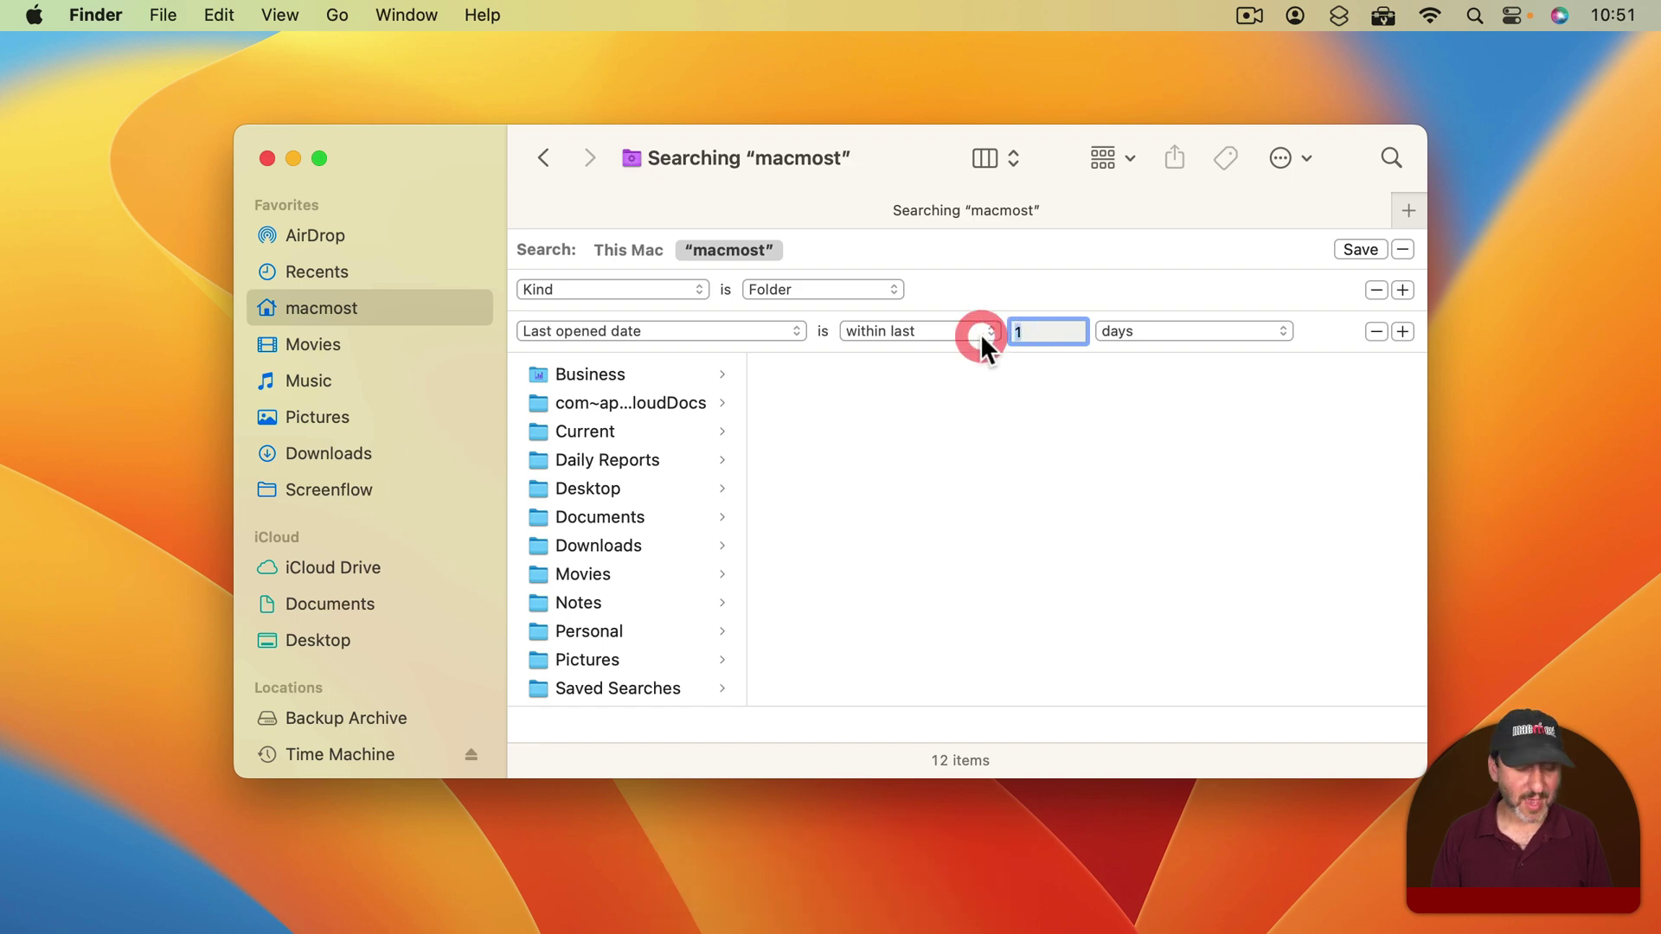
{"action": "type", "text": "4"}
{"action": "left_click_drag", "start_coordinate": [1034, 332], "coordinate": [984, 330]}
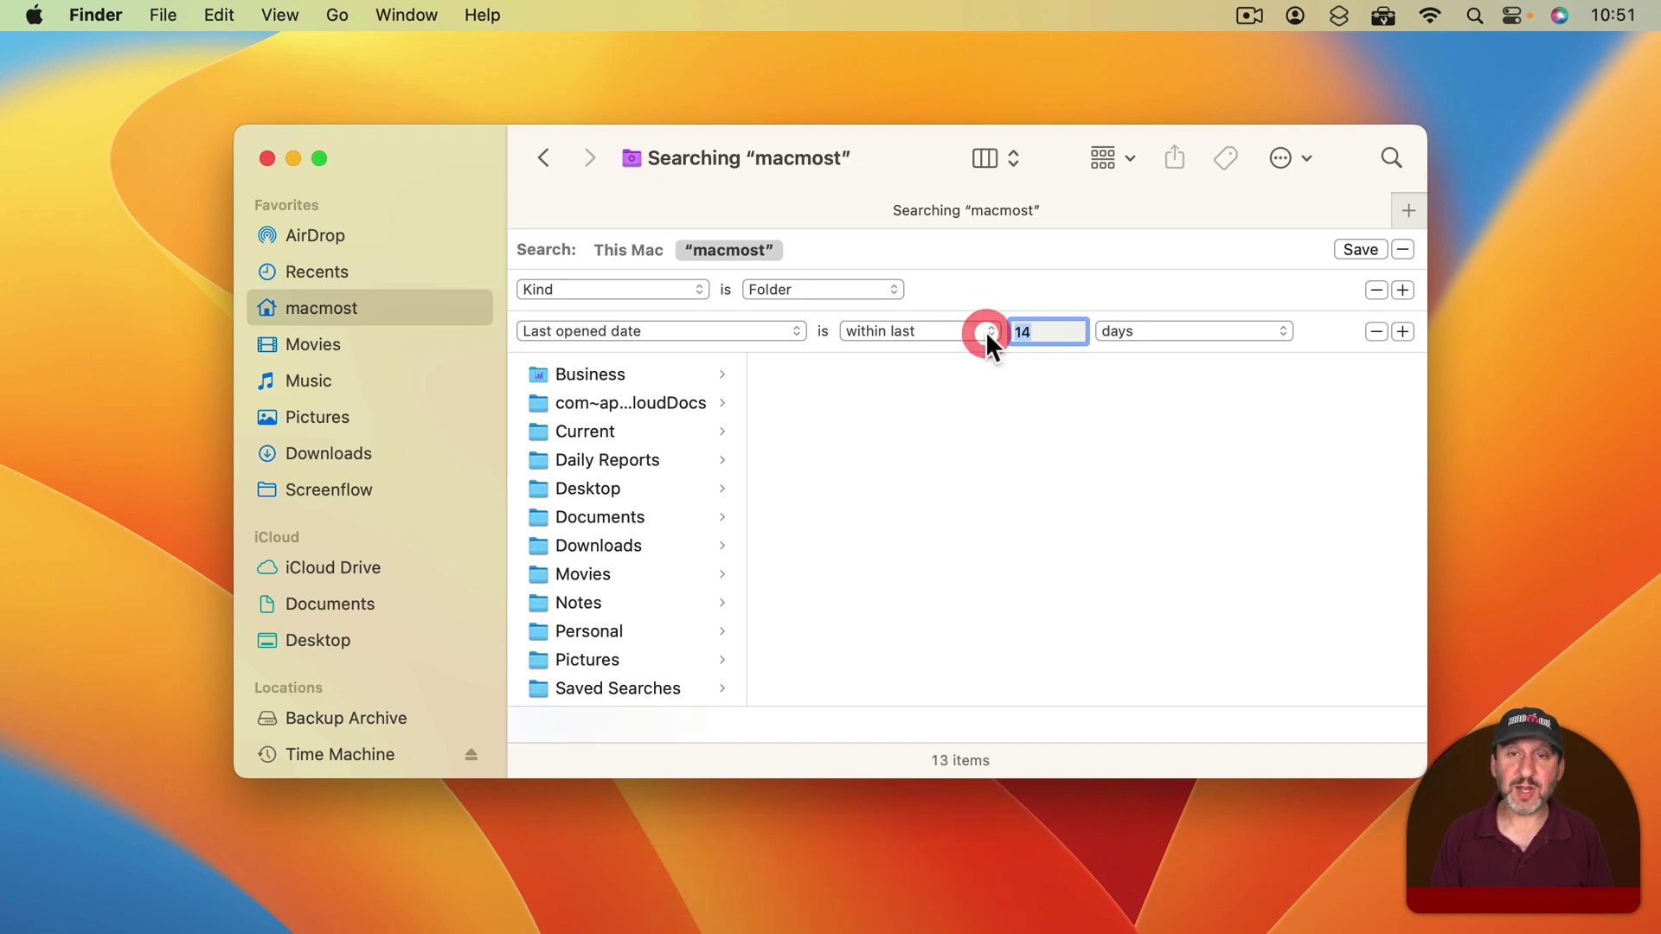
{"action": "type", "text": "7"}
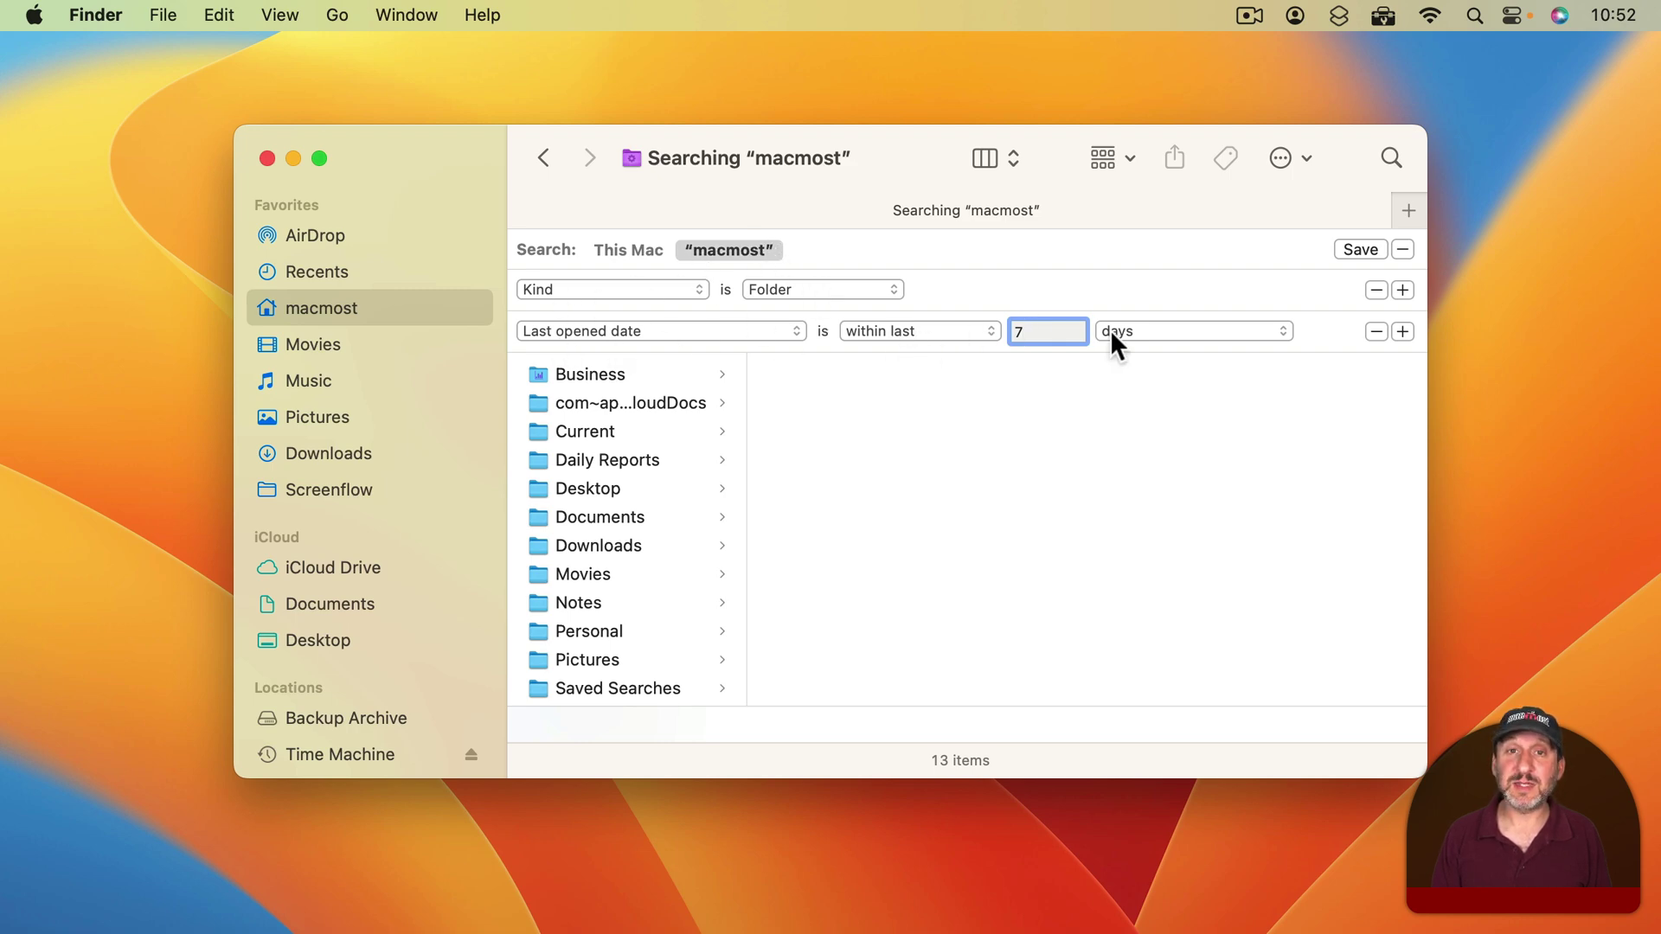
- Save the search as a smart folder named Recent Folders in Saved Searches, keeping it added to the sidebar
{"action": "left_click", "coordinate": [1358, 249]}
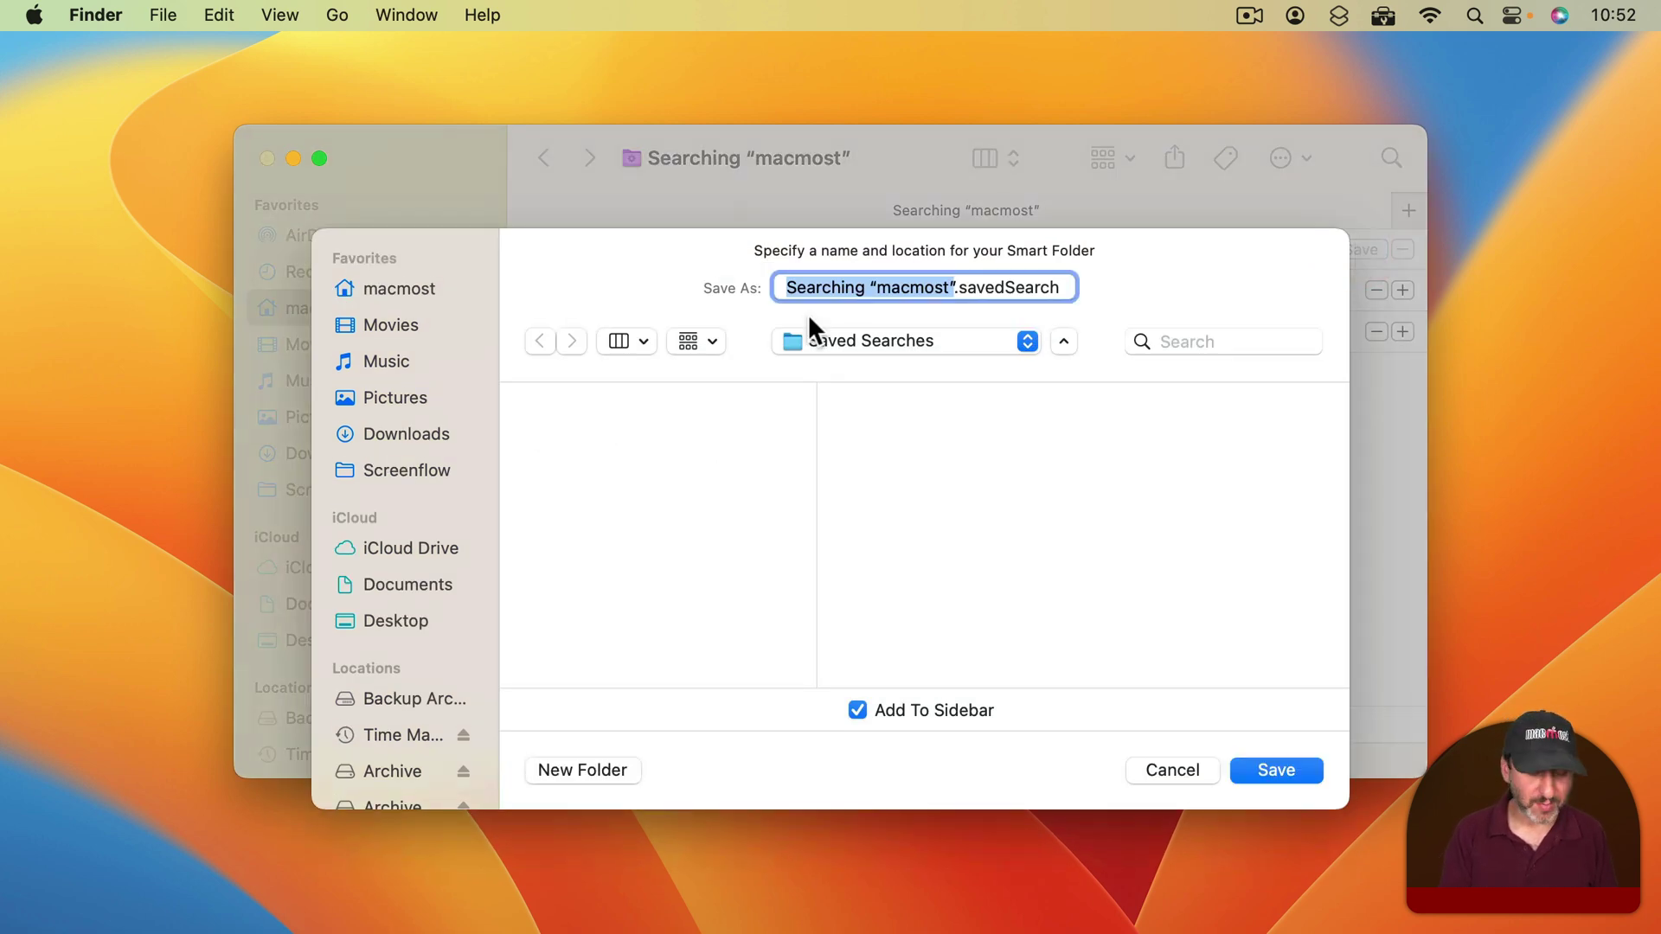
{"action": "type", "text": "Recent Folders"}
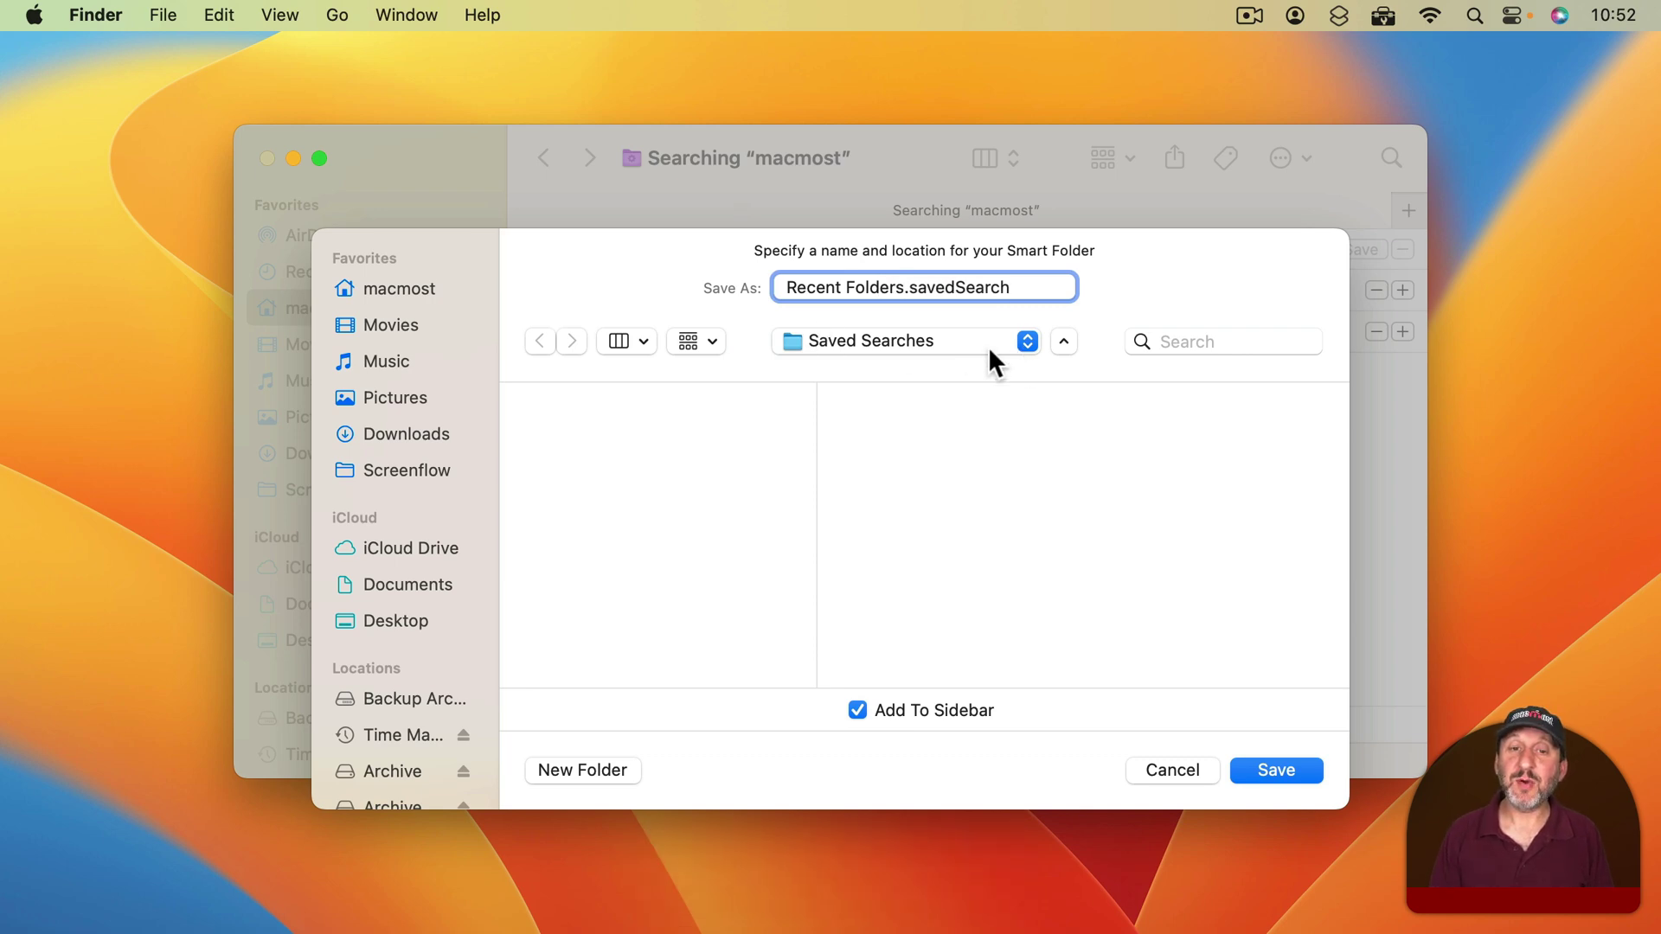
{"action": "left_click", "coordinate": [879, 341]}
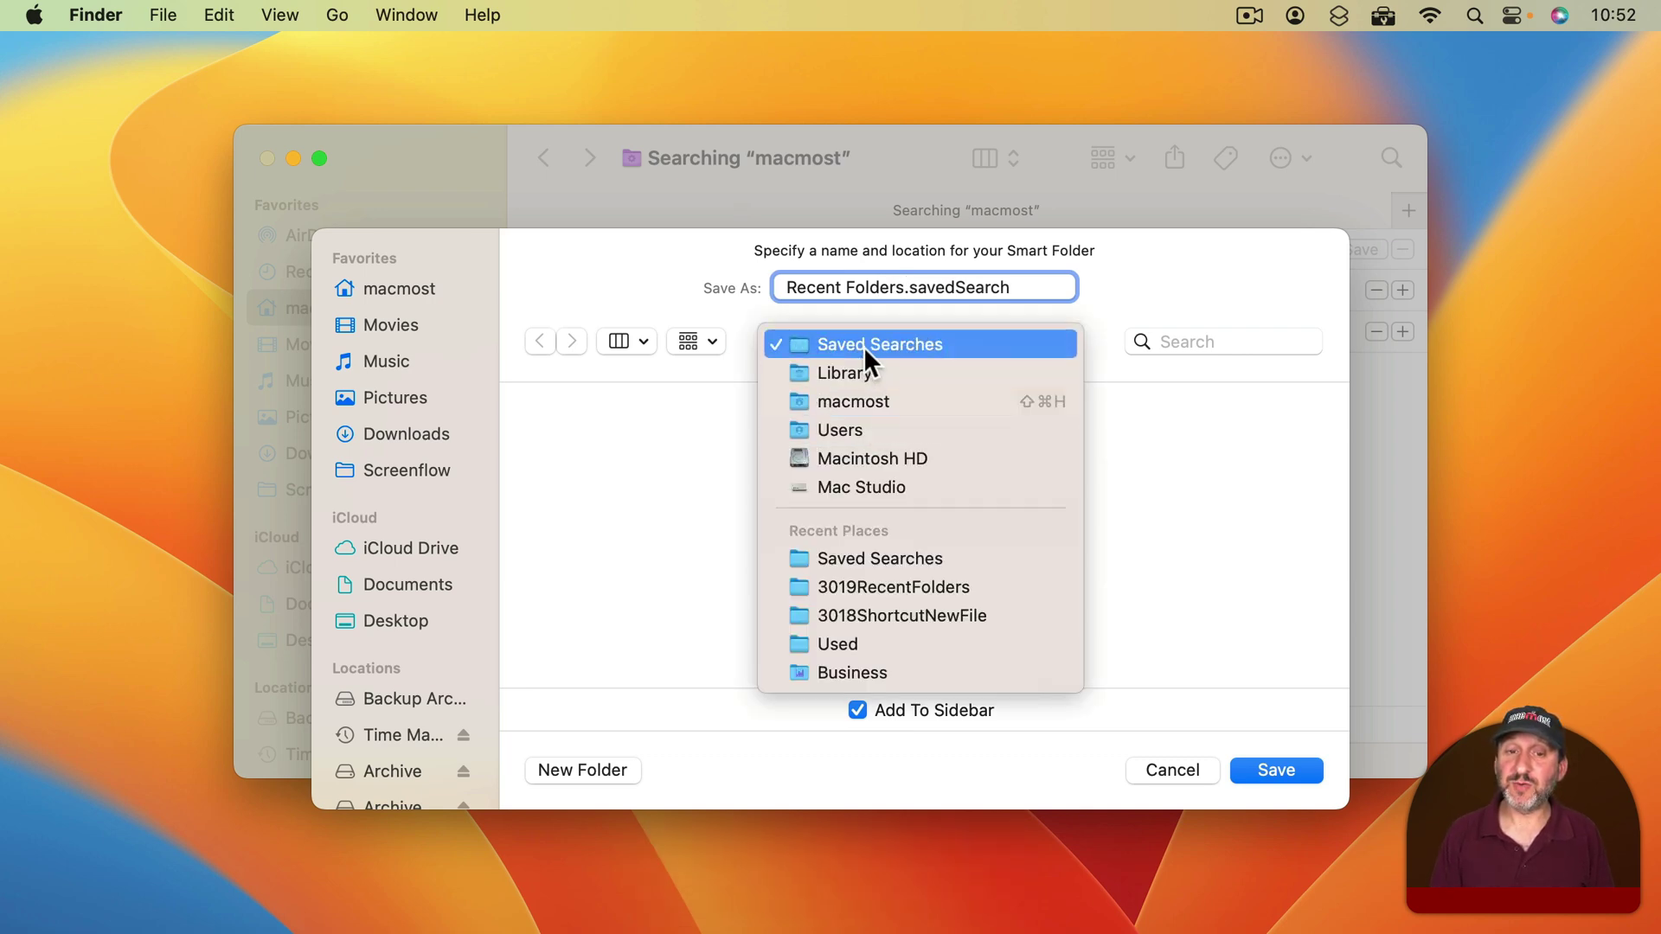
{"action": "left_click", "coordinate": [708, 381]}
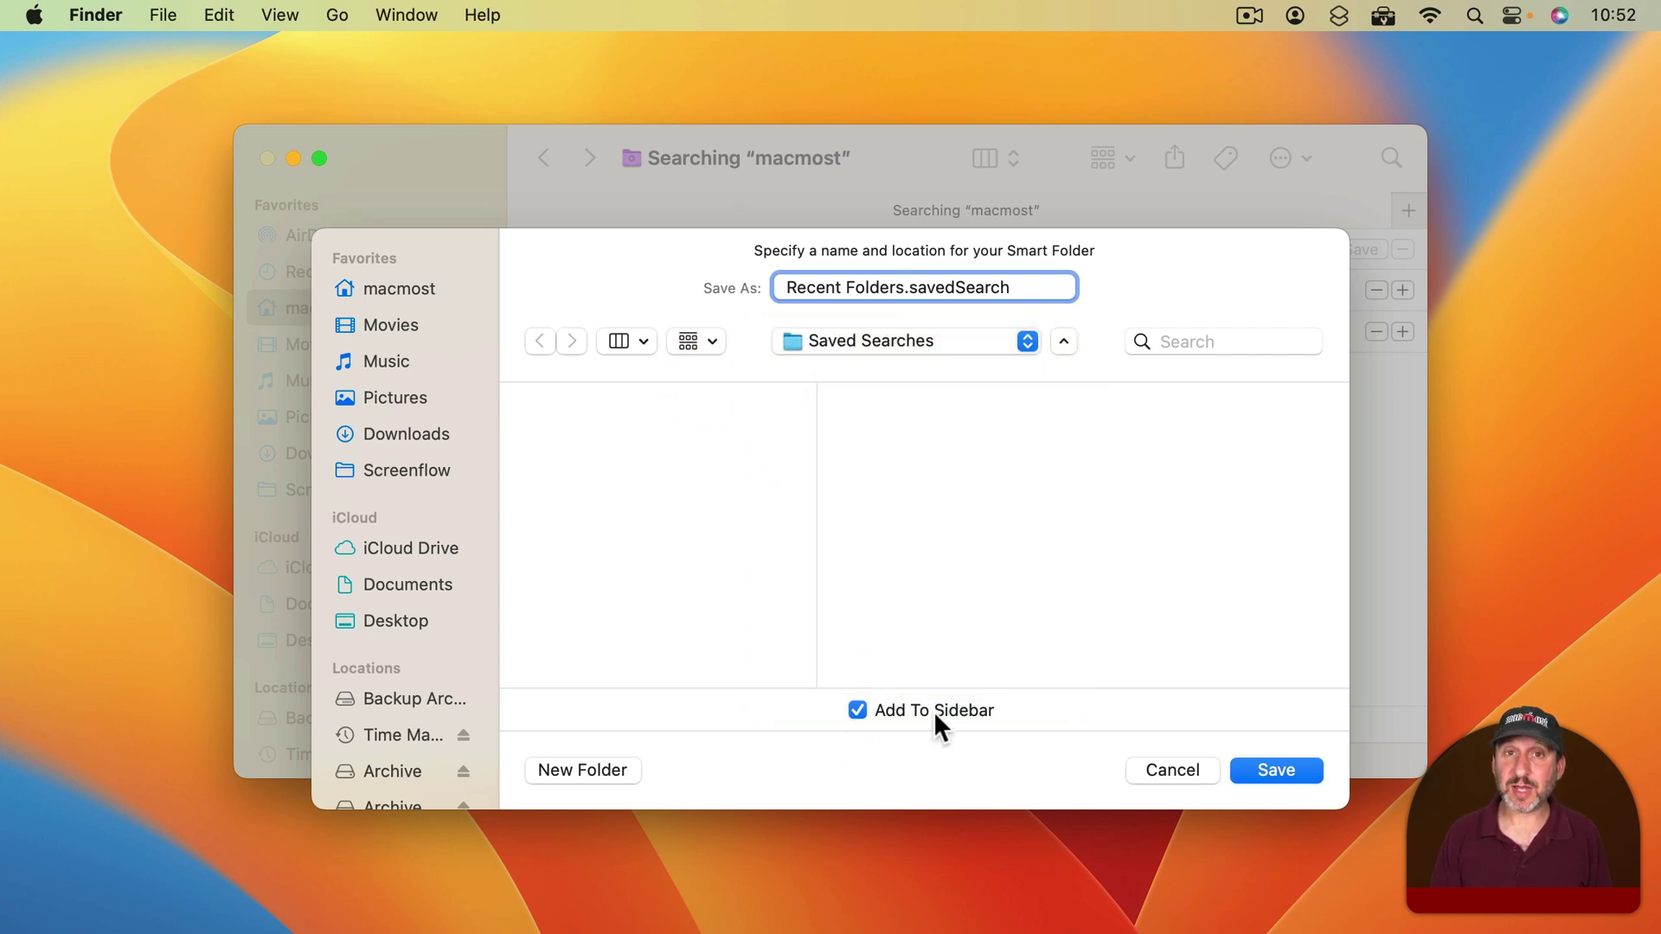
{"action": "left_click", "coordinate": [1272, 770]}
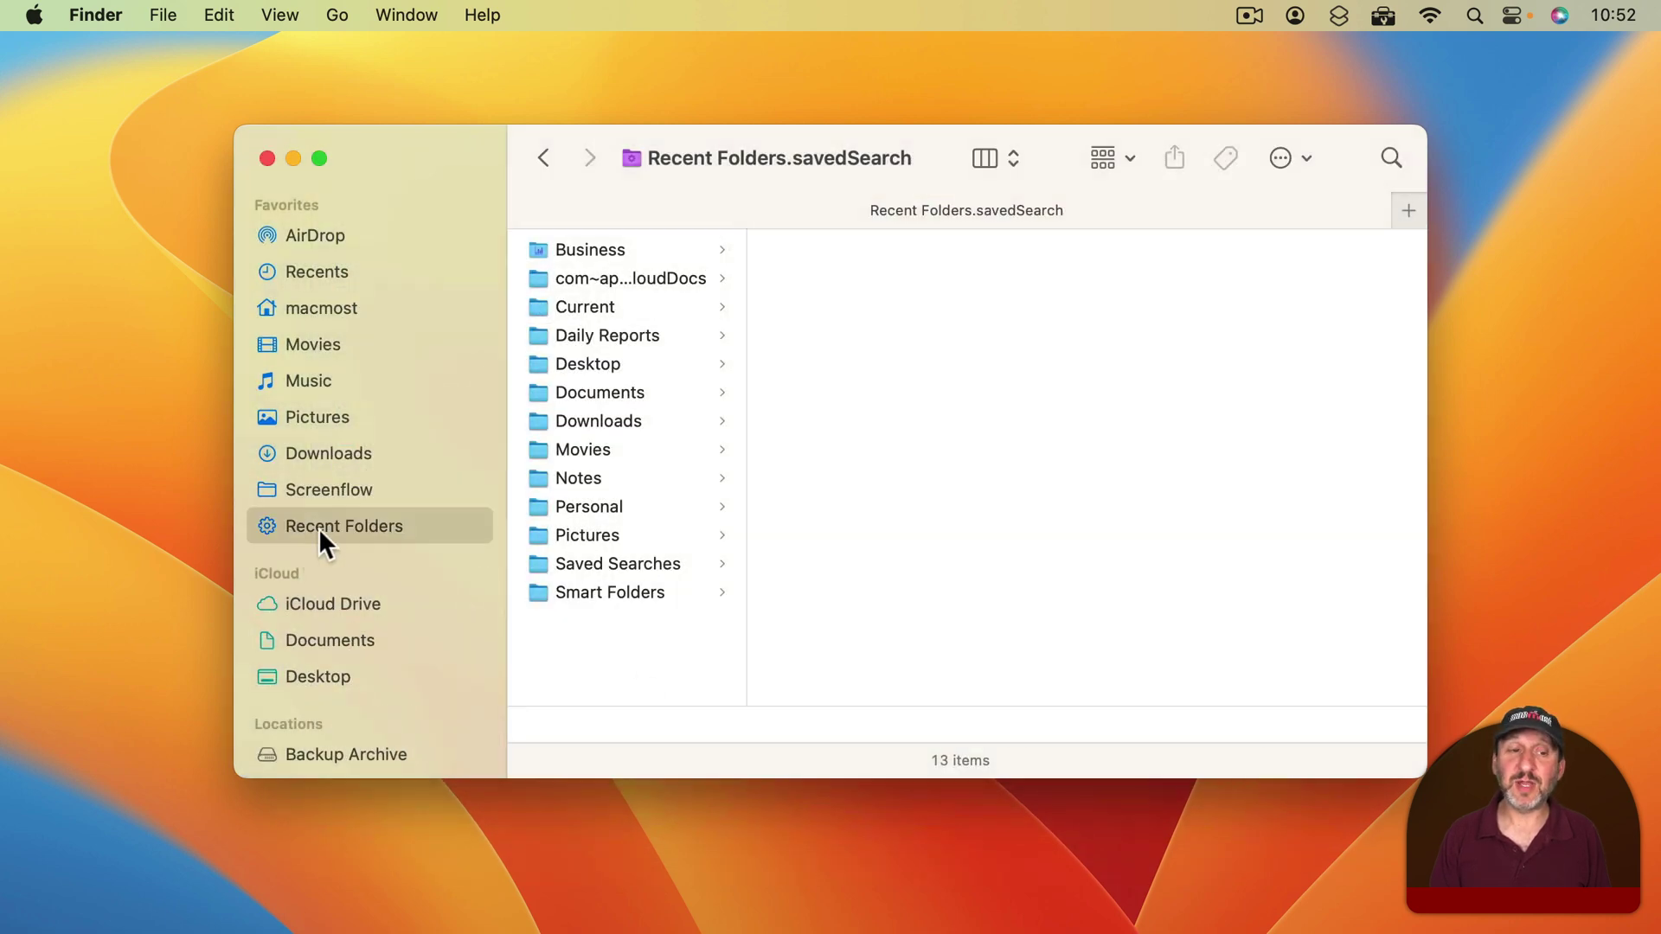
- Move Recent Folders directly below Recents in the sidebar and compare the contents of the two
{"action": "left_click_drag", "start_coordinate": [319, 528], "coordinate": [317, 298]}
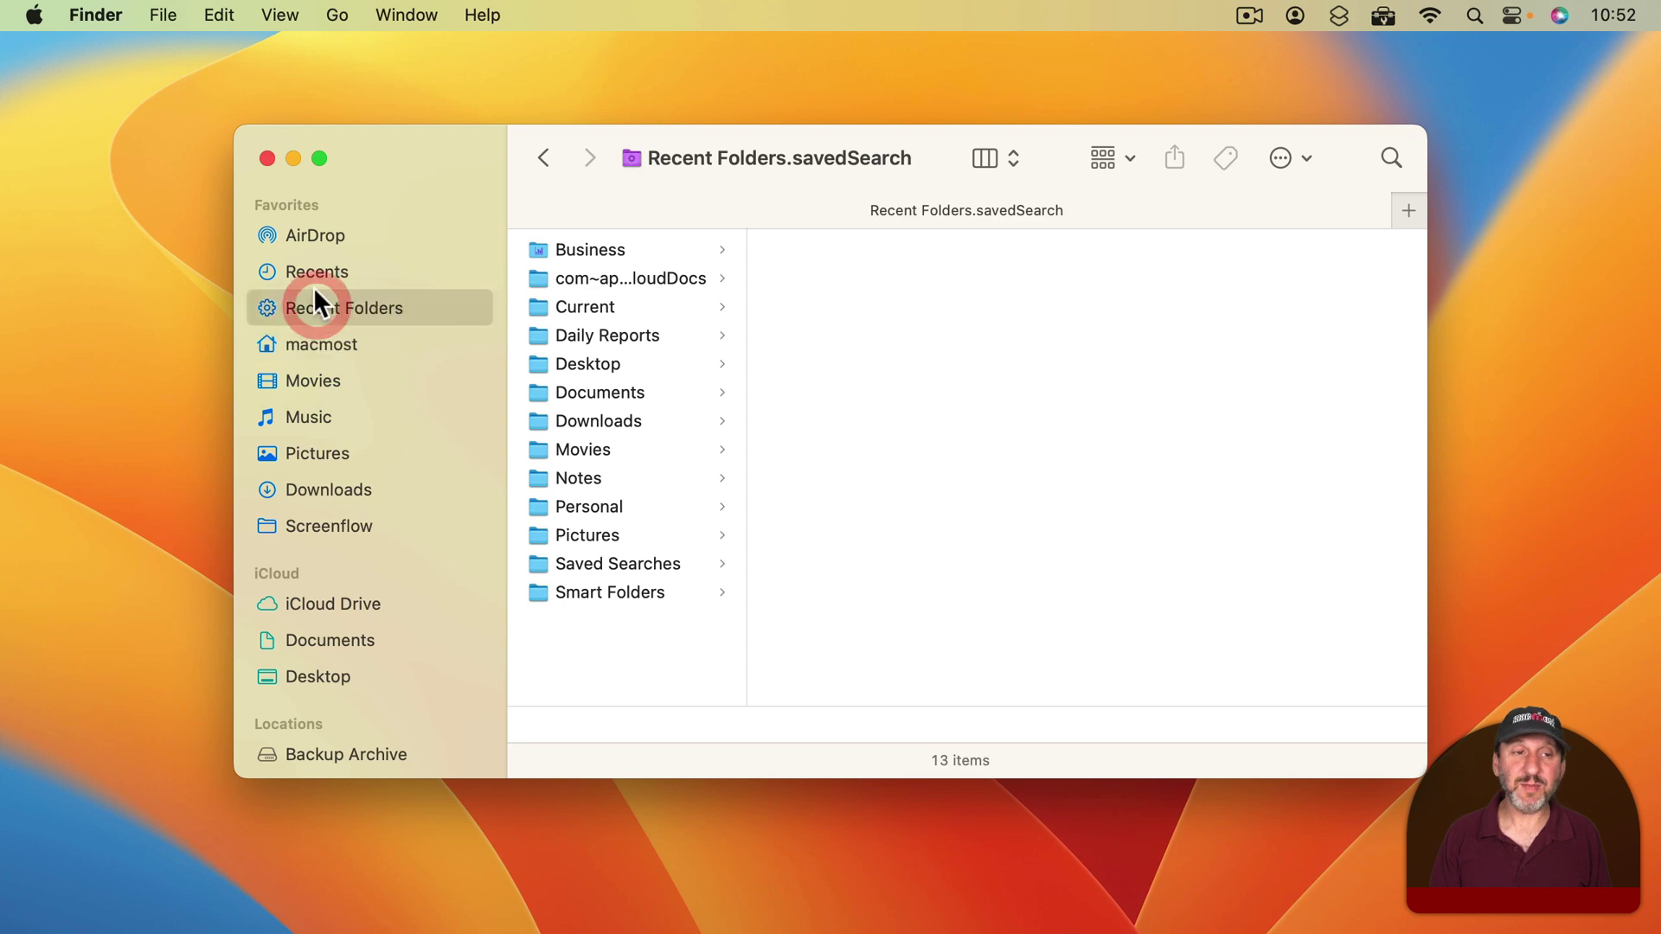
{"action": "left_click", "coordinate": [319, 273]}
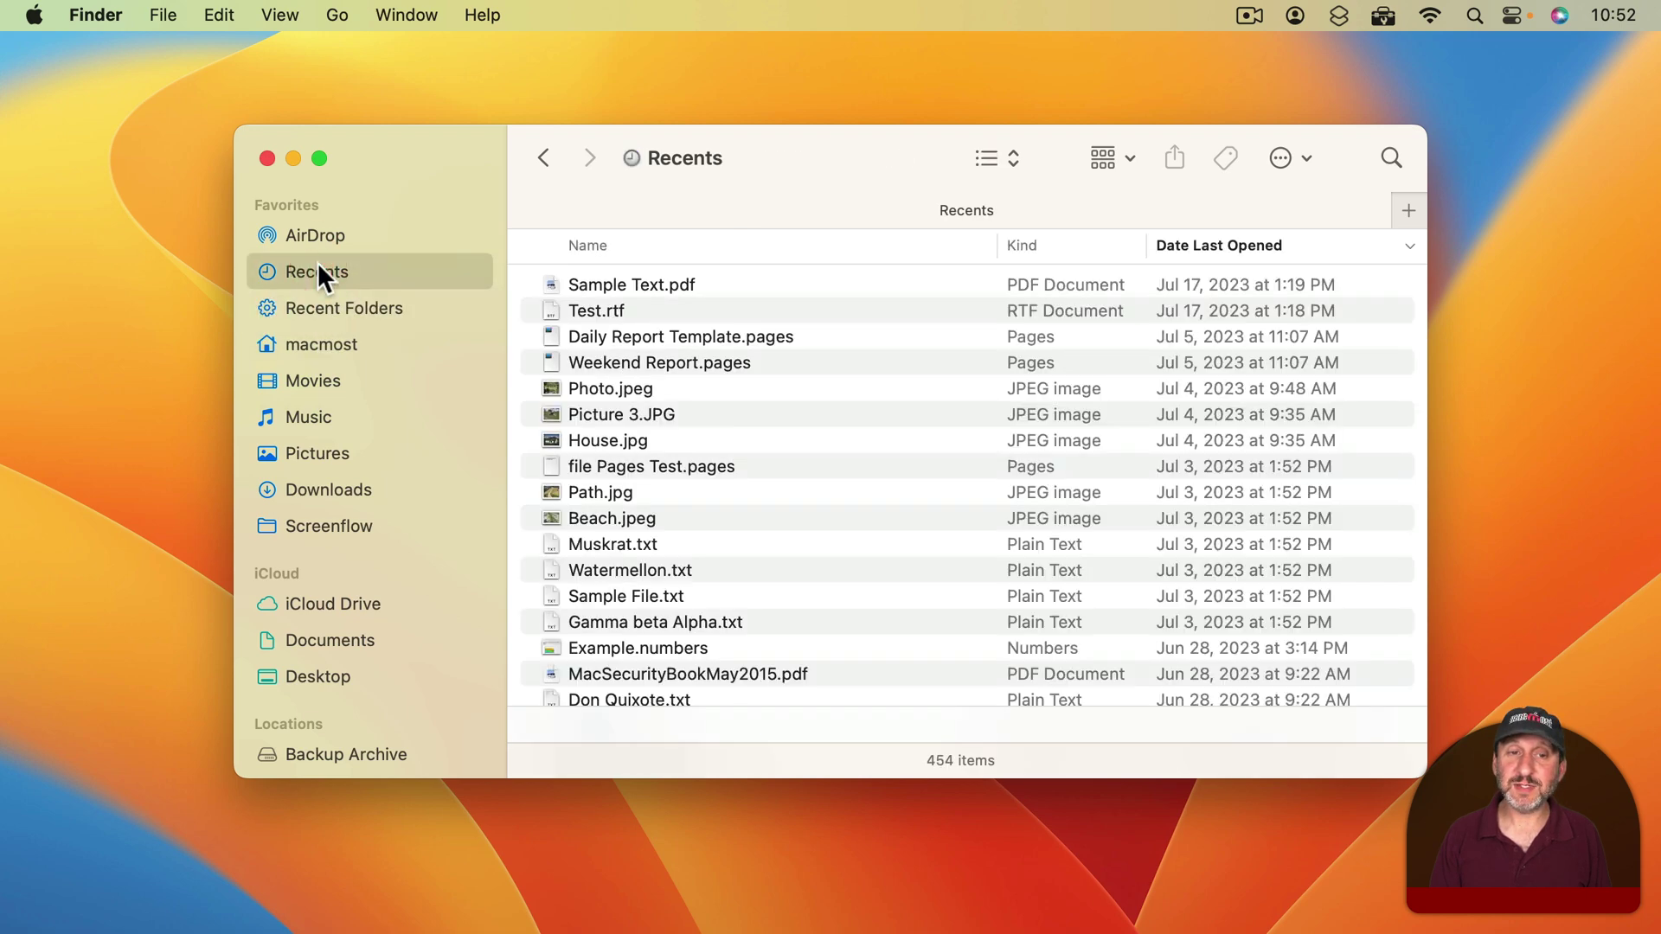
{"action": "left_click", "coordinate": [315, 298]}
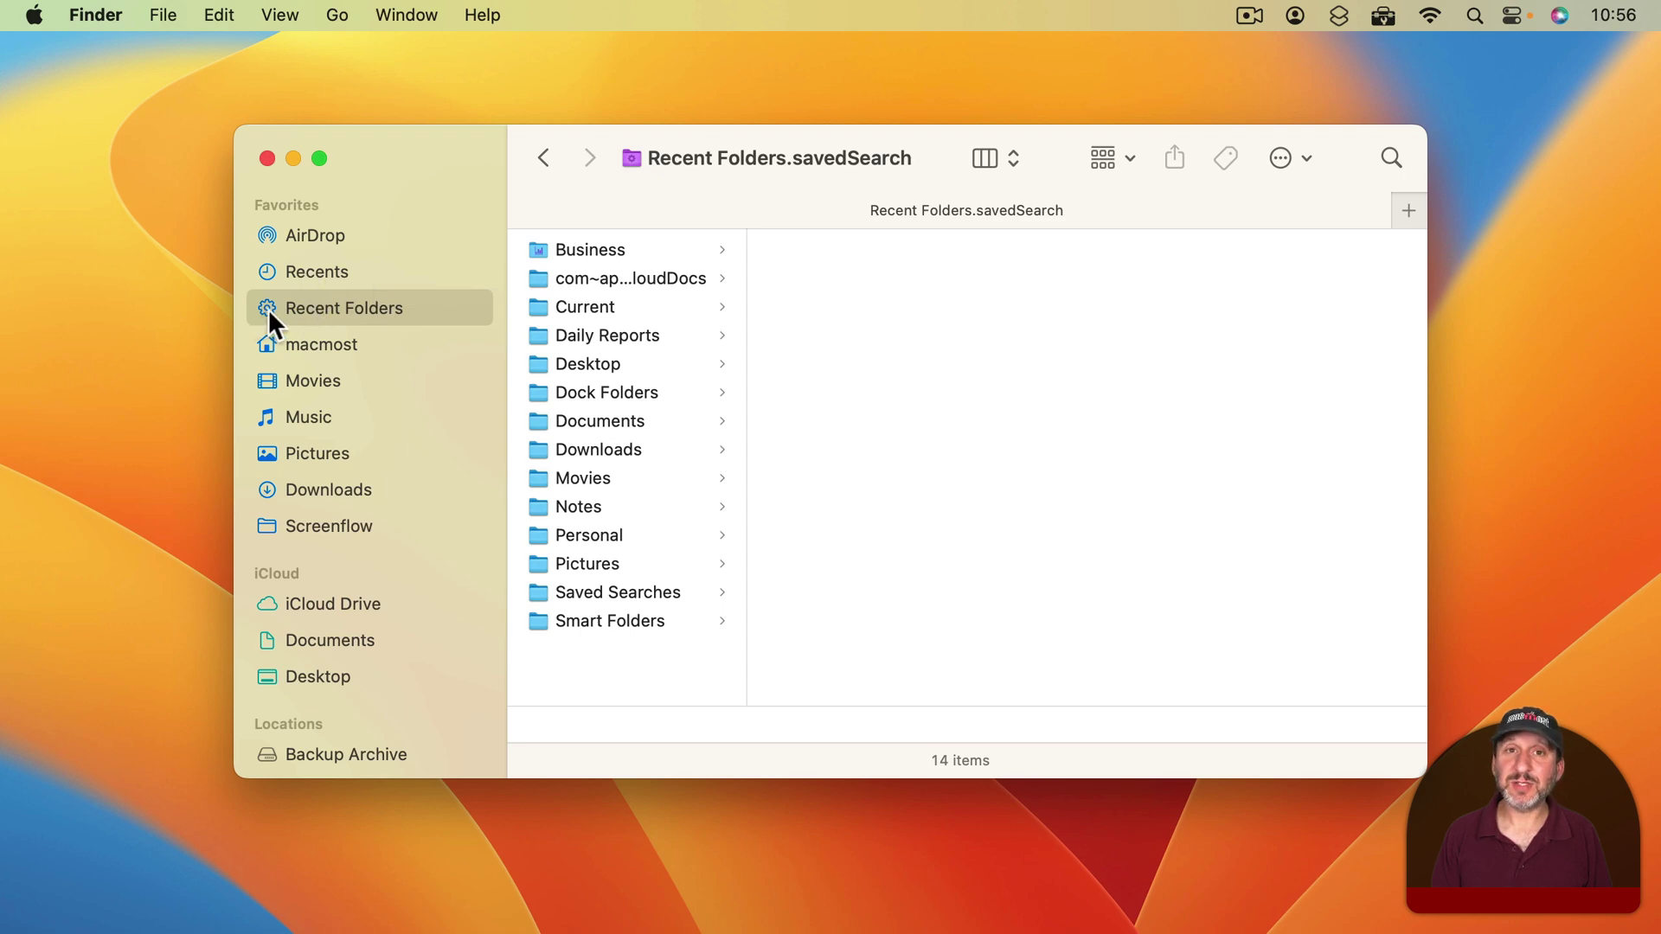
- Replace the Finder window with a new one and browse folders in Recent Folders, such as Business and Daily Reports
{"action": "left_click", "coordinate": [264, 159]}
{"action": "key", "text": "super+n"}
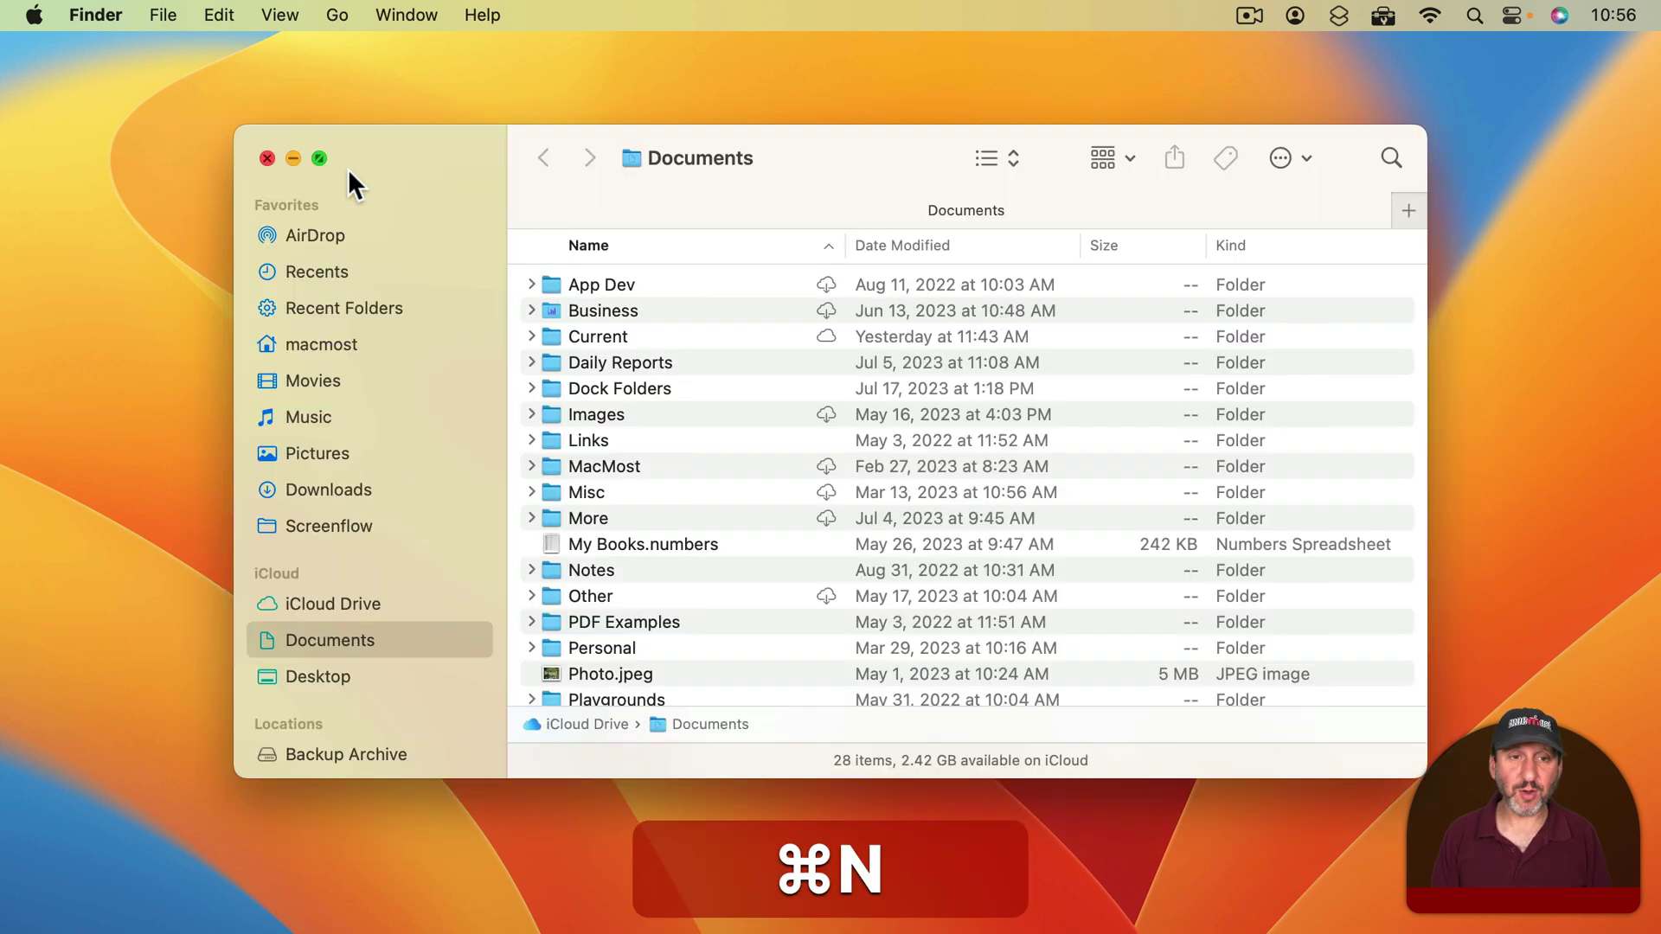
{"action": "left_click", "coordinate": [352, 306]}
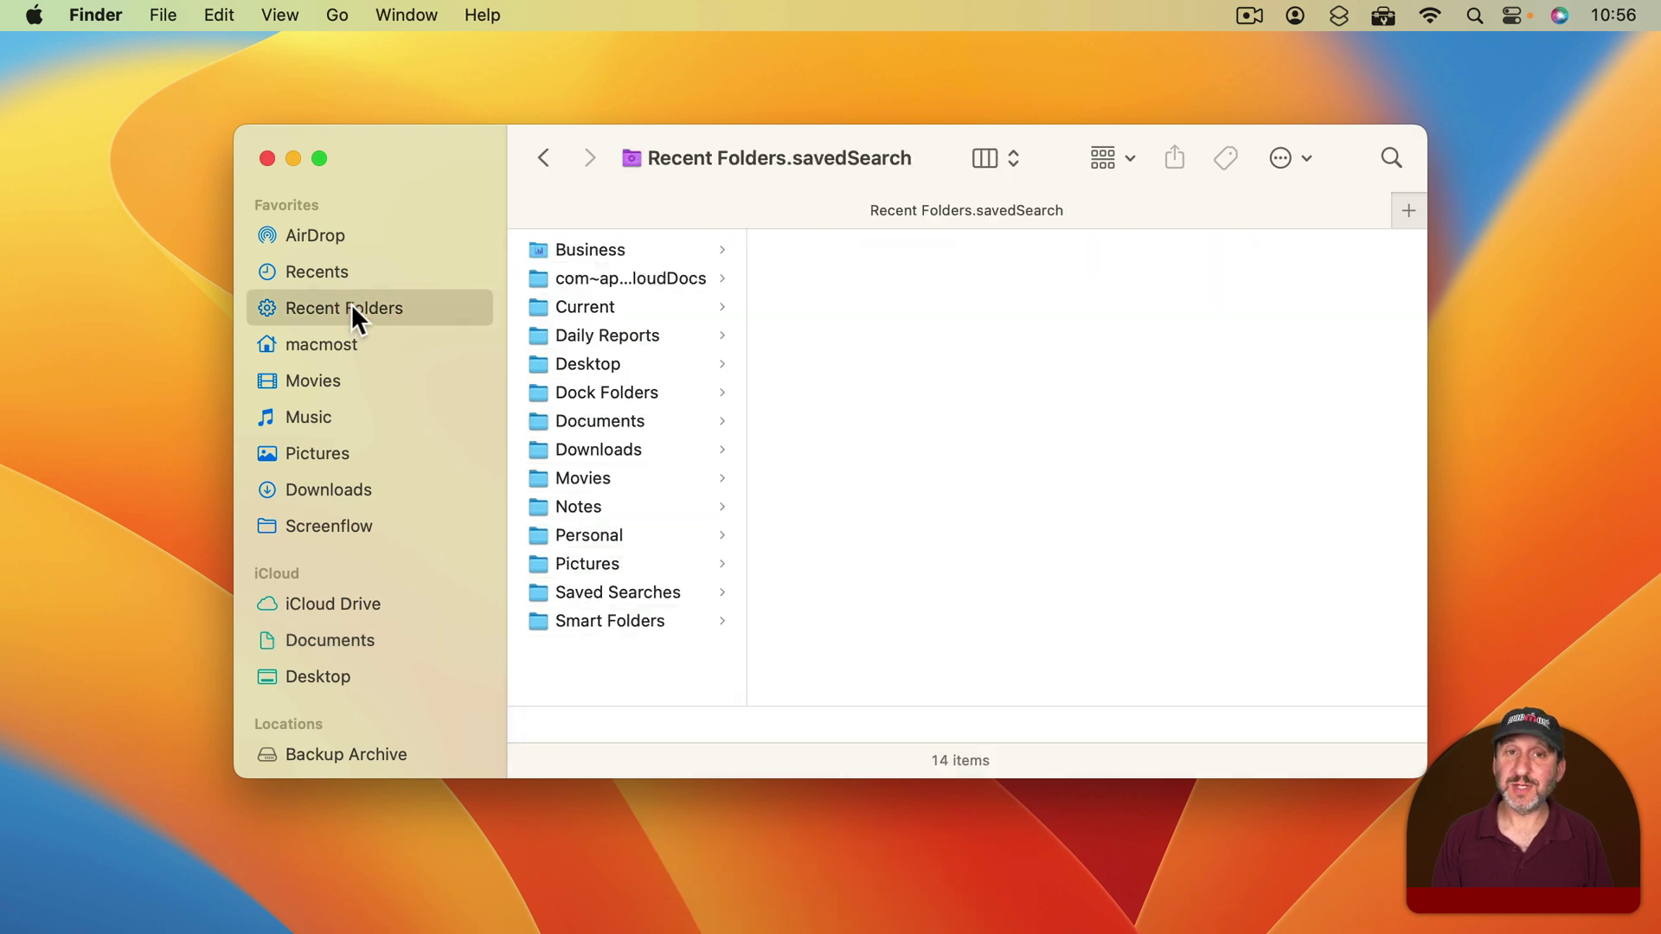
{"action": "left_click", "coordinate": [595, 256]}
{"action": "left_click", "coordinate": [602, 283]}
{"action": "left_click", "coordinate": [609, 327]}
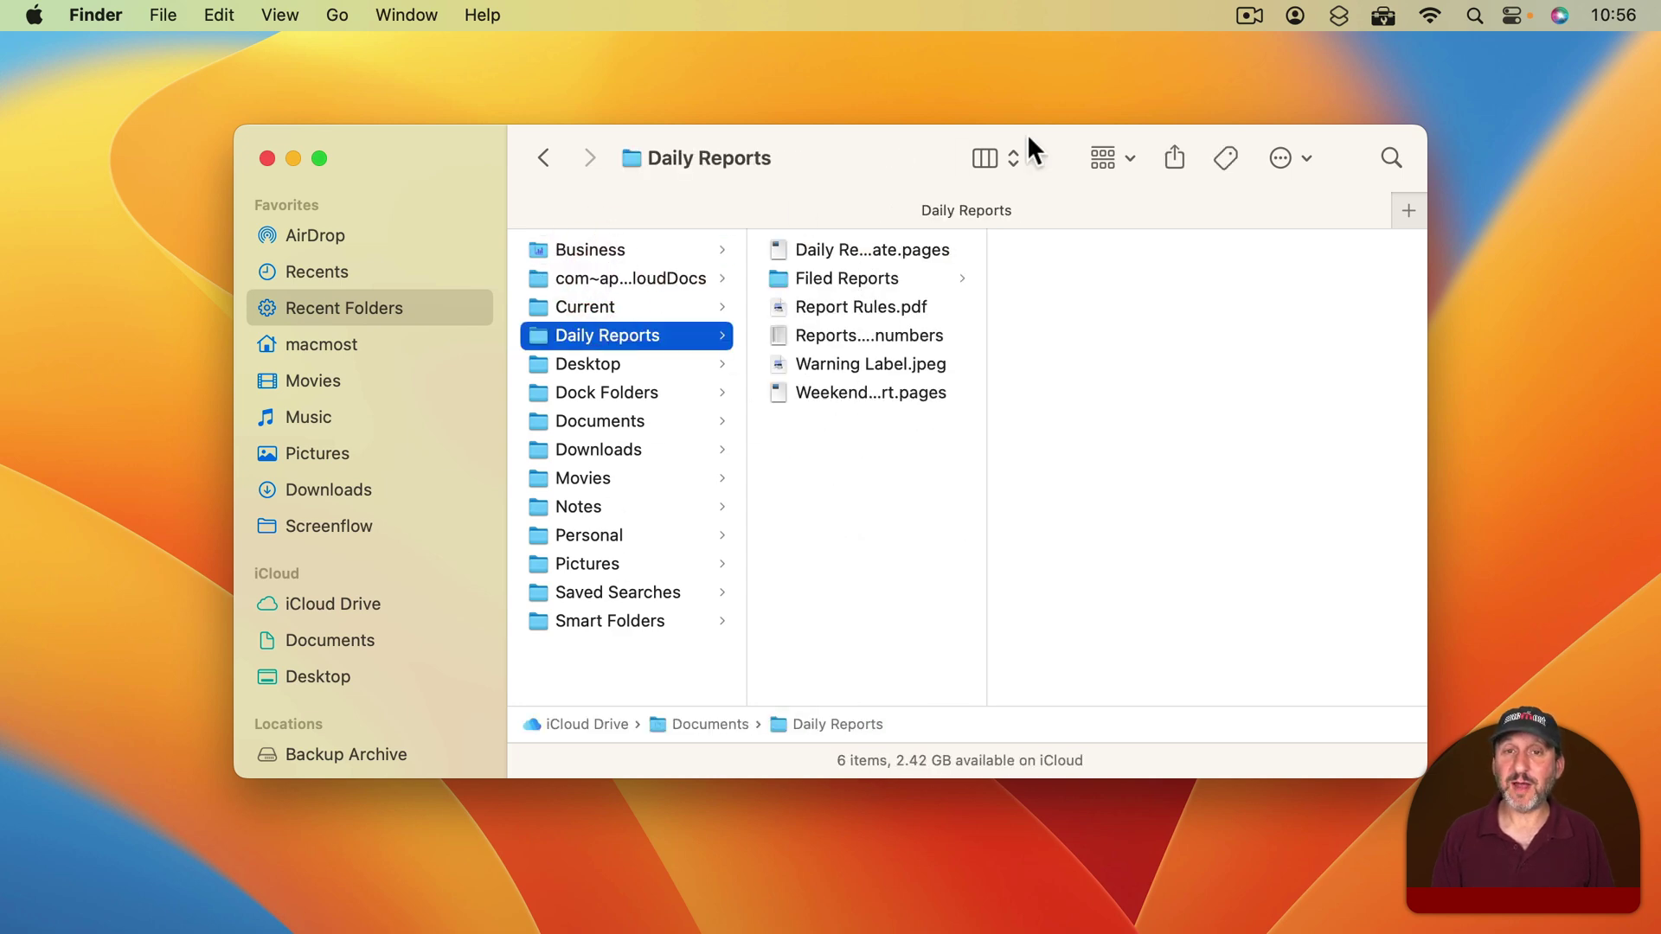
- Show the Recent Folders contents as a list, and visit Downloads and return to check the last-opened order
{"action": "left_click", "coordinate": [993, 158]}
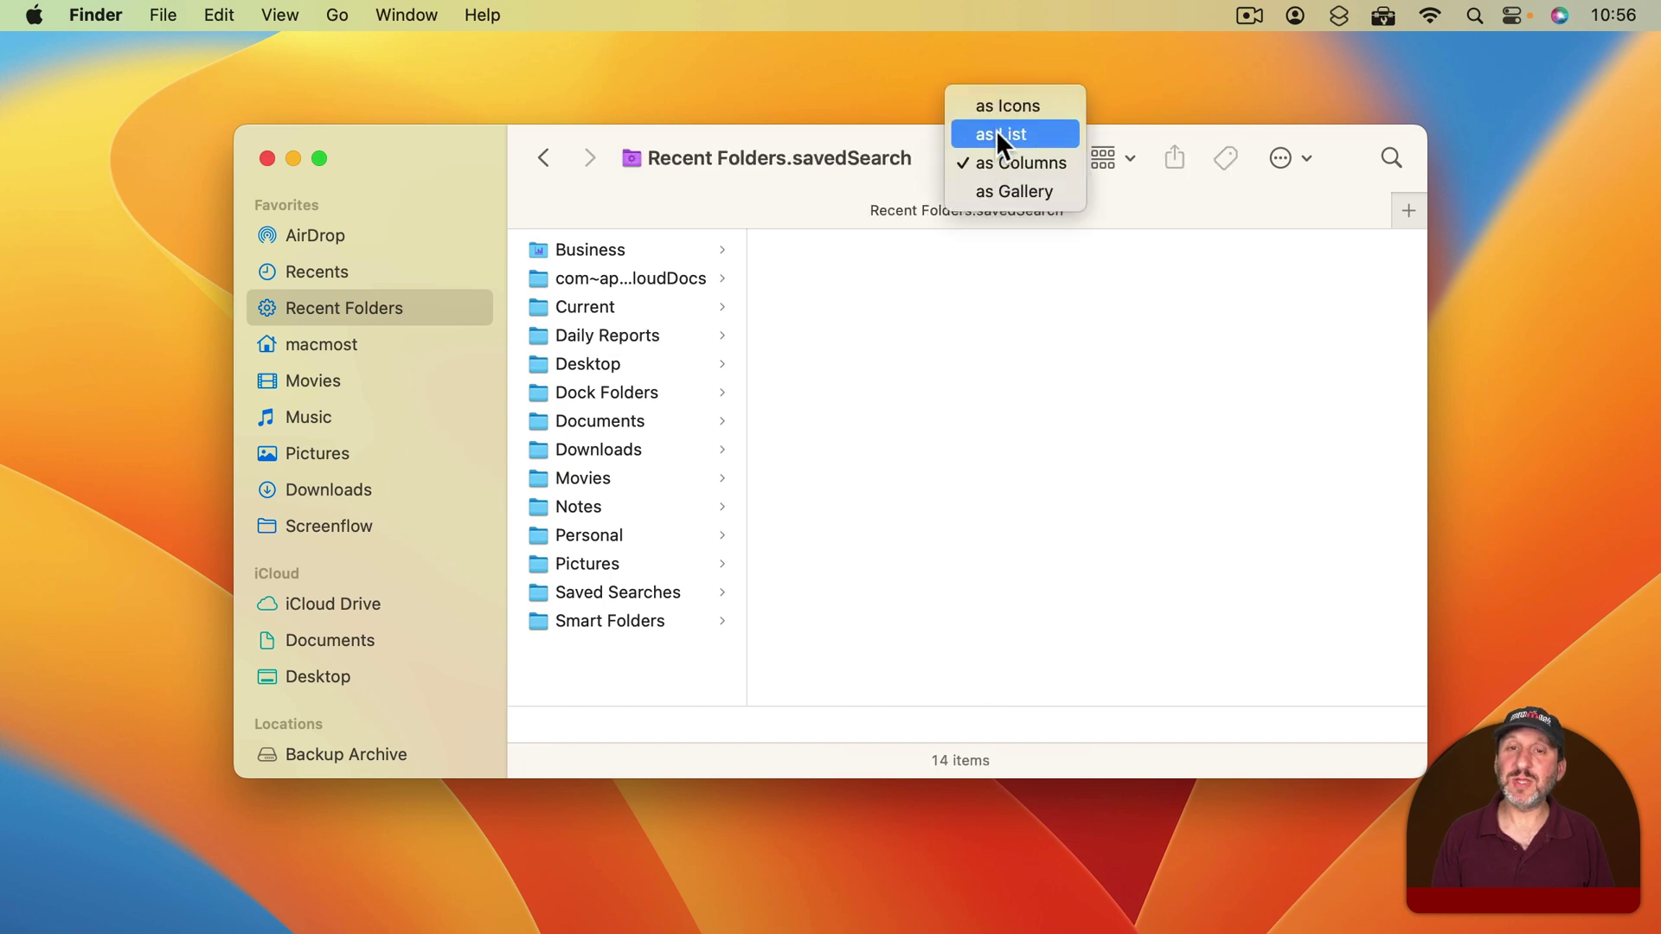
{"action": "left_click", "coordinate": [999, 129]}
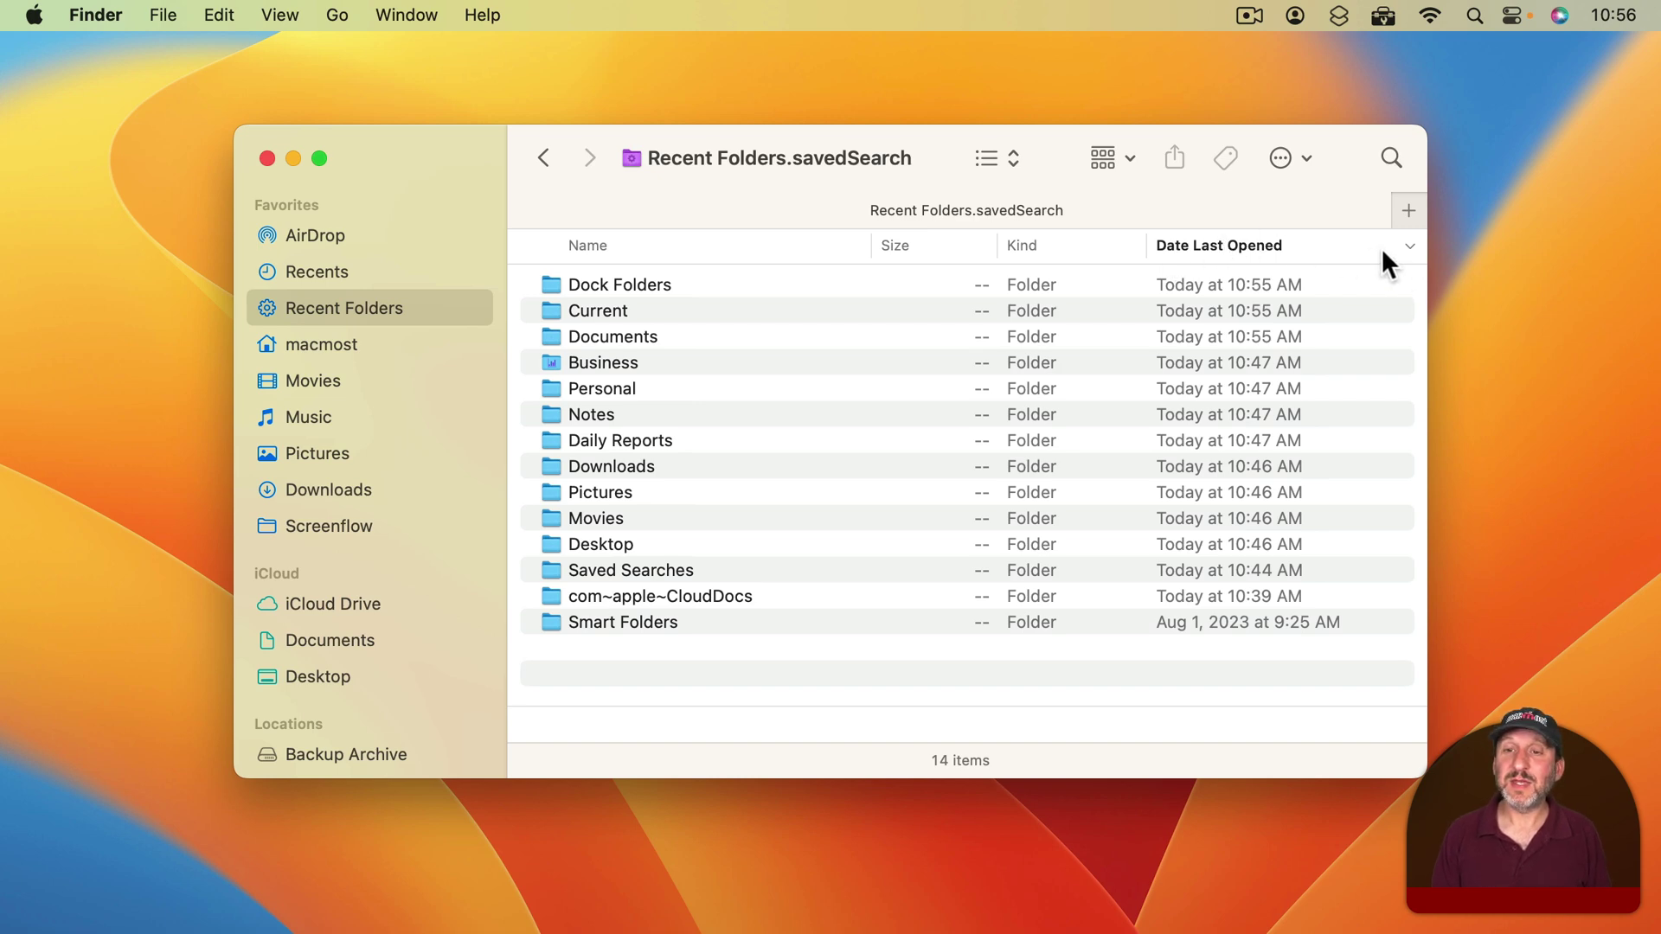
{"action": "left_click", "coordinate": [592, 284]}
{"action": "left_click", "coordinate": [600, 309]}
{"action": "left_click", "coordinate": [598, 335]}
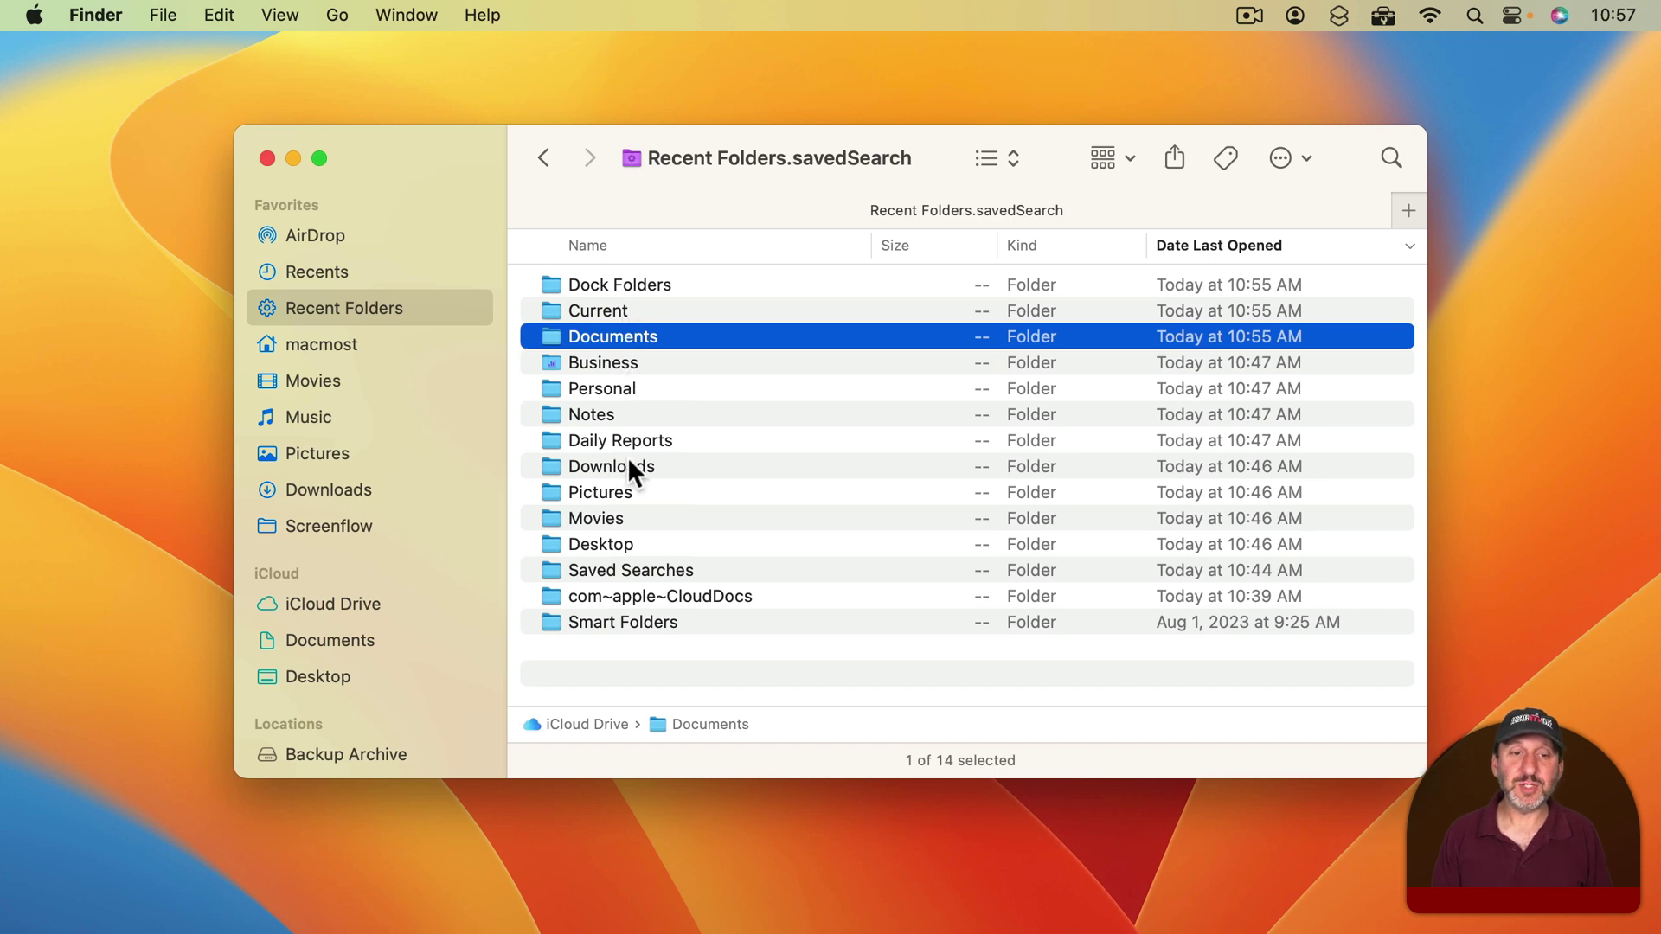
{"action": "left_click", "coordinate": [335, 501]}
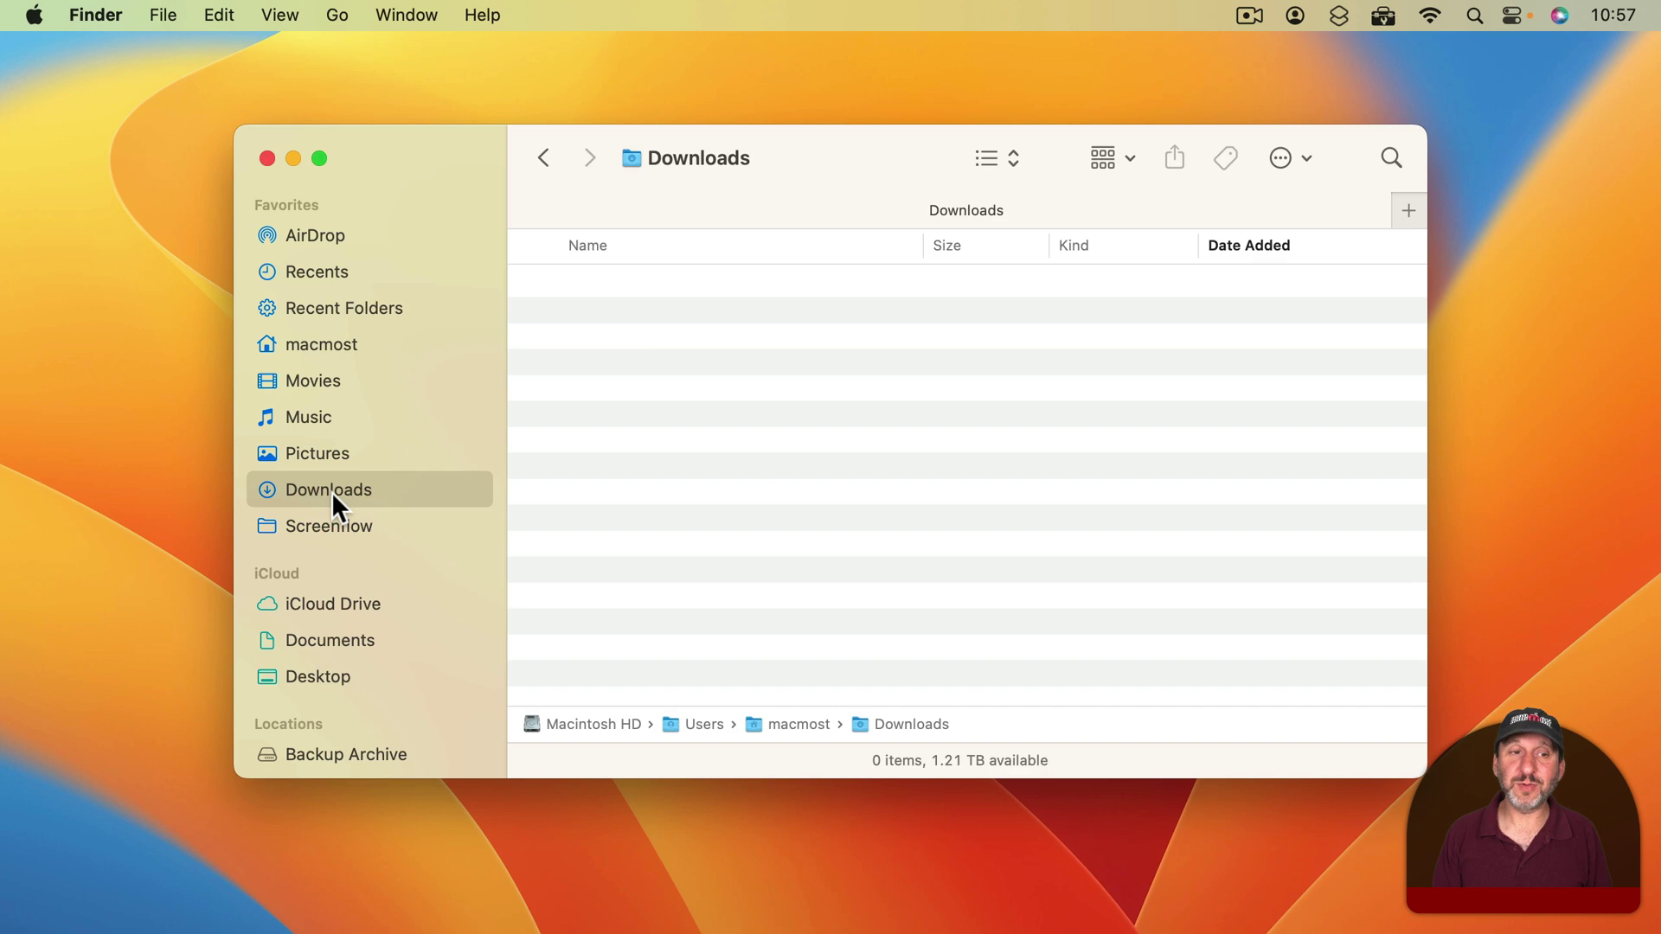
{"action": "left_click", "coordinate": [313, 310]}
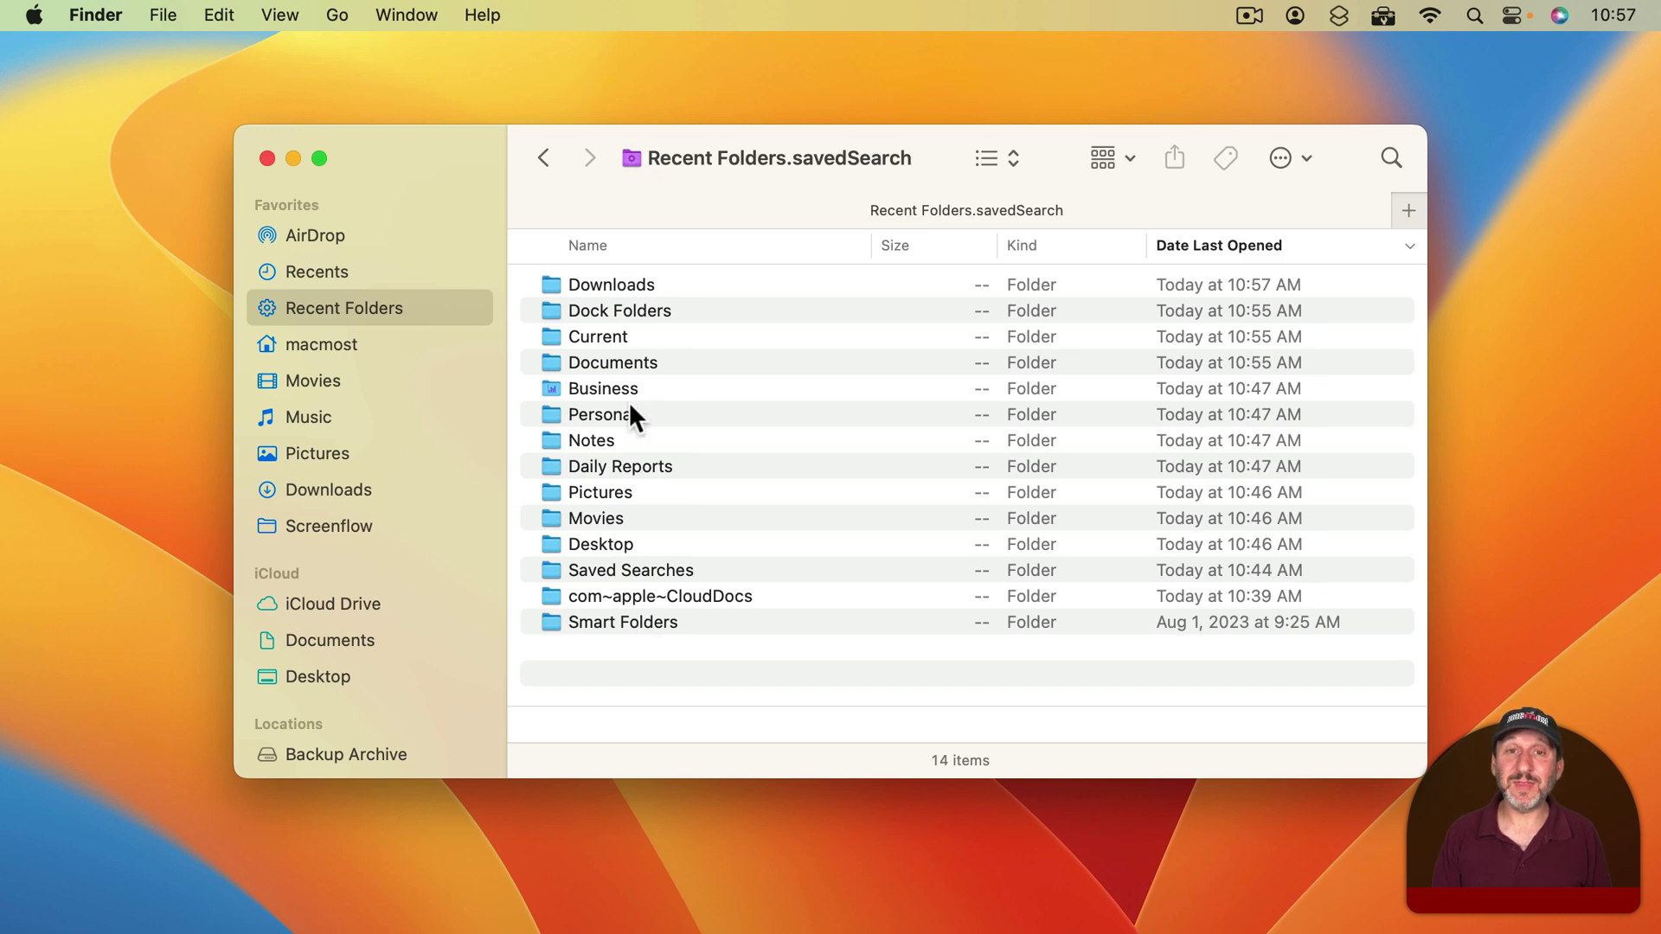
- Switch to Pages, view Recent Folders as a location for saving the untitled document, and cancel the save
{"action": "mouse_move", "coordinate": [706, 930]}
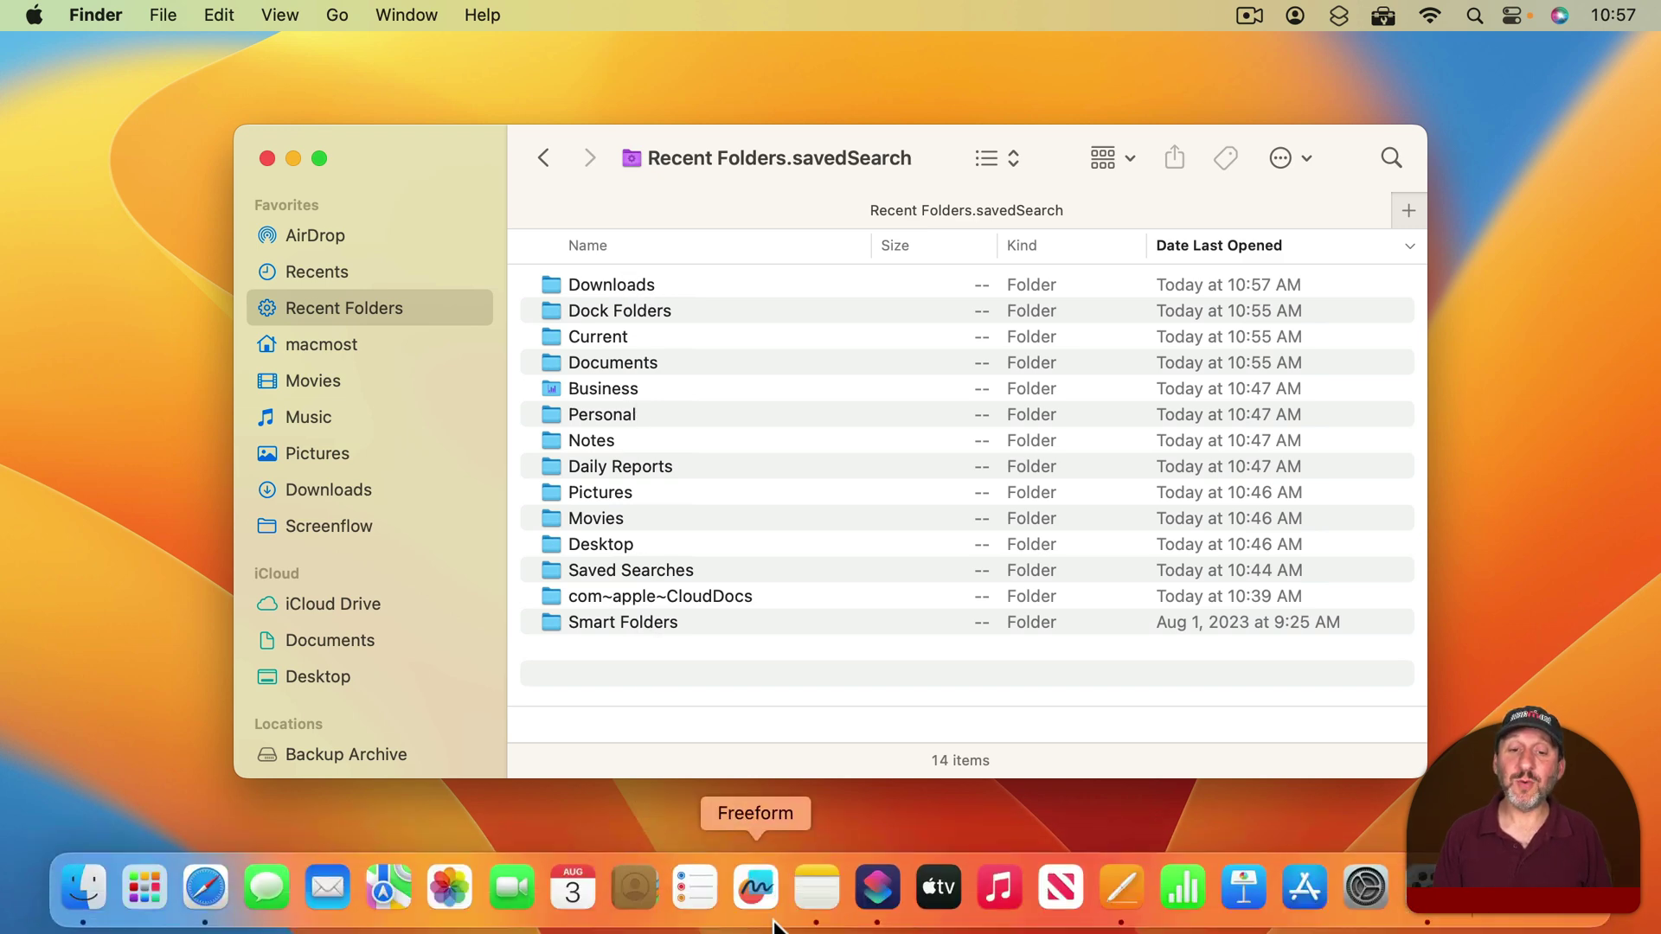
{"action": "left_click", "coordinate": [1122, 886]}
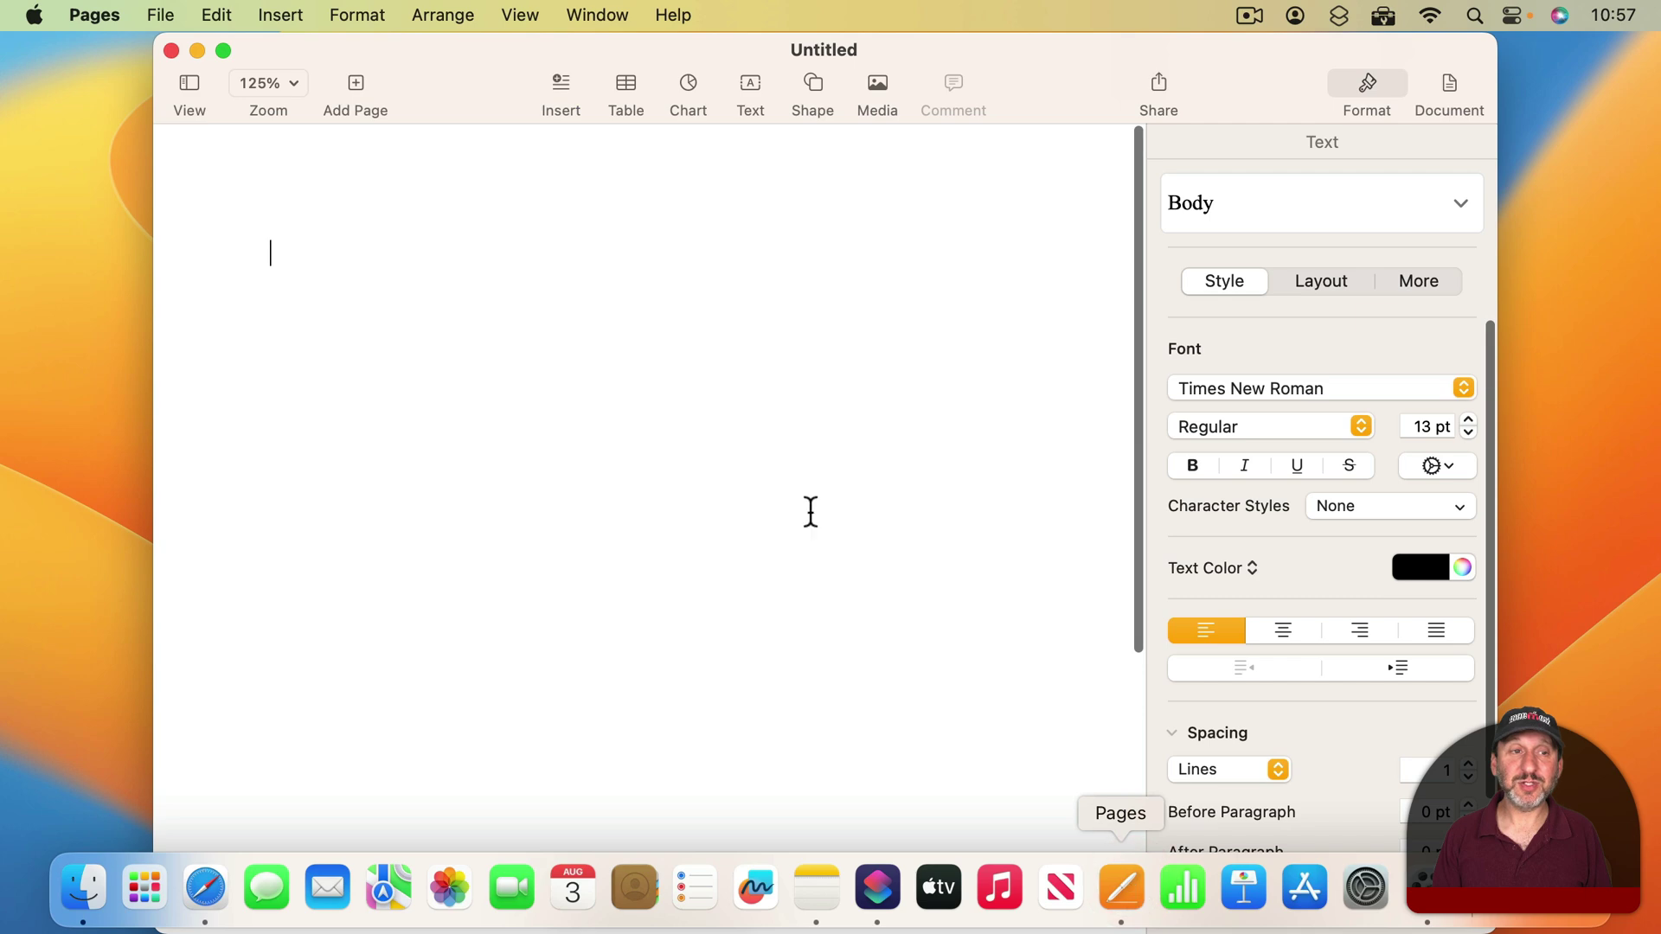
{"action": "left_click", "coordinate": [171, 16]}
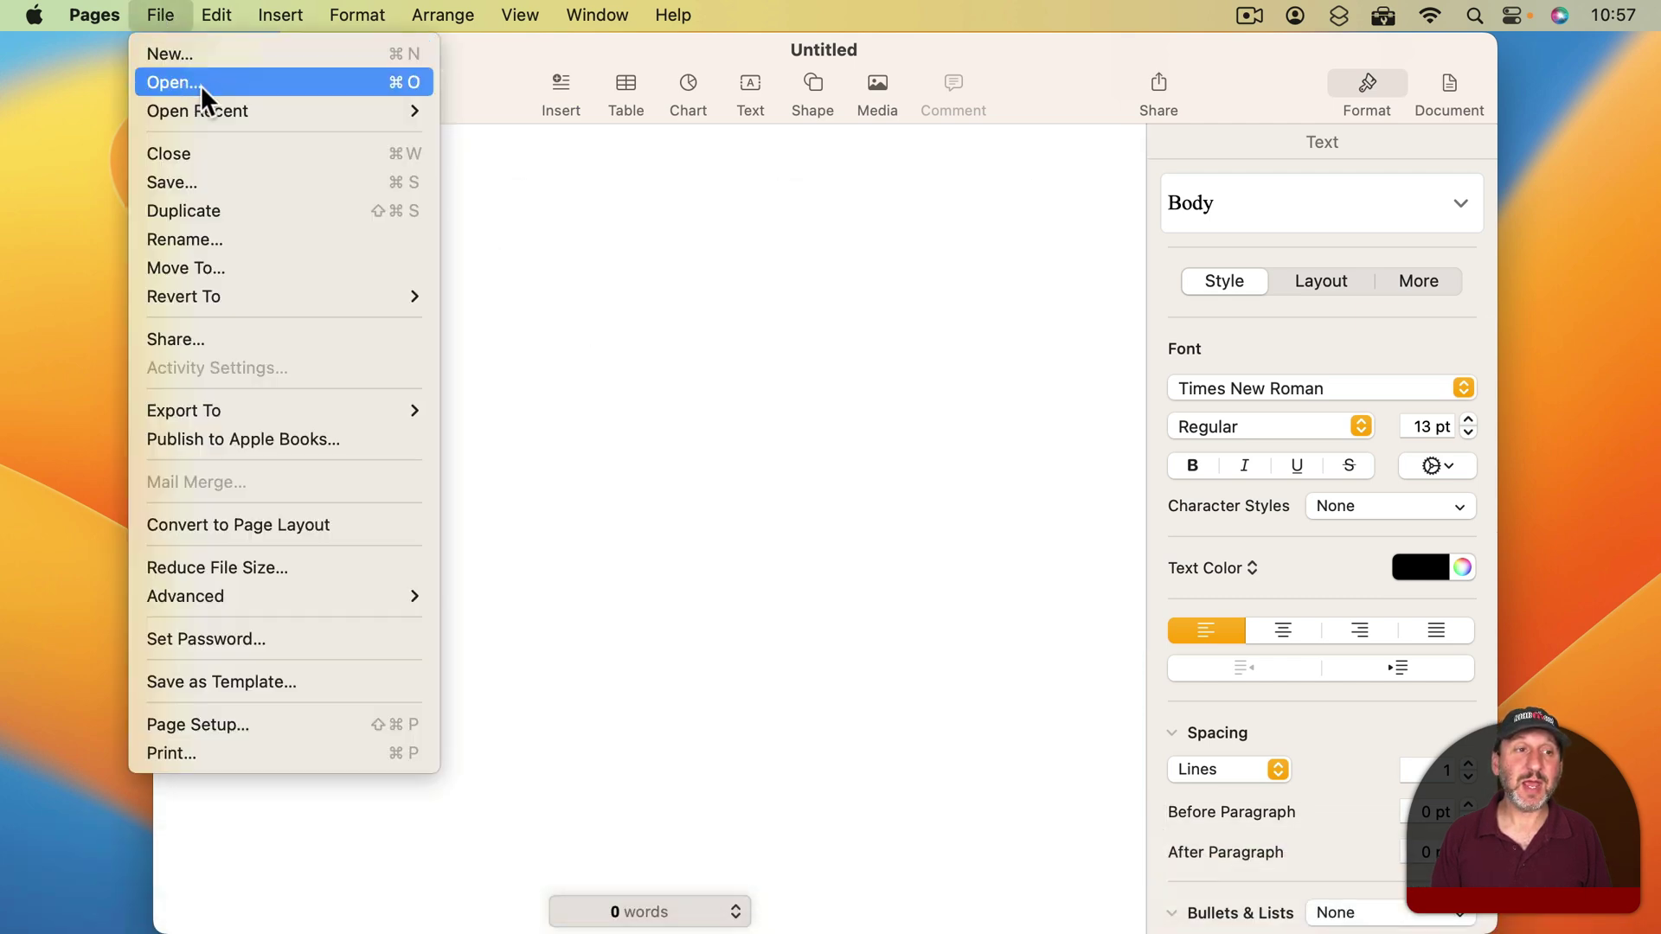
{"action": "left_click", "coordinate": [219, 185]}
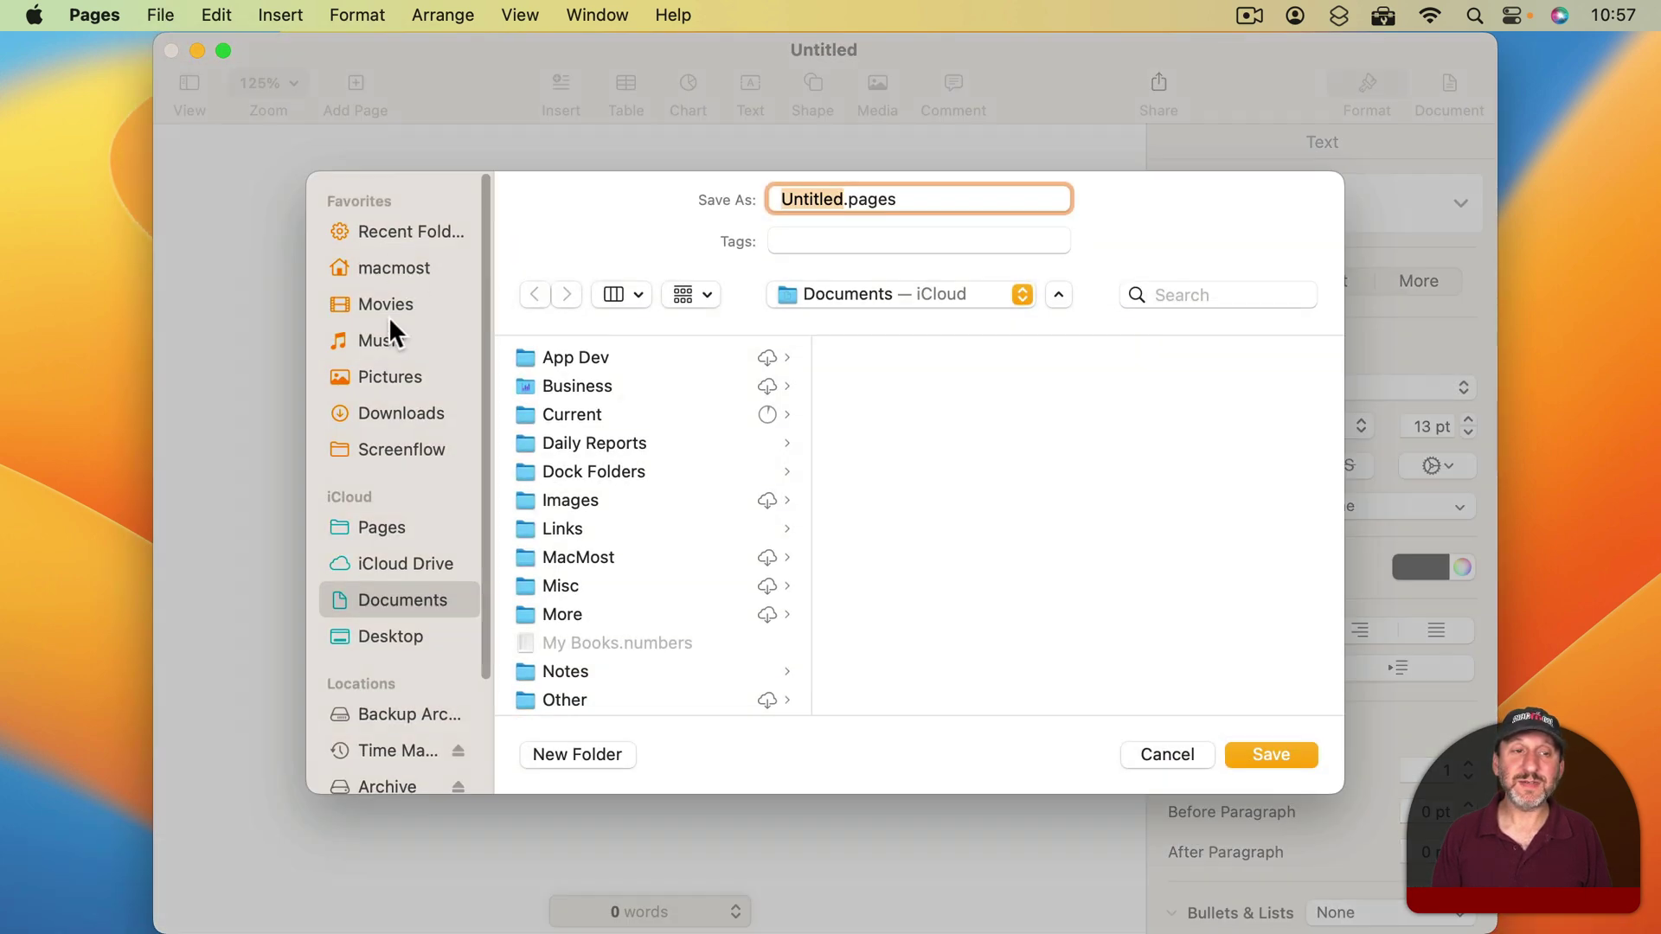
{"action": "left_click", "coordinate": [401, 231]}
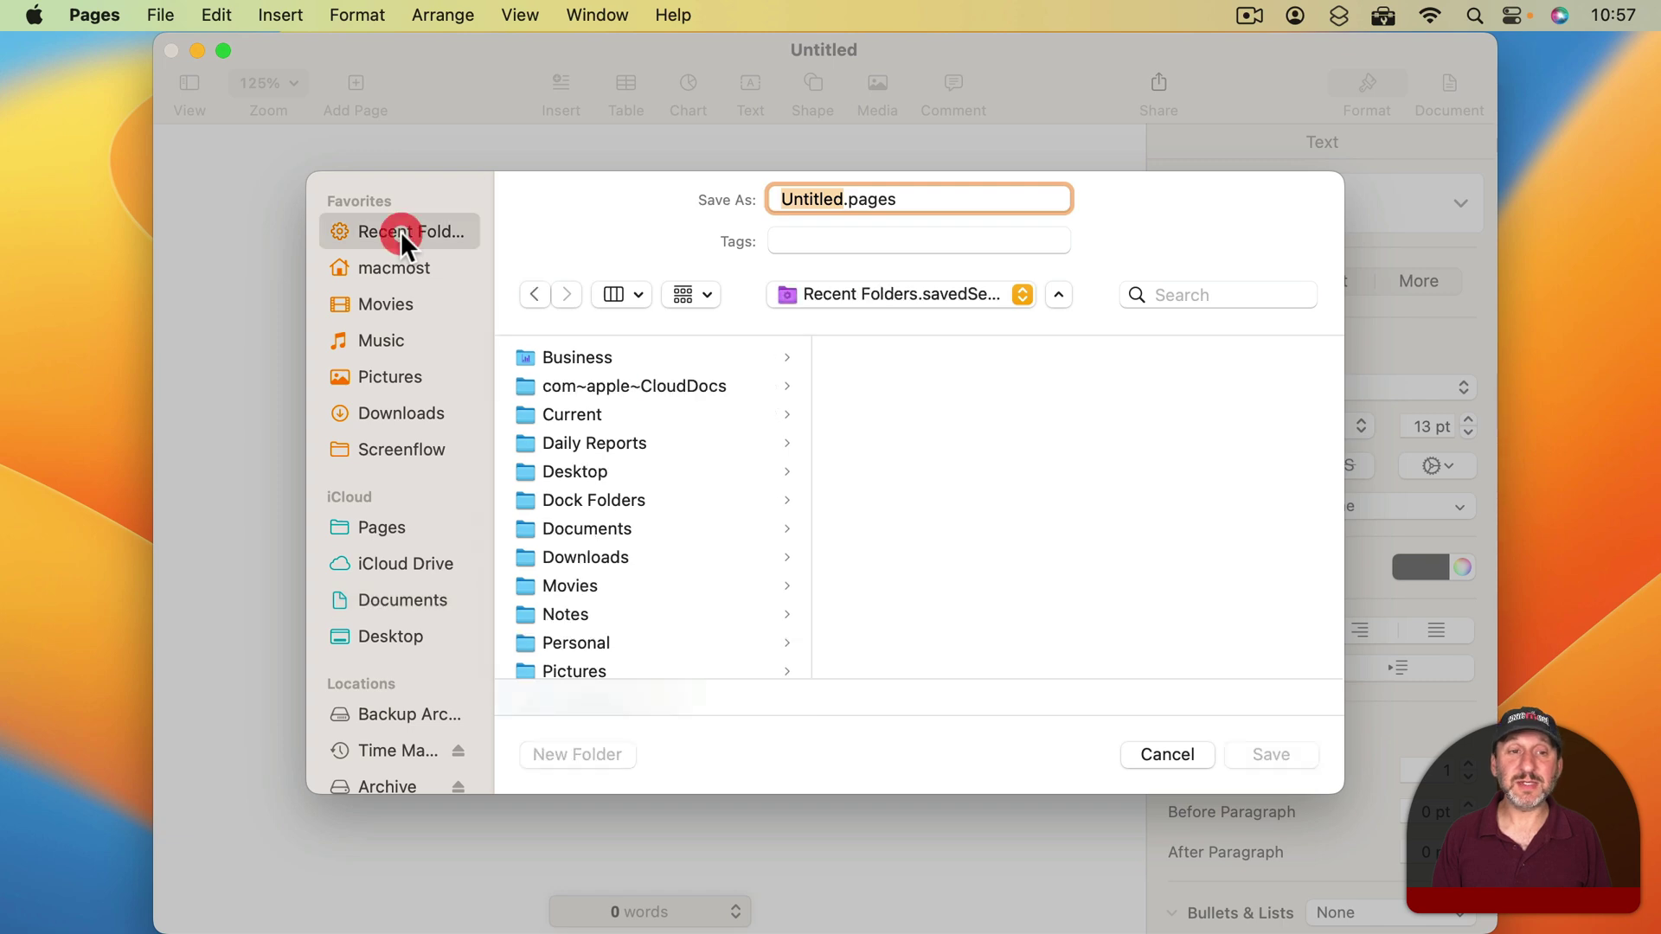
{"action": "left_click", "coordinate": [1164, 754]}
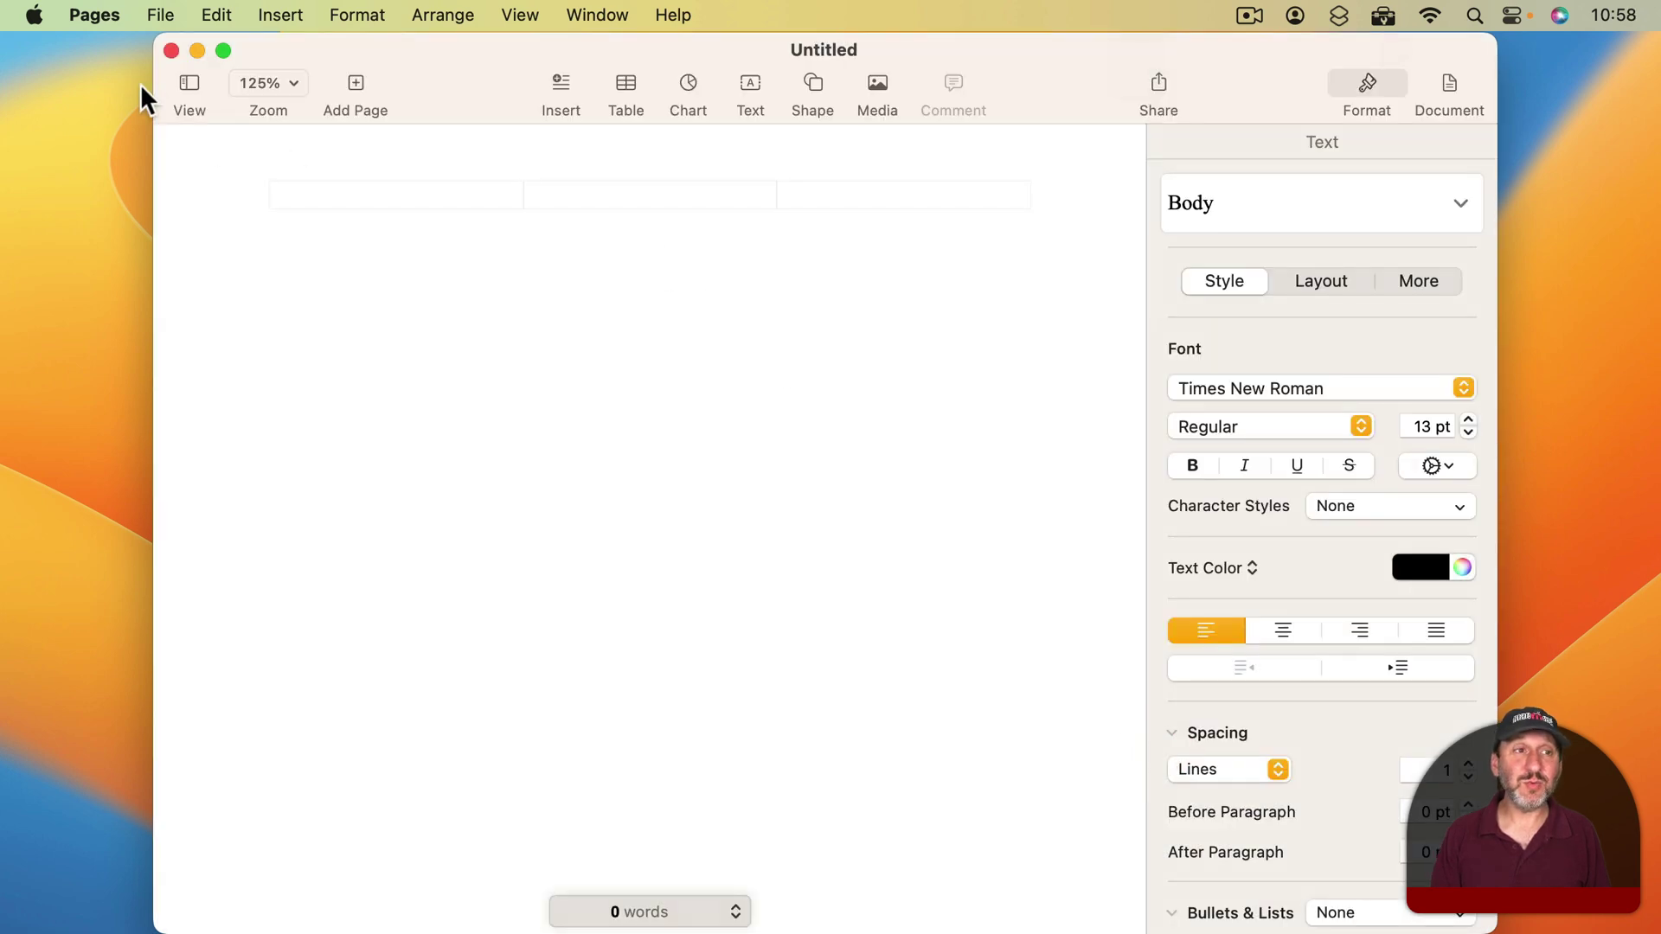
- Look at Recent Folders when opening a document in Pages, trying other views such as list before returning to columns
{"action": "left_click", "coordinate": [160, 15]}
{"action": "left_click", "coordinate": [170, 79]}
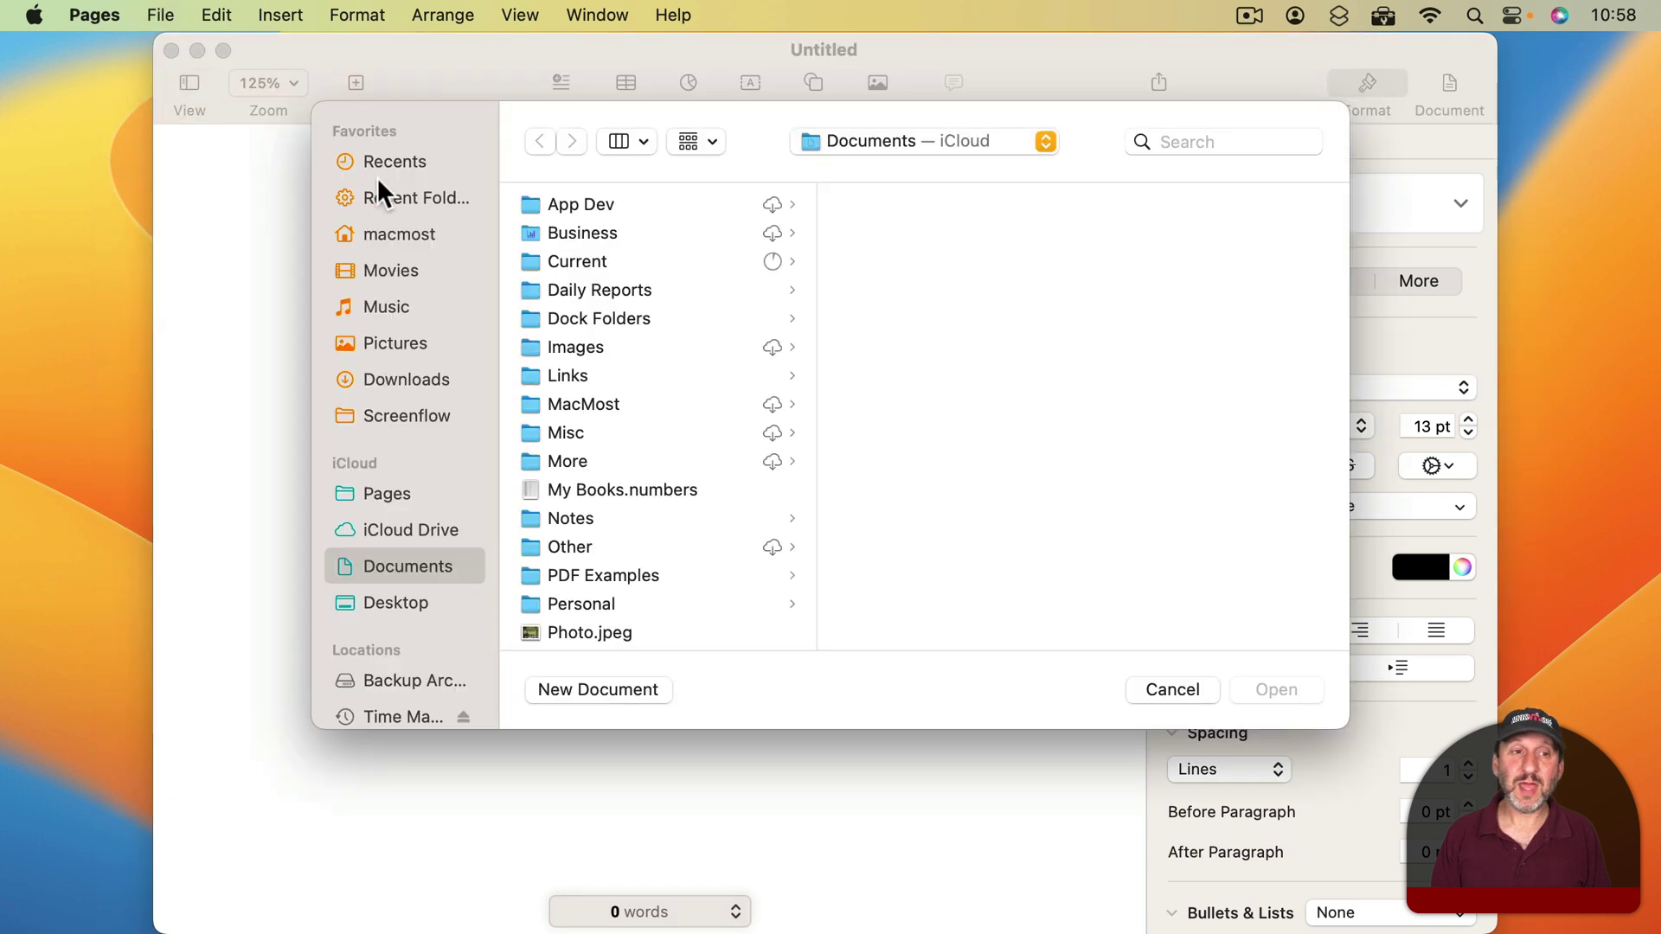
{"action": "left_click", "coordinate": [401, 189]}
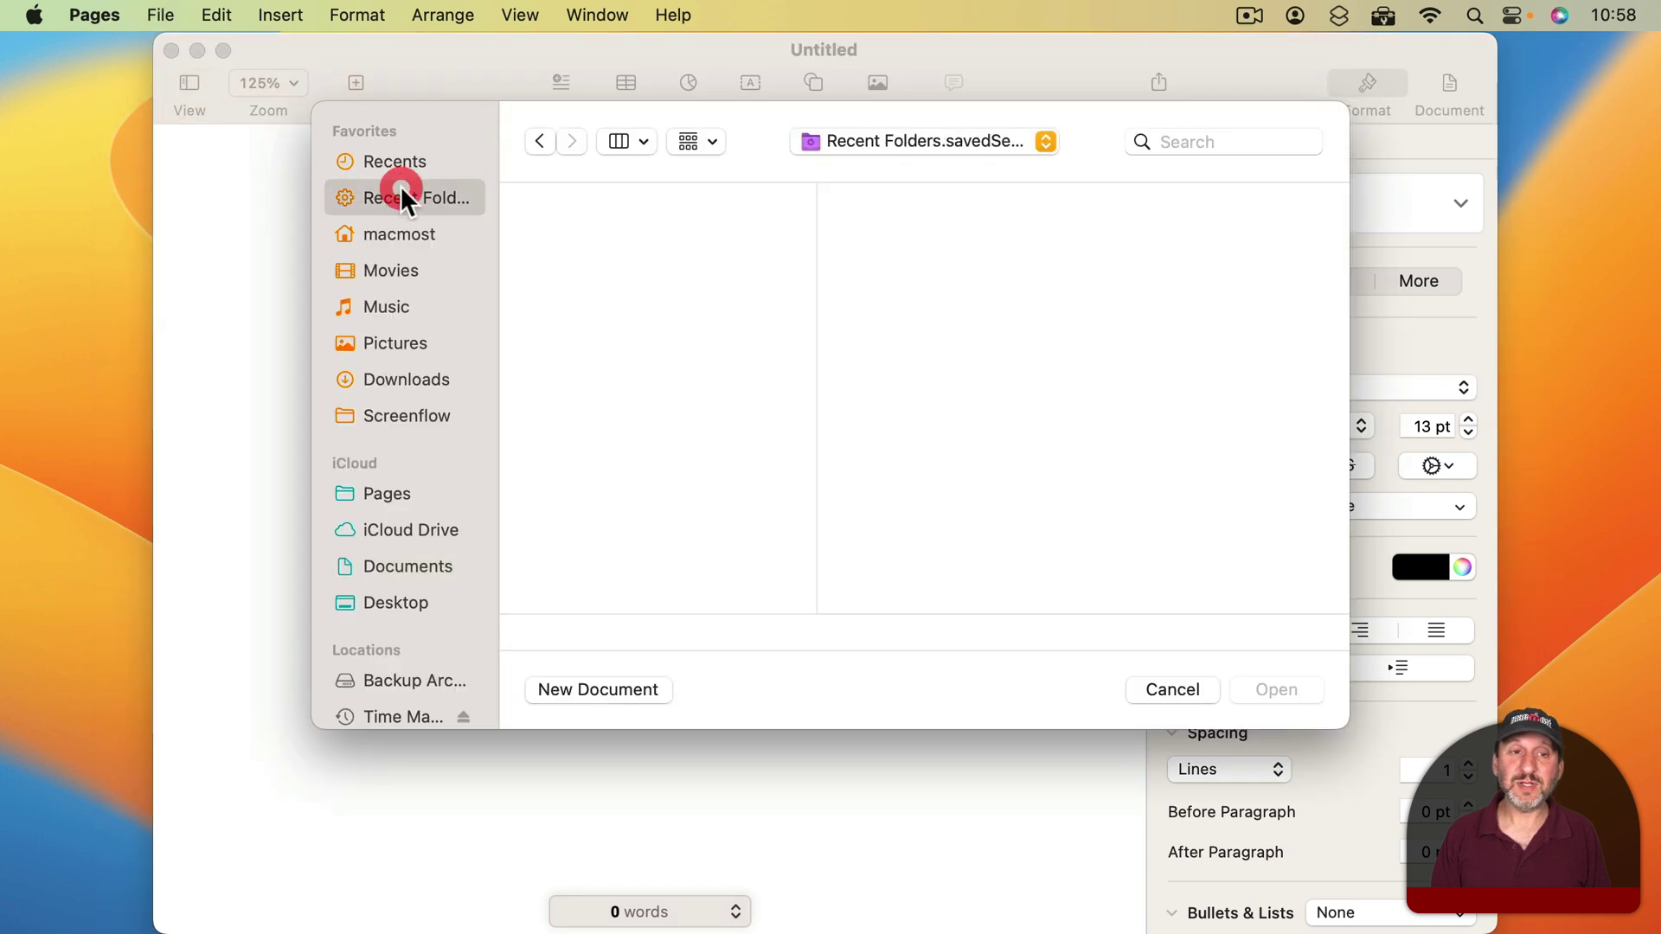
{"action": "left_click", "coordinate": [632, 142]}
{"action": "left_click", "coordinate": [649, 249]}
{"action": "left_click", "coordinate": [624, 147]}
{"action": "left_click", "coordinate": [644, 275]}
{"action": "left_click", "coordinate": [628, 142]}
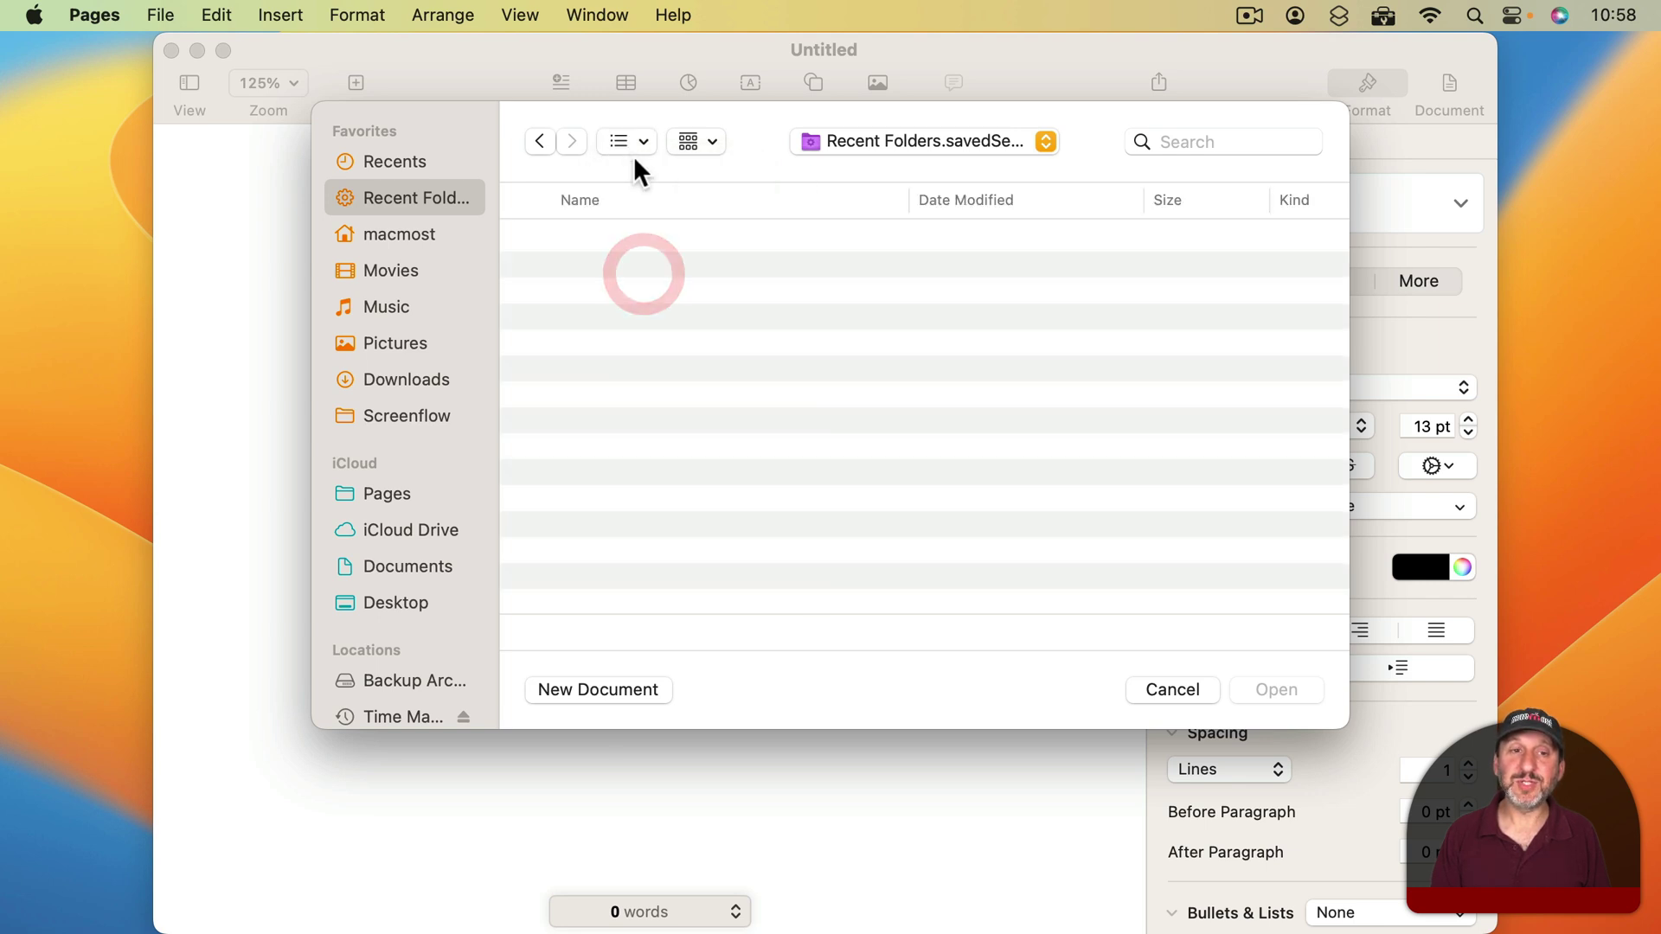
{"action": "left_click", "coordinate": [647, 299]}
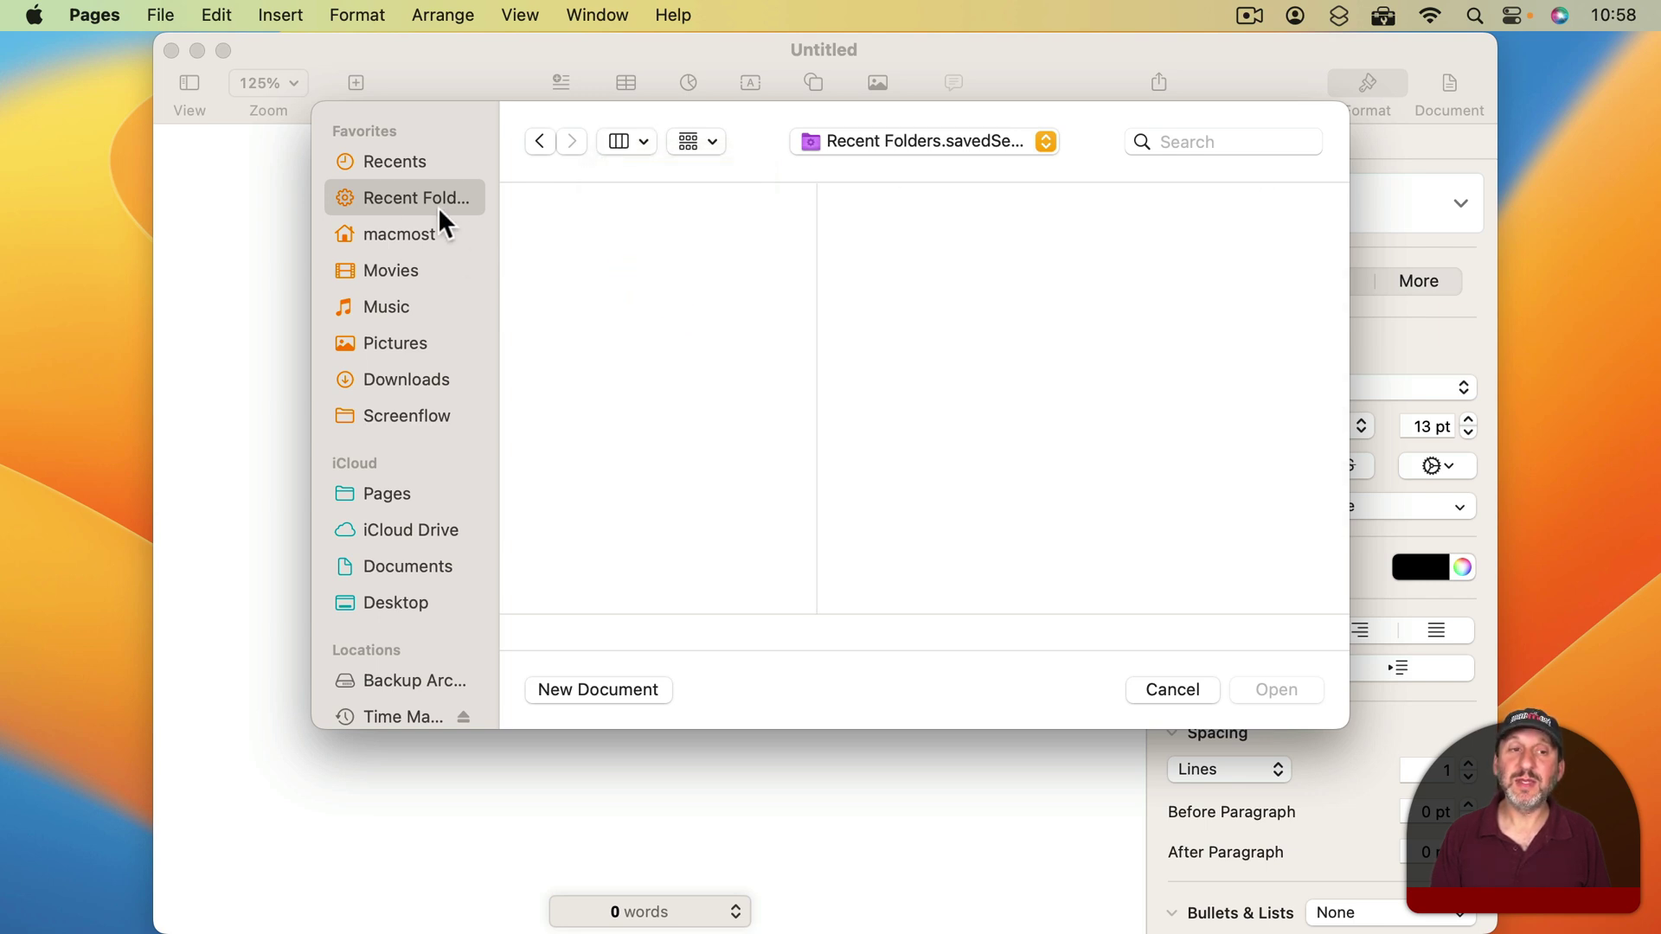
- Compare the contents of Recents and Recent Folders in the open dialog, and cancel it
{"action": "left_click", "coordinate": [426, 163]}
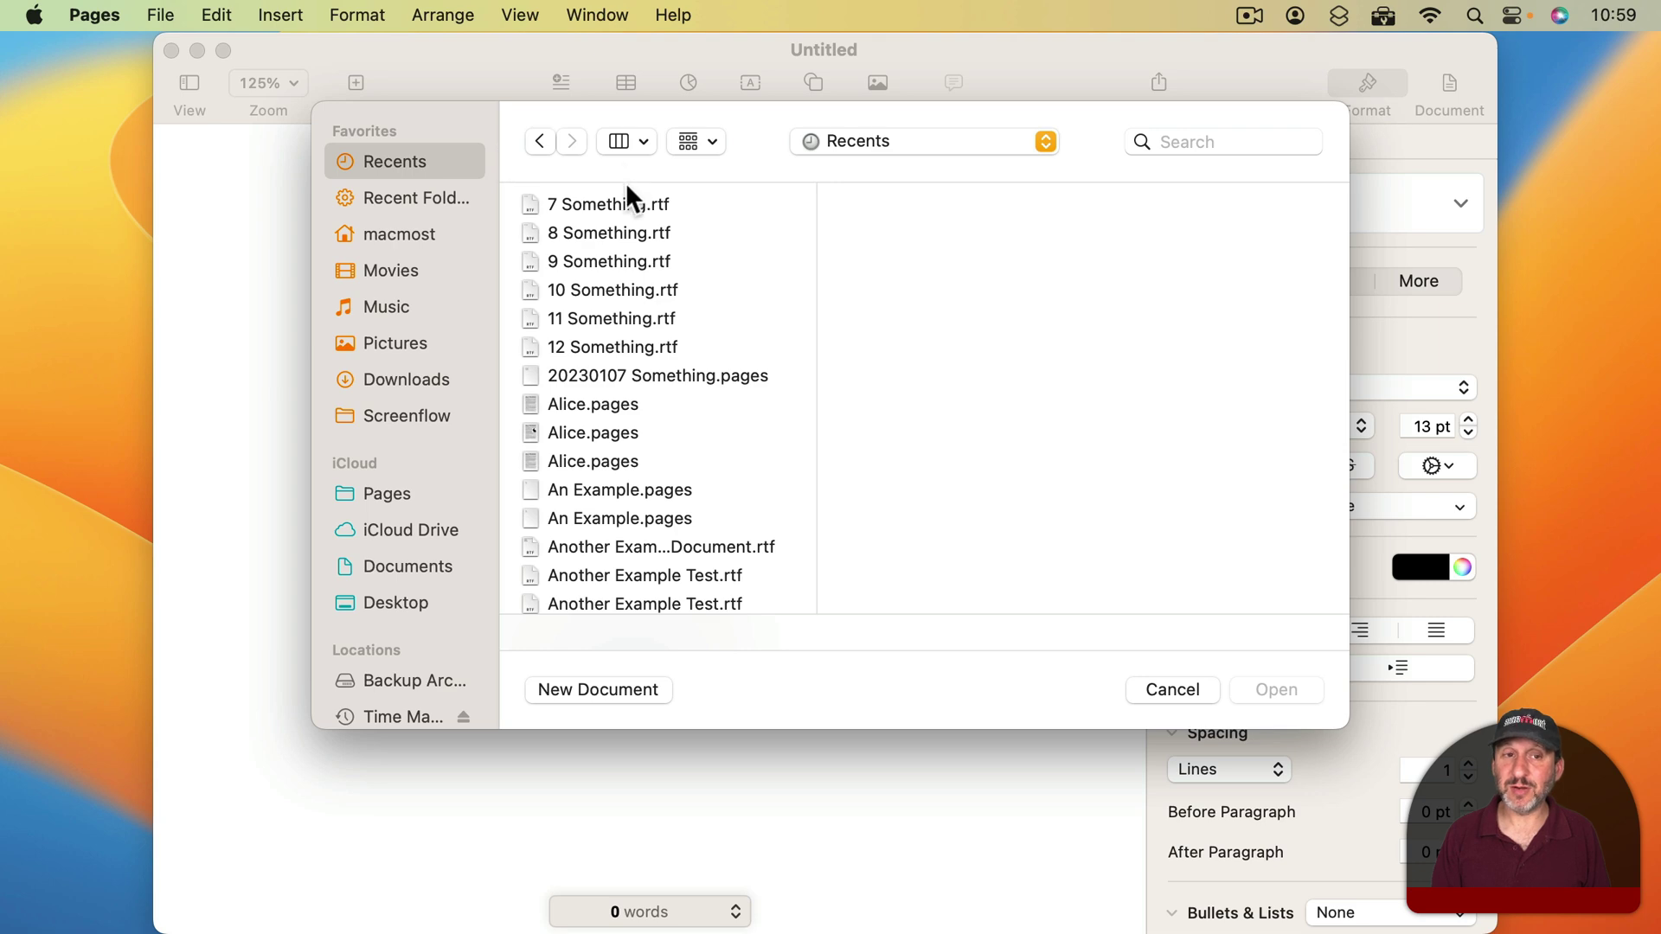
{"action": "left_click", "coordinate": [400, 198]}
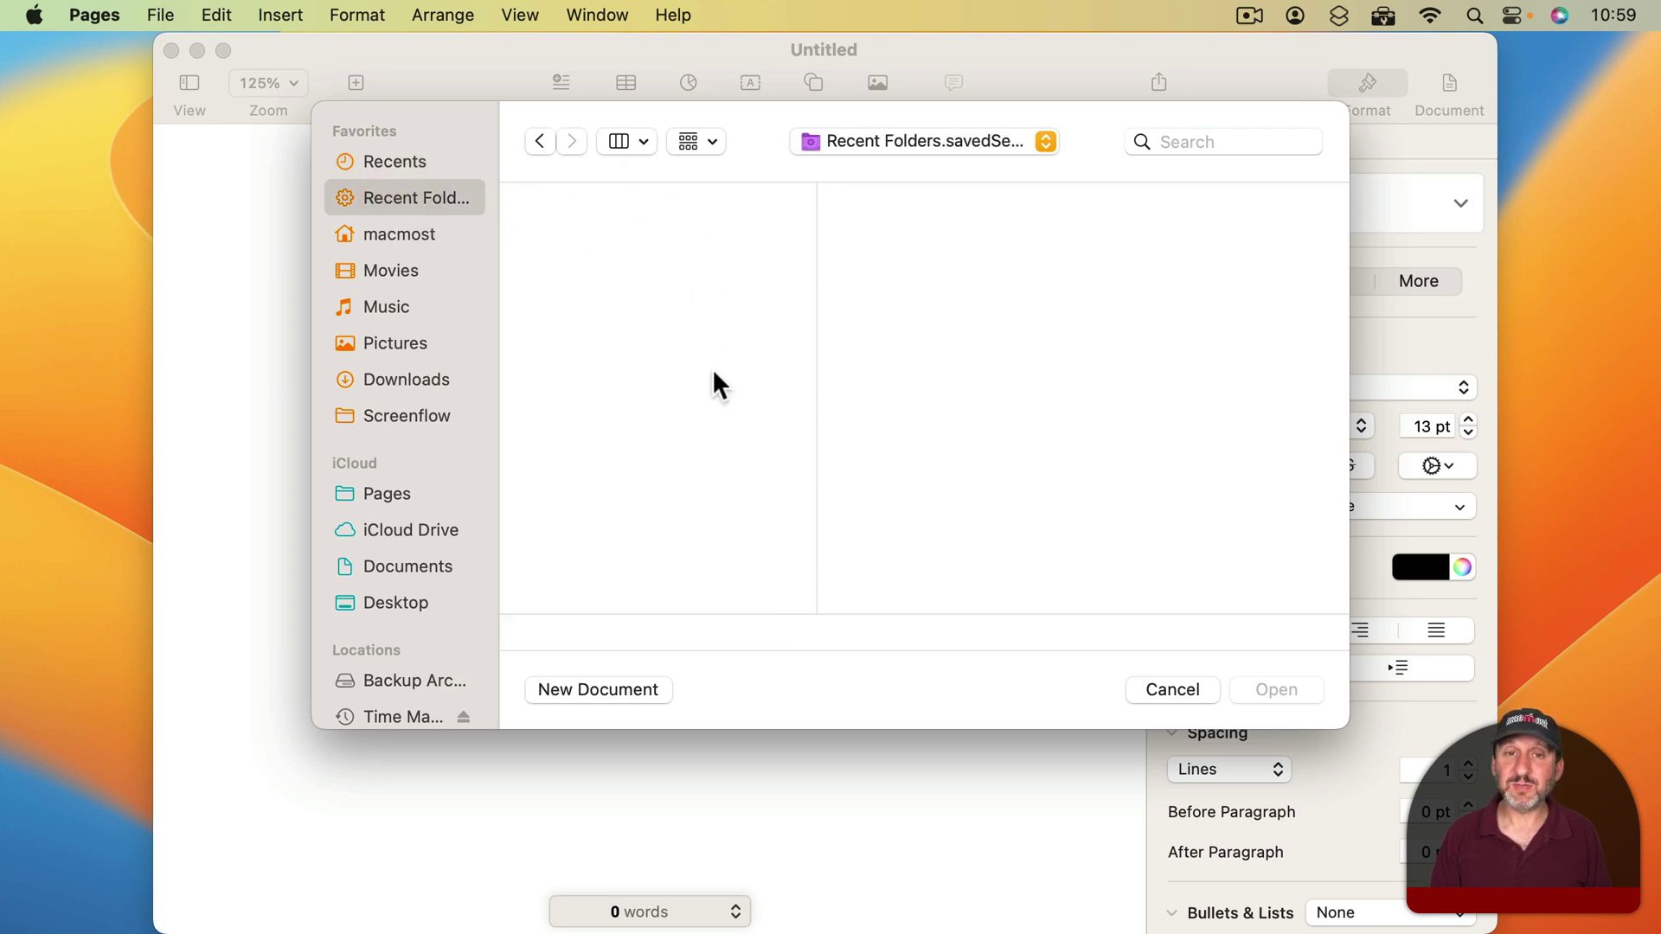
{"action": "left_click", "coordinate": [1172, 689]}
- Hide Pages to return to Finder, open the Current folder from Recent Folders, and go back
{"action": "key", "text": "super+h"}
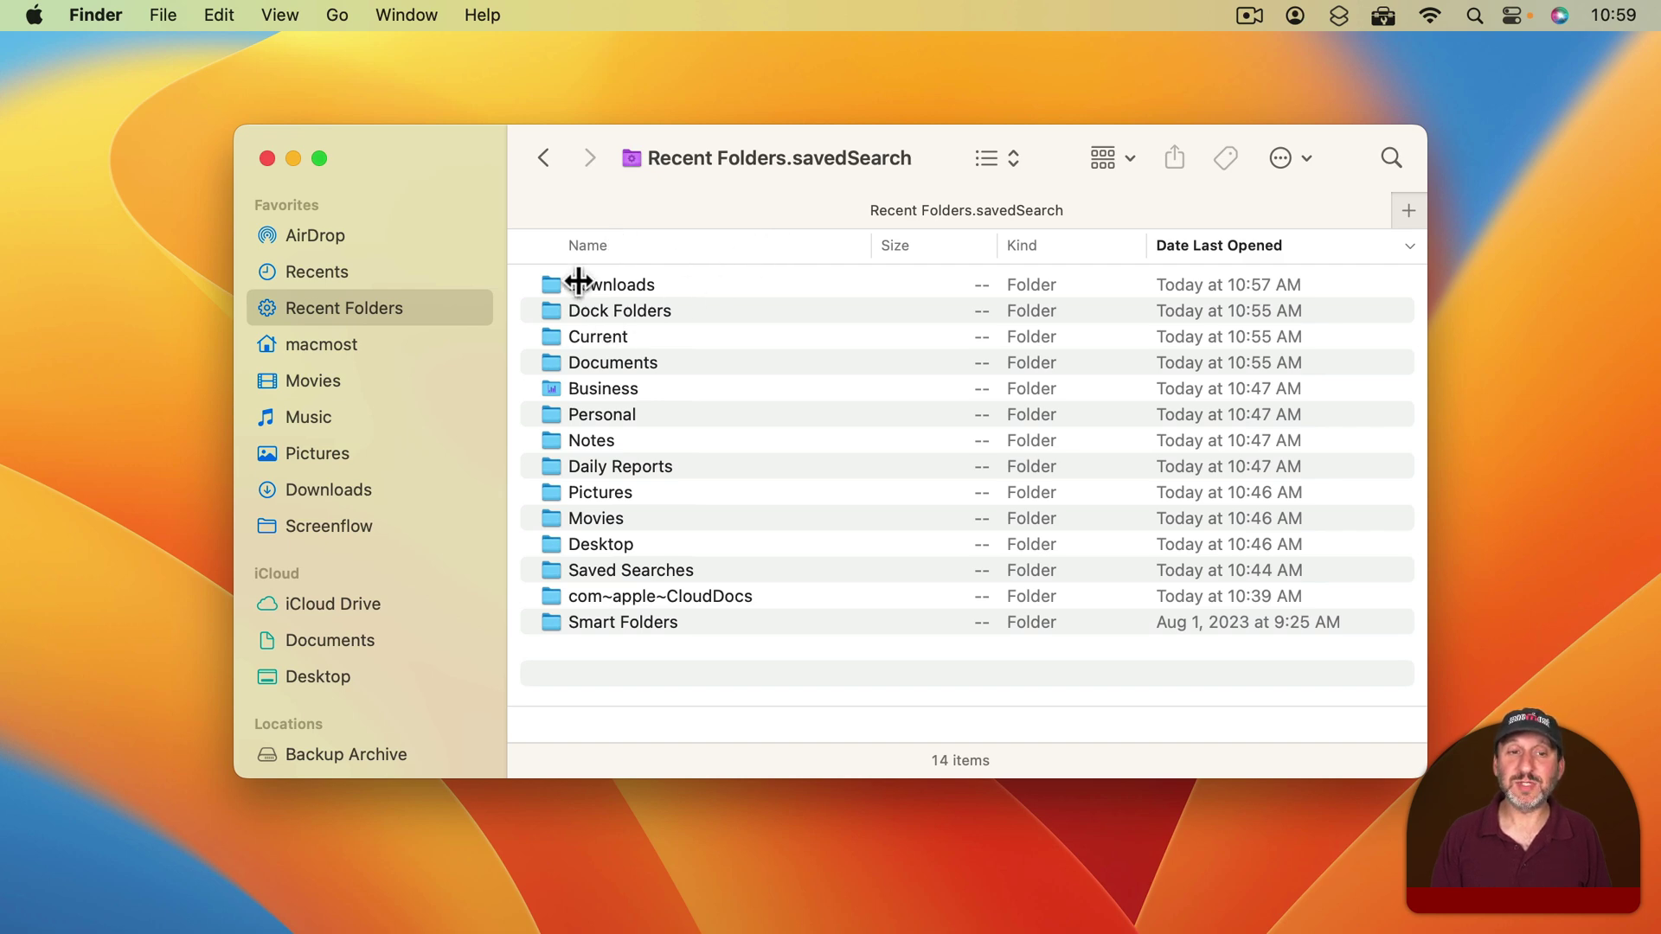
{"action": "double_click", "coordinate": [603, 336]}
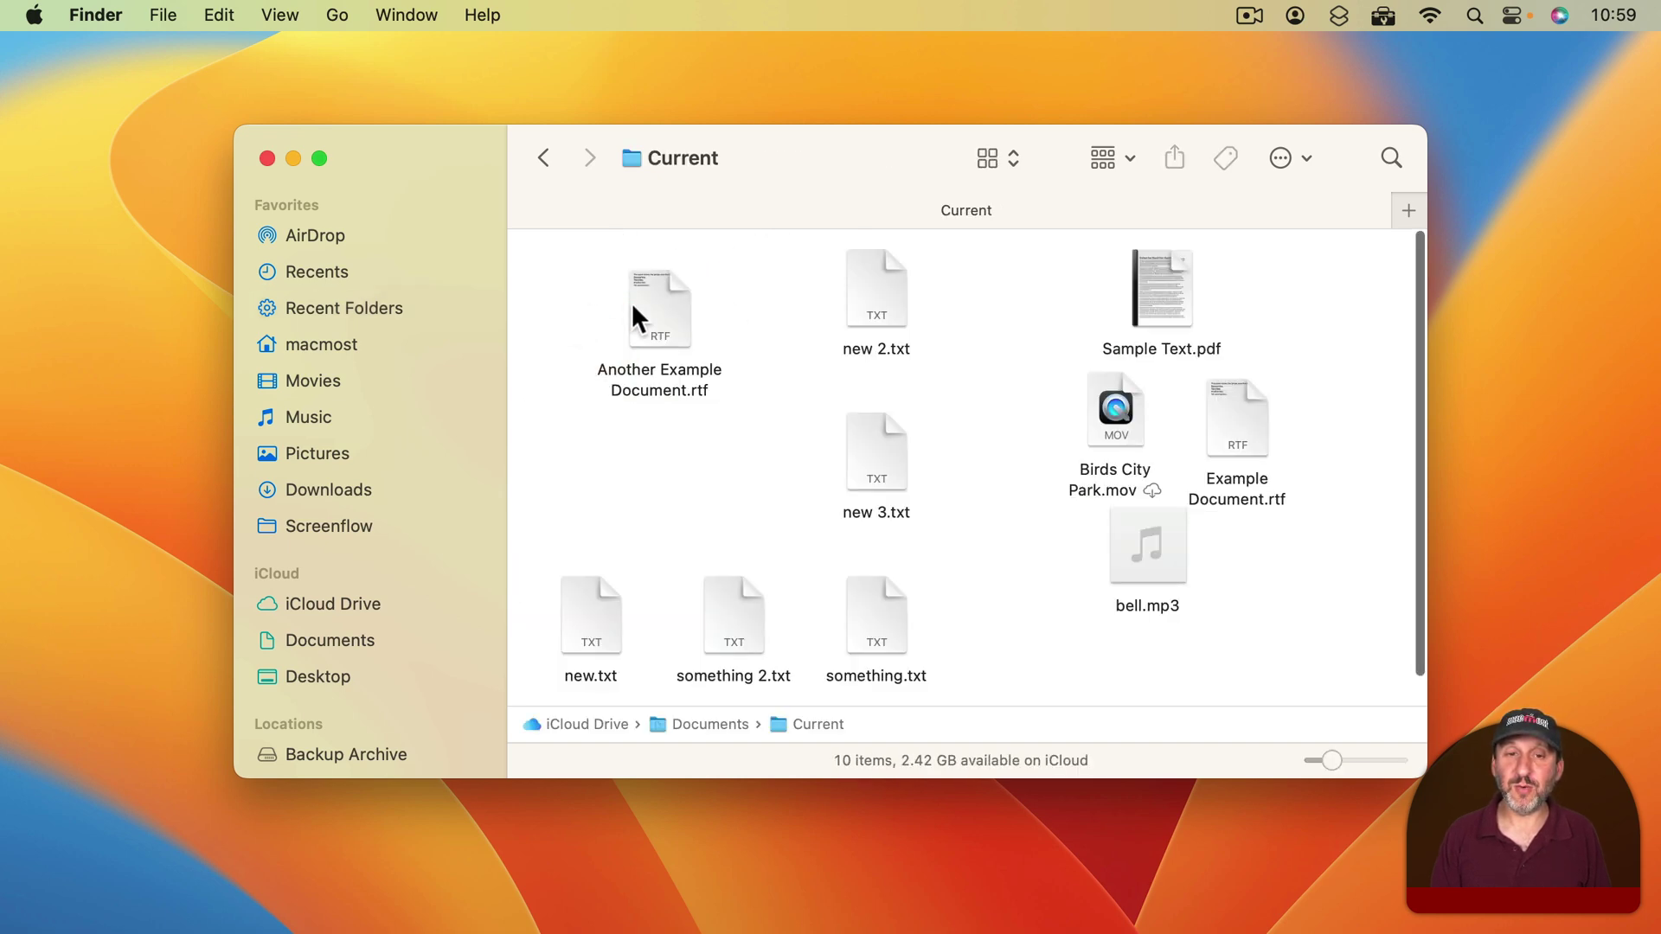
{"action": "left_click", "coordinate": [543, 153]}
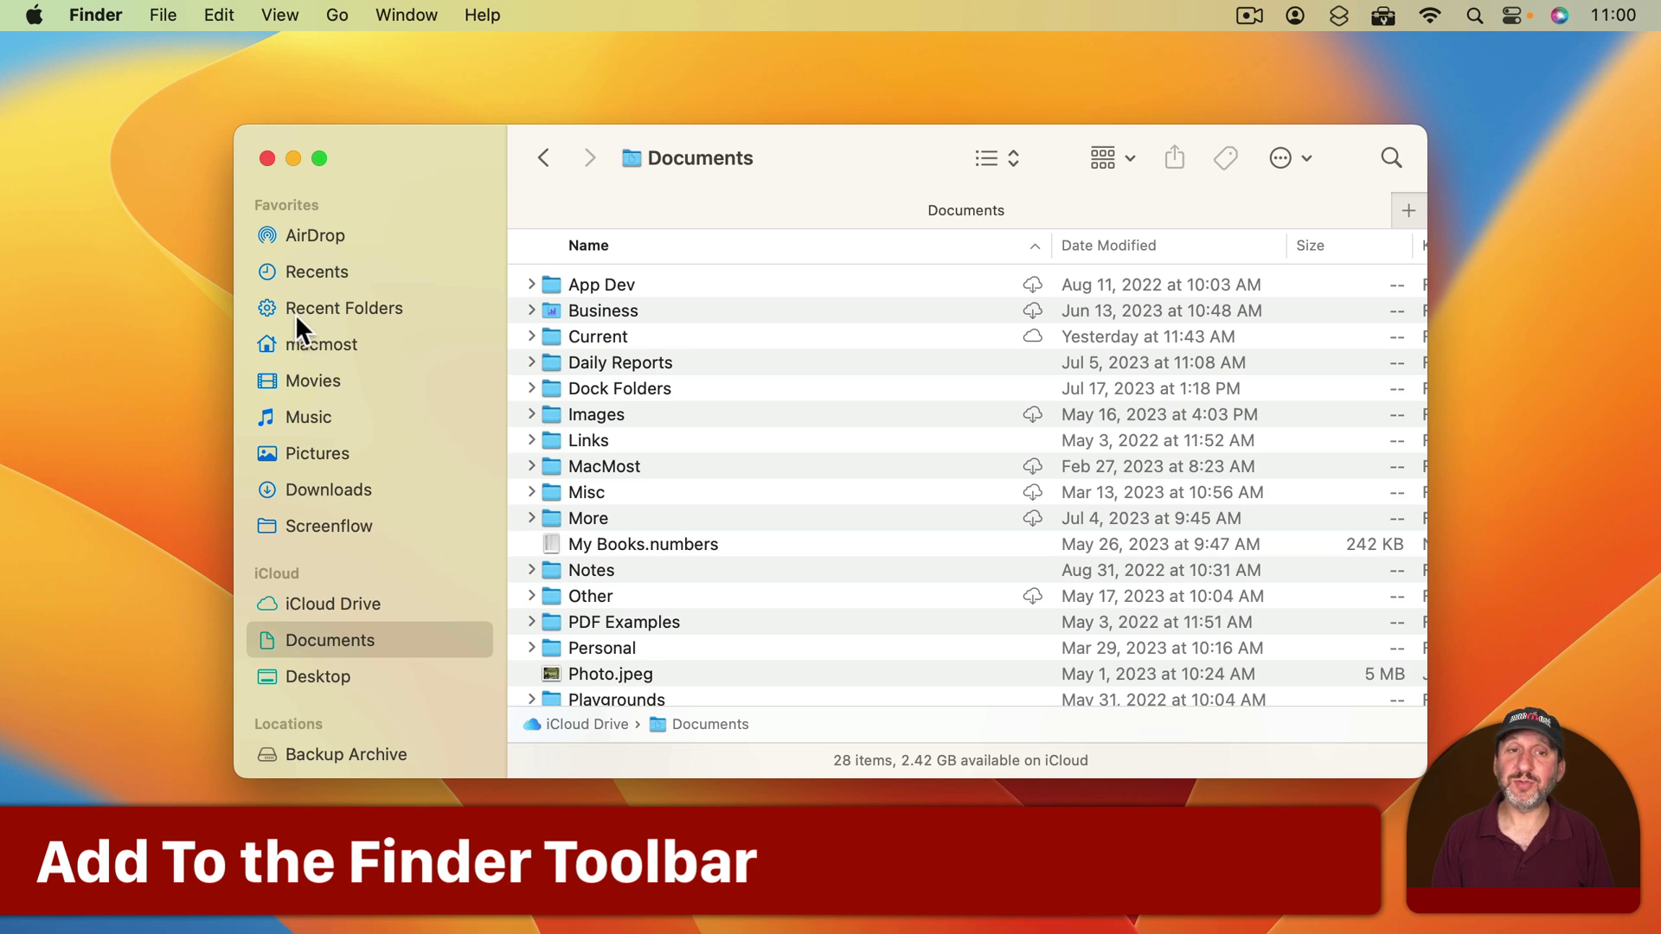
- Start customizing the Finder toolbar and reveal the Recent Folders saved search in its enclosing folder in a second Finder window
{"action": "left_click", "coordinate": [874, 153], "text": "ctrl"}
{"action": "left_click", "coordinate": [941, 263]}
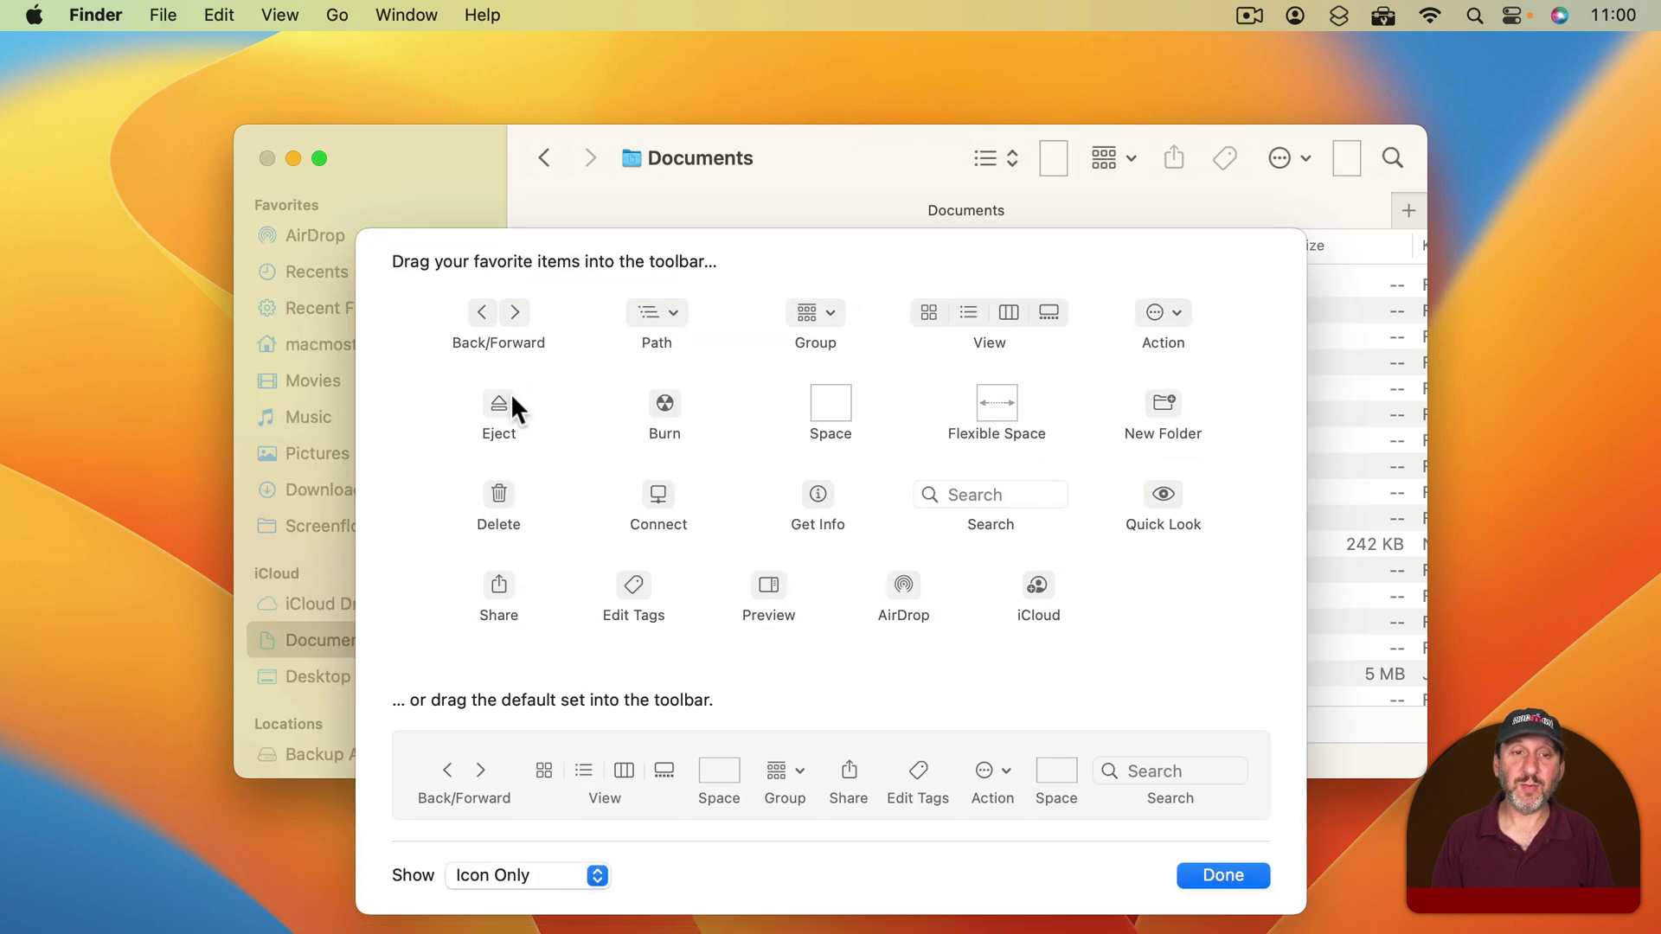
{"action": "key", "text": "super+n"}
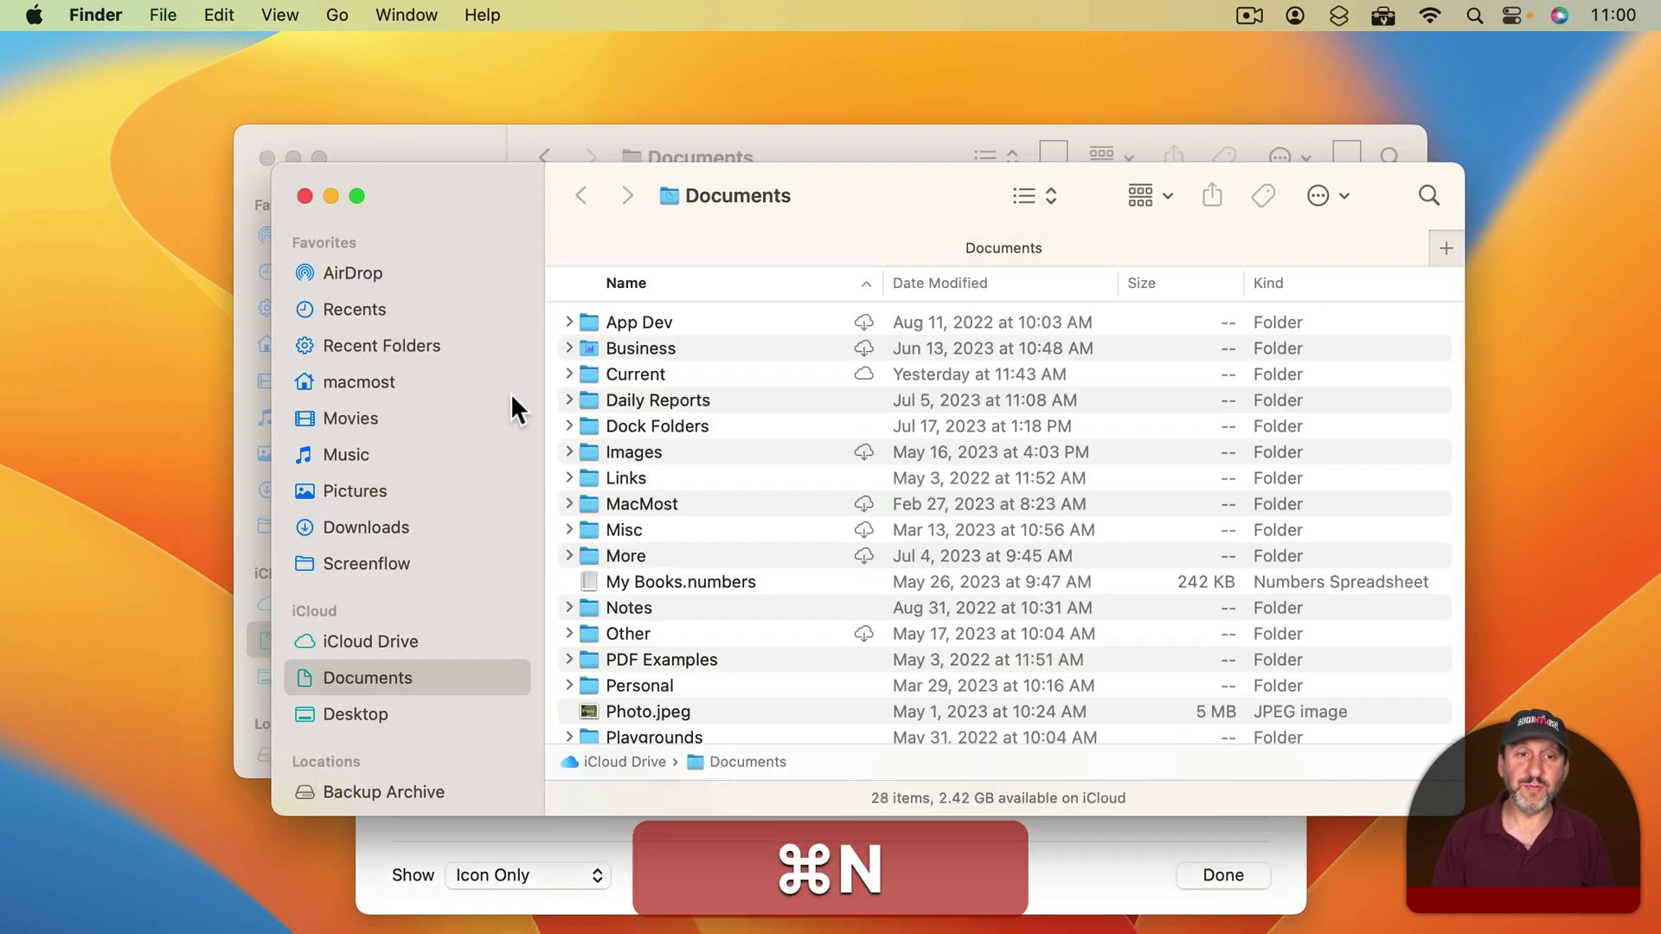
{"action": "left_click_drag", "start_coordinate": [458, 387], "coordinate": [1009, 384]}
{"action": "left_click", "coordinate": [943, 341], "text": "ctrl"}
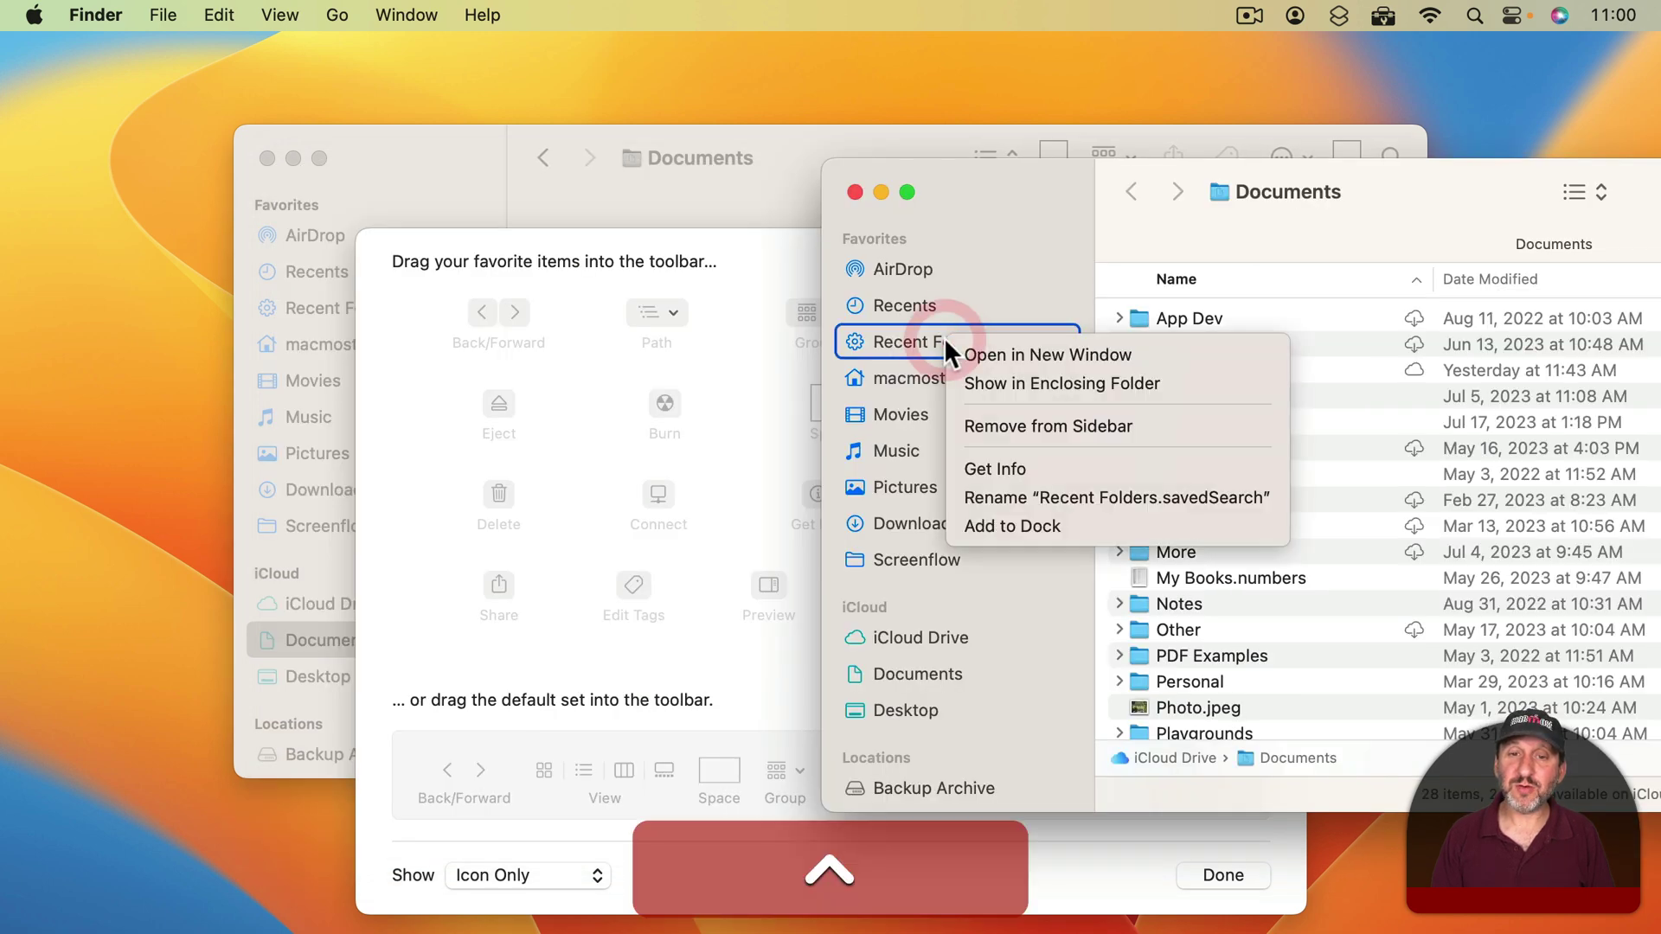
{"action": "left_click", "coordinate": [1003, 384]}
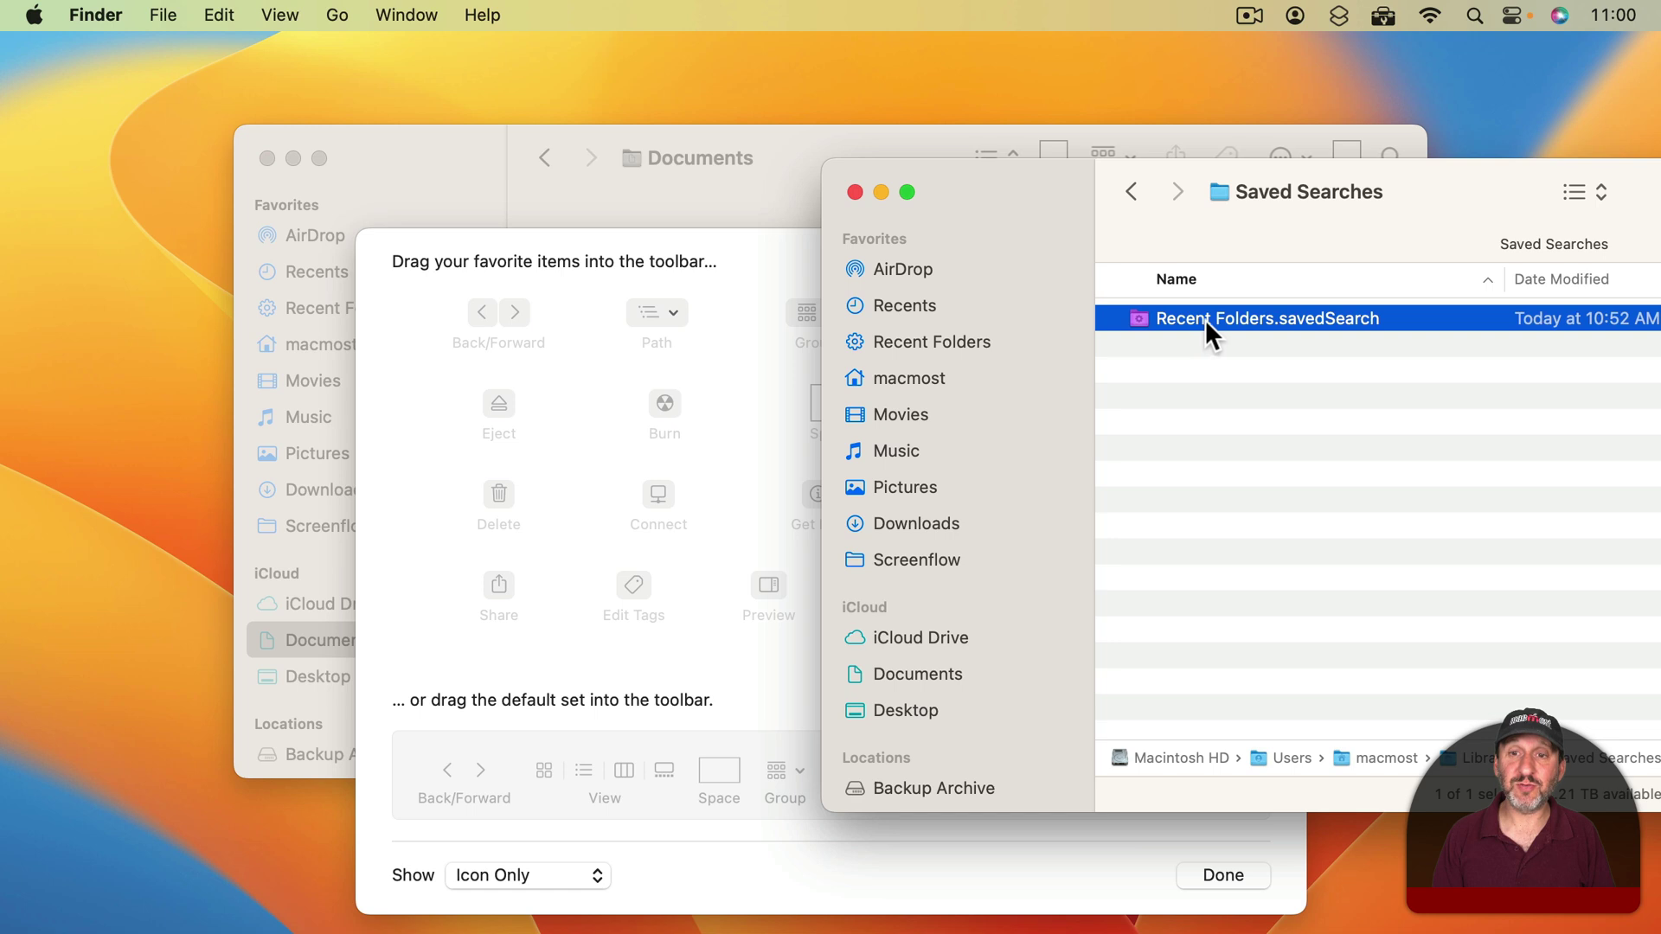
- Add Recent Folders.savedSearch to the Finder toolbar, finish customizing, and open the smart folder from the toolbar
{"action": "left_click_drag", "start_coordinate": [1206, 316], "coordinate": [786, 169]}
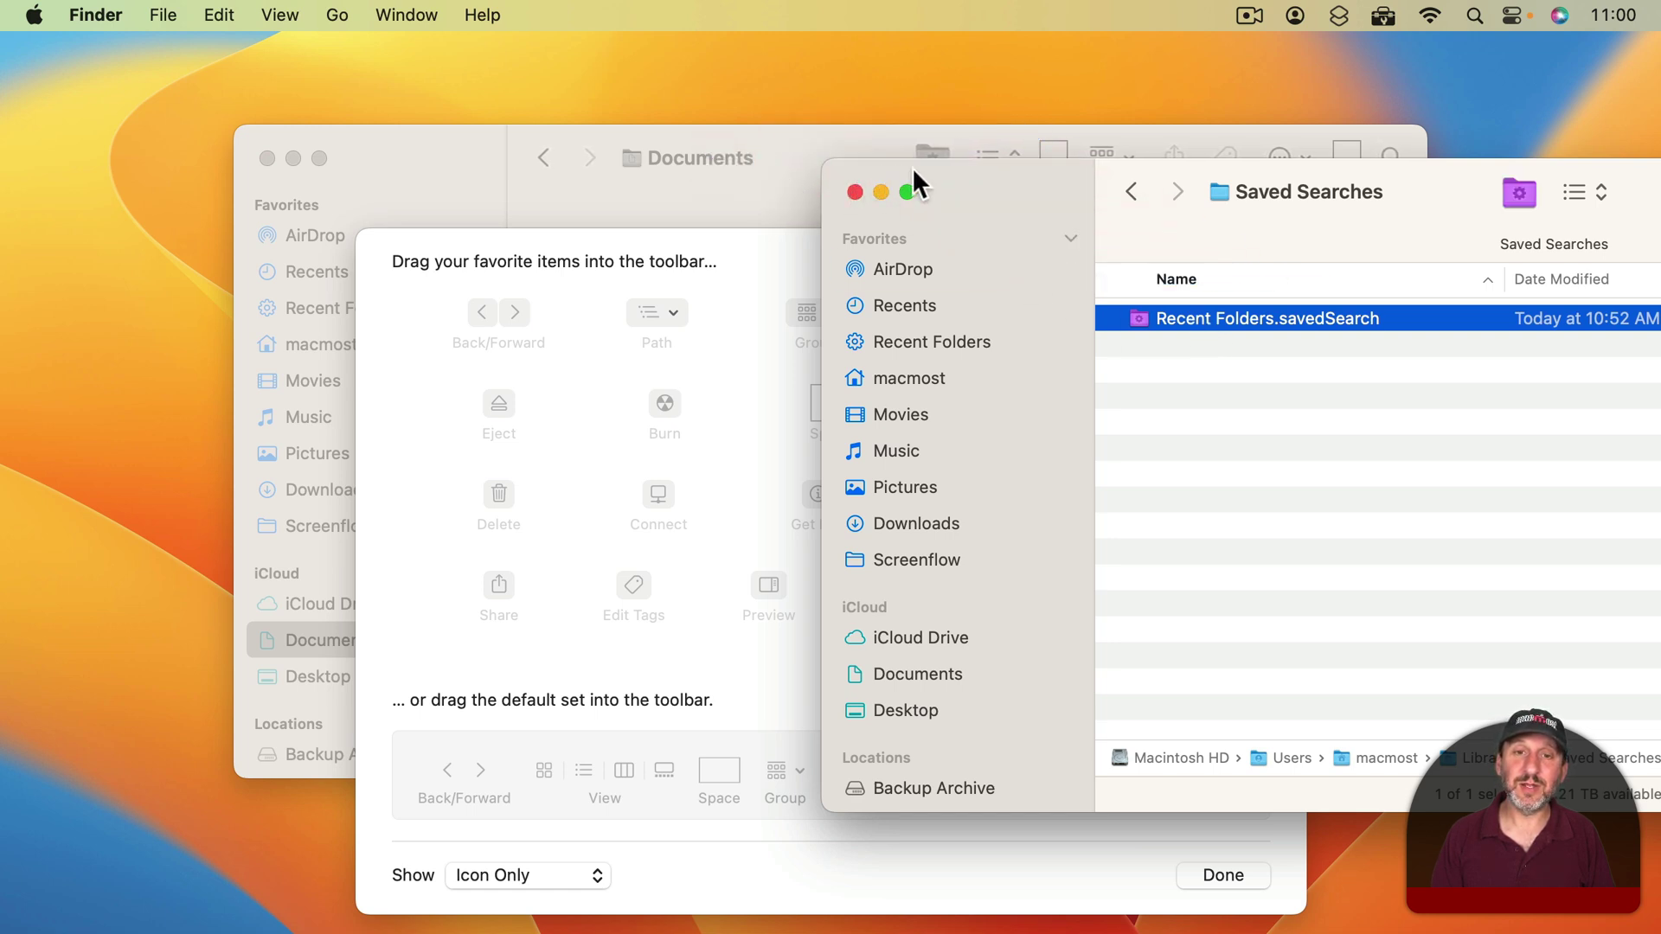
{"action": "left_click_drag", "start_coordinate": [958, 179], "coordinate": [964, 256]}
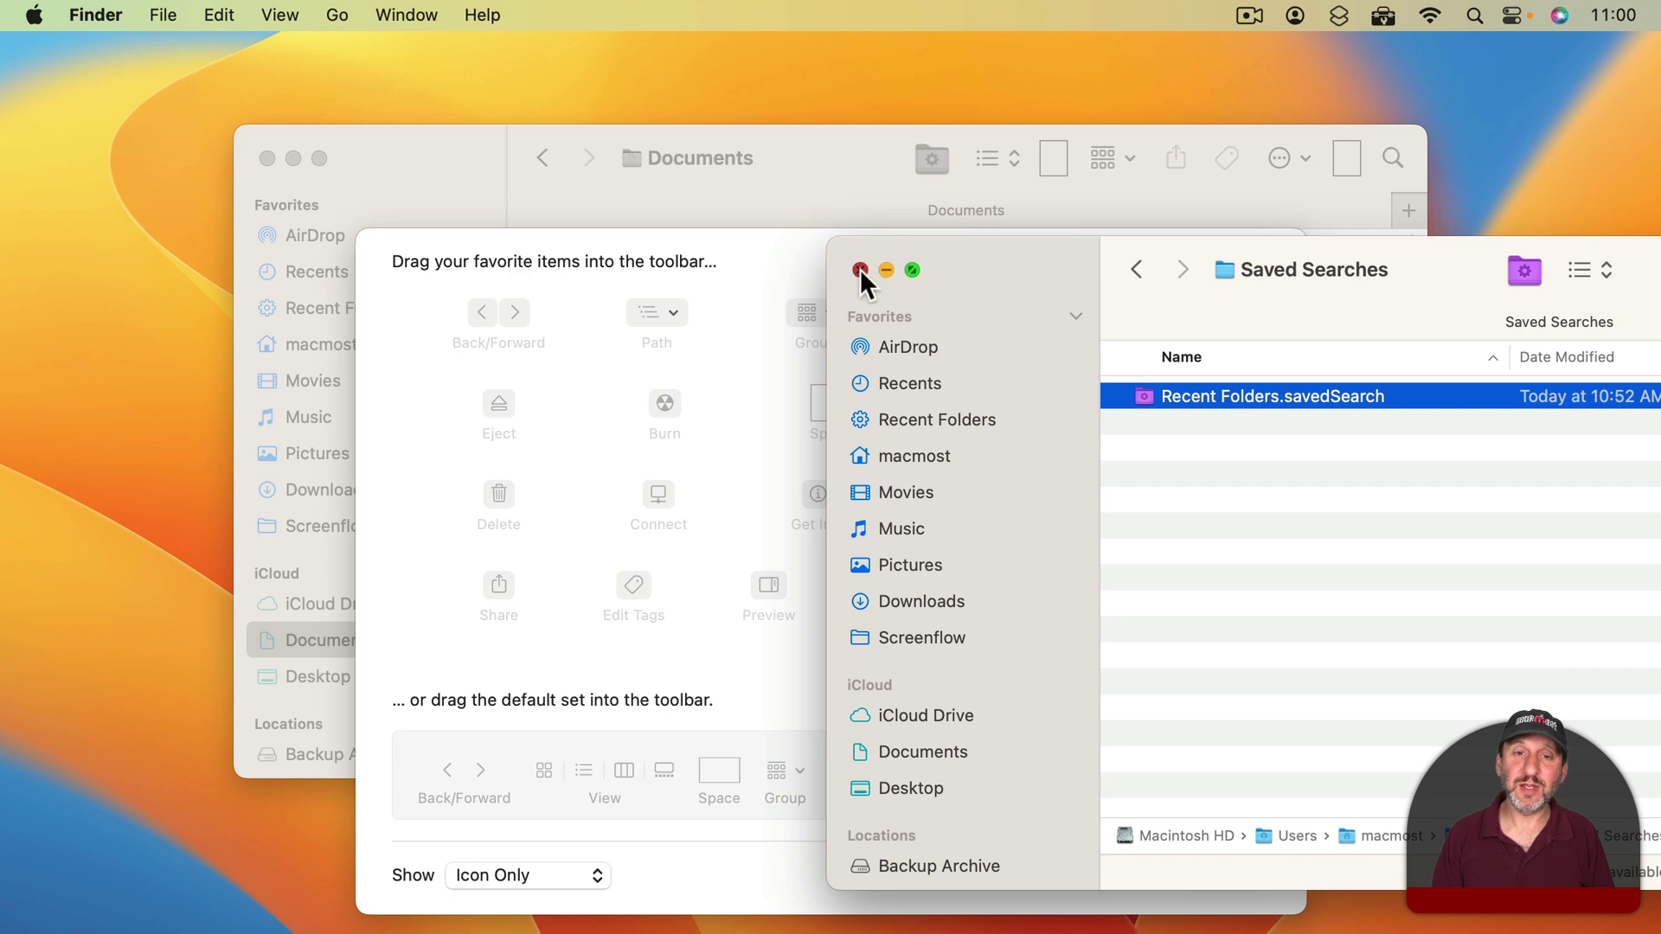
{"action": "left_click", "coordinate": [860, 269]}
{"action": "left_click", "coordinate": [1218, 872]}
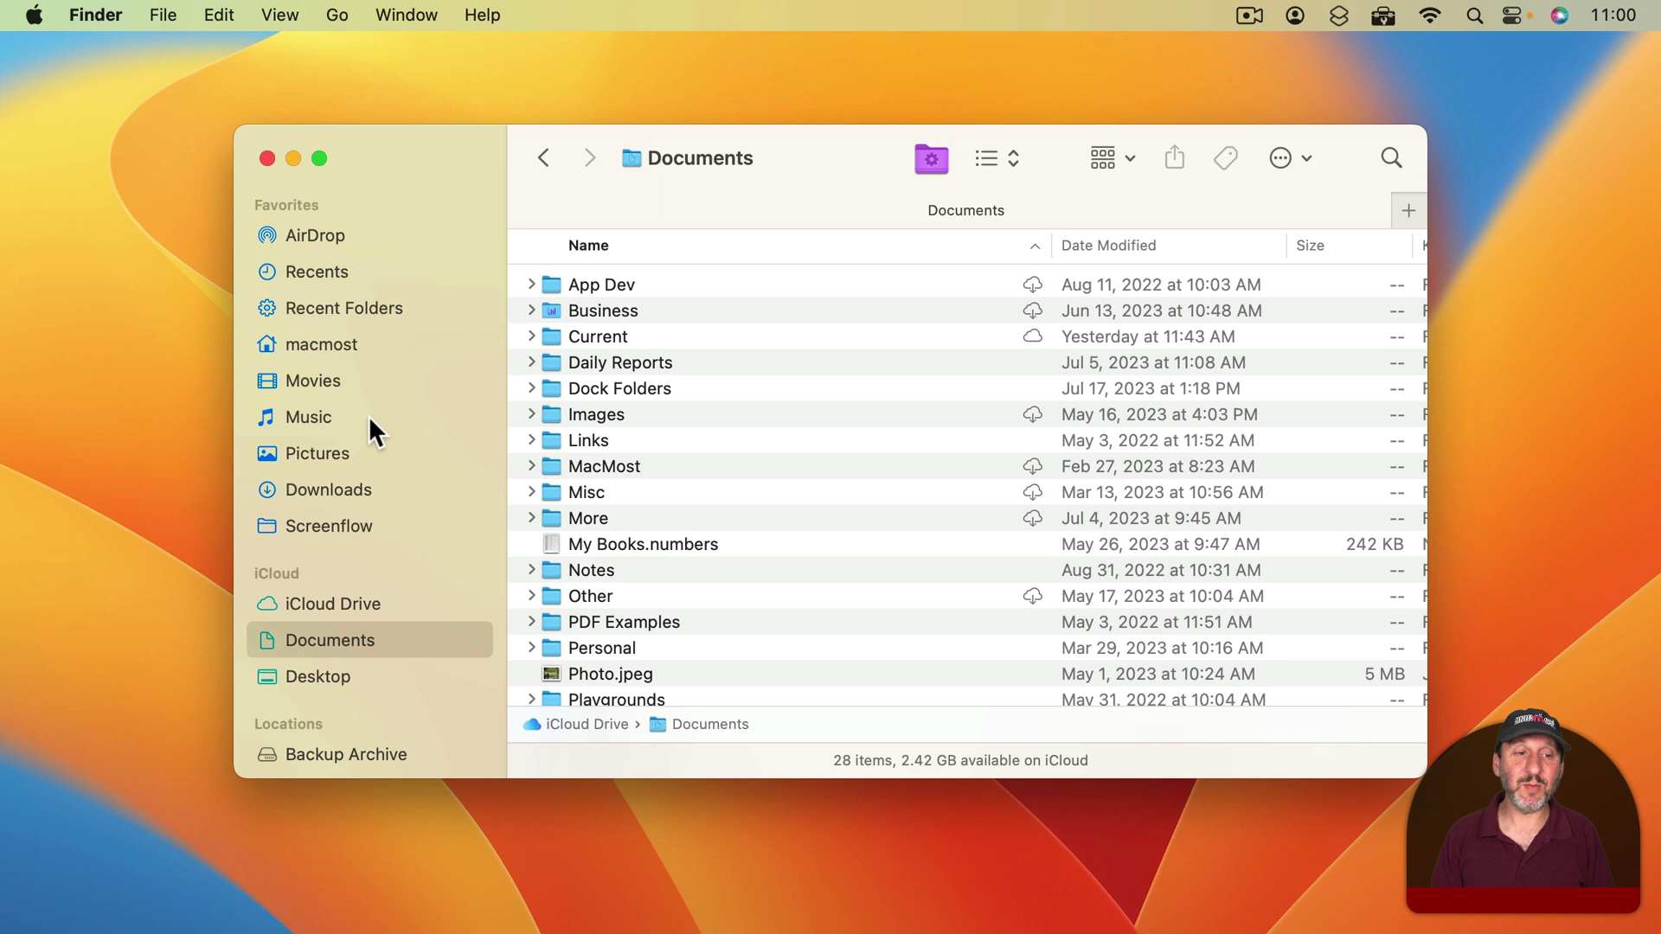
{"action": "left_click", "coordinate": [928, 162]}
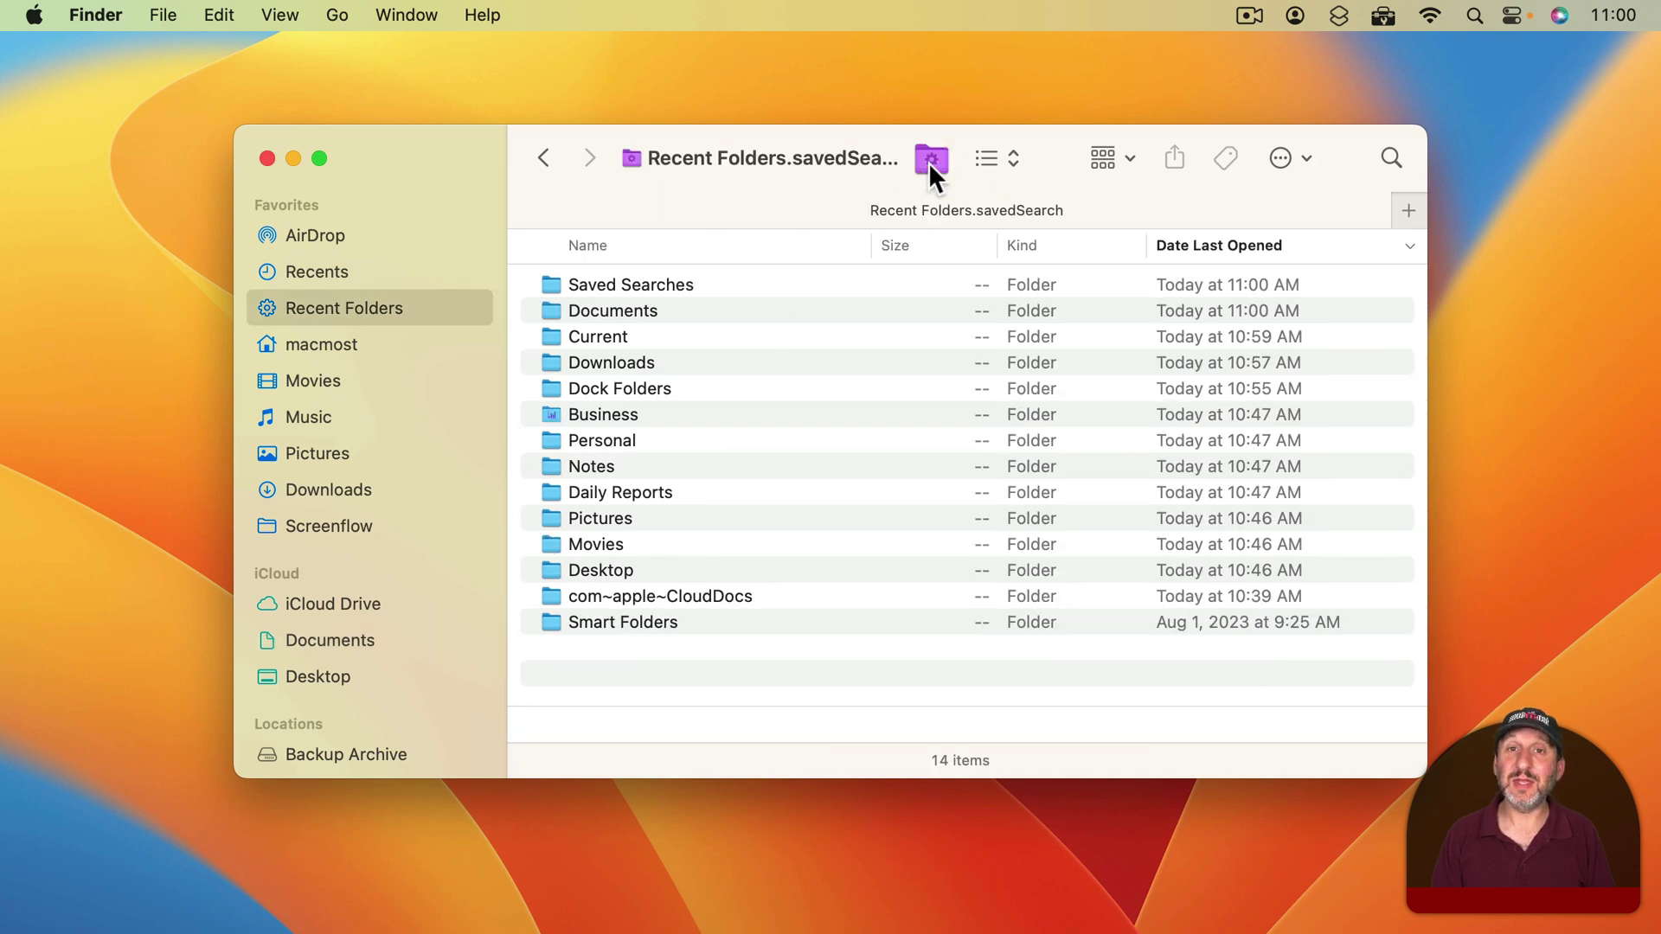